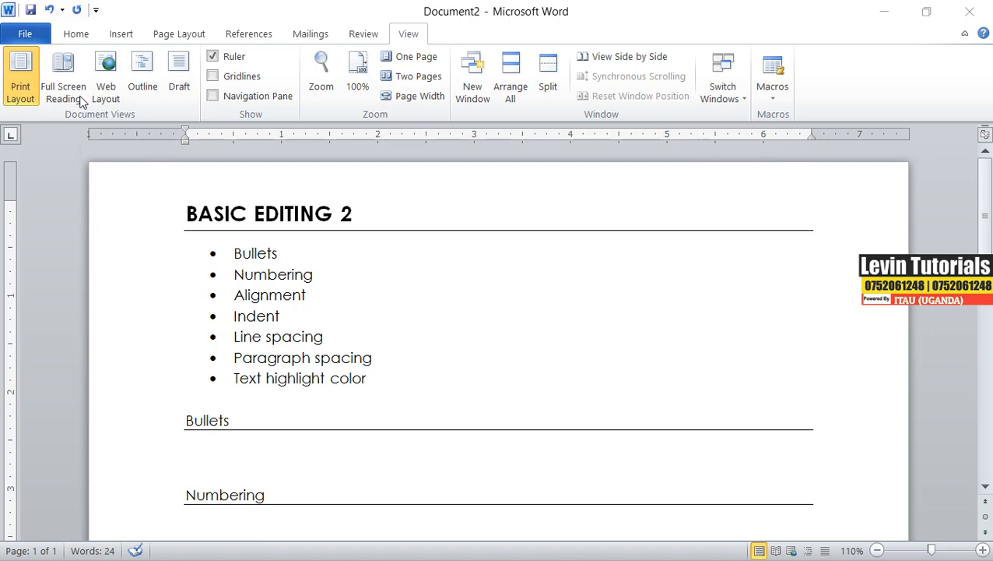
left_click(81, 36)
left_click(81, 36)
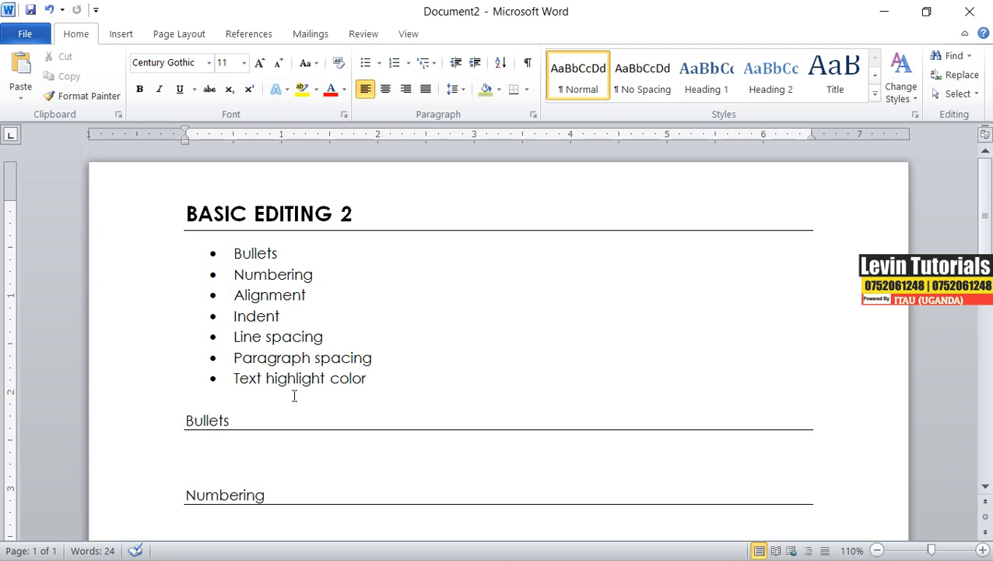
left_click_drag(233, 378, 379, 380)
left_click(310, 357)
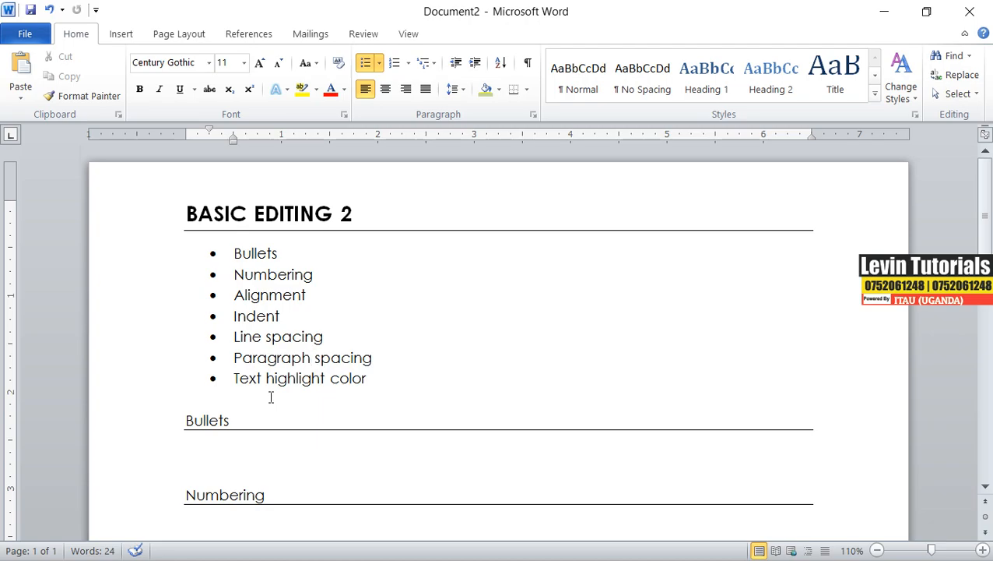
Type the line 'My items for school' under the Bullets heading and start a new line.
left_click(247, 441)
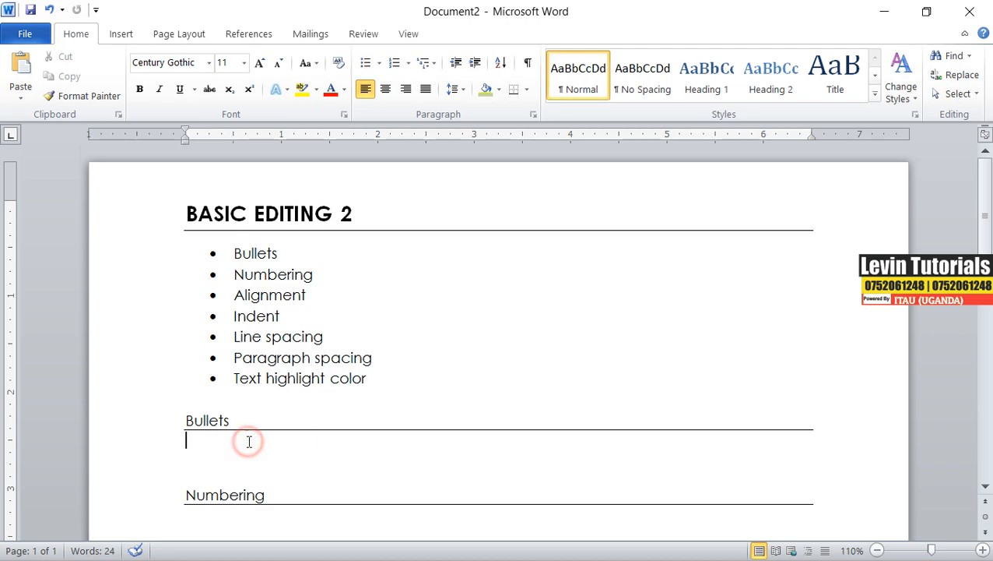
type("my")
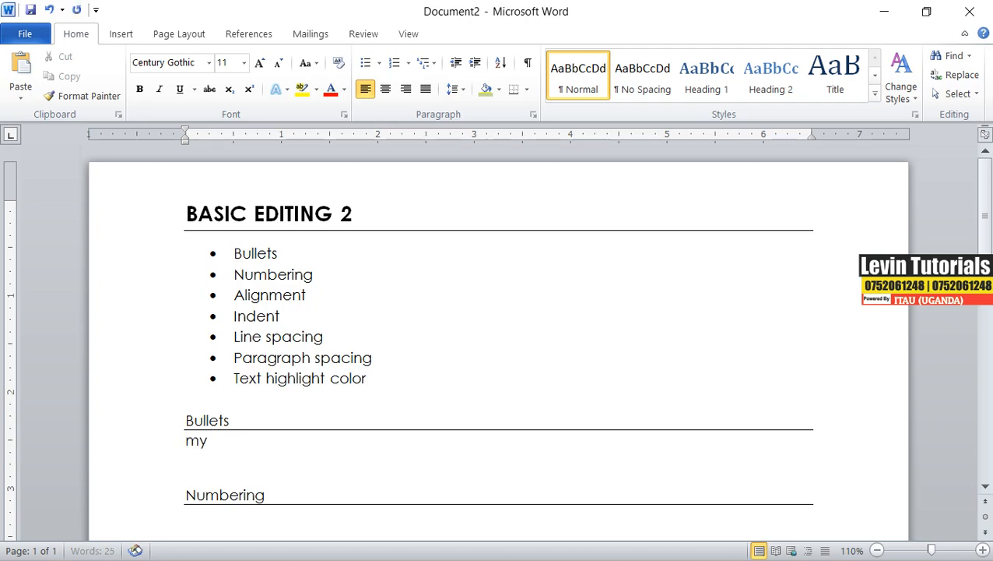
type(" items f")
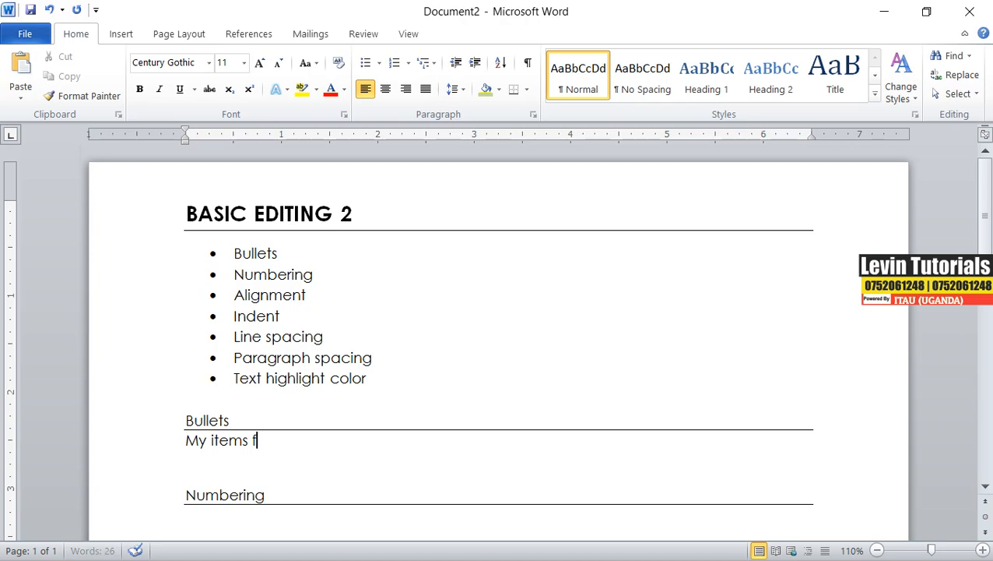
type("or school")
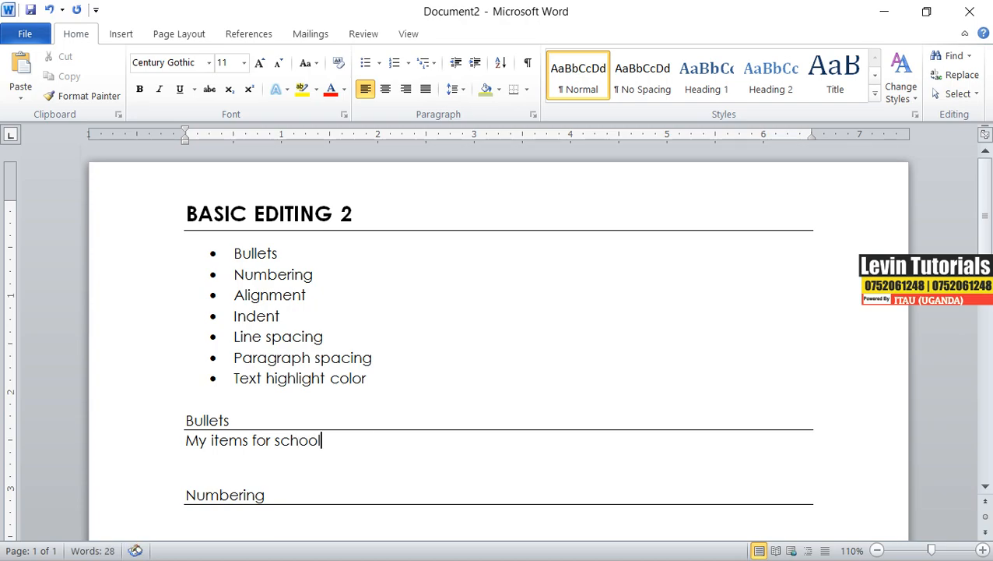
key("Return")
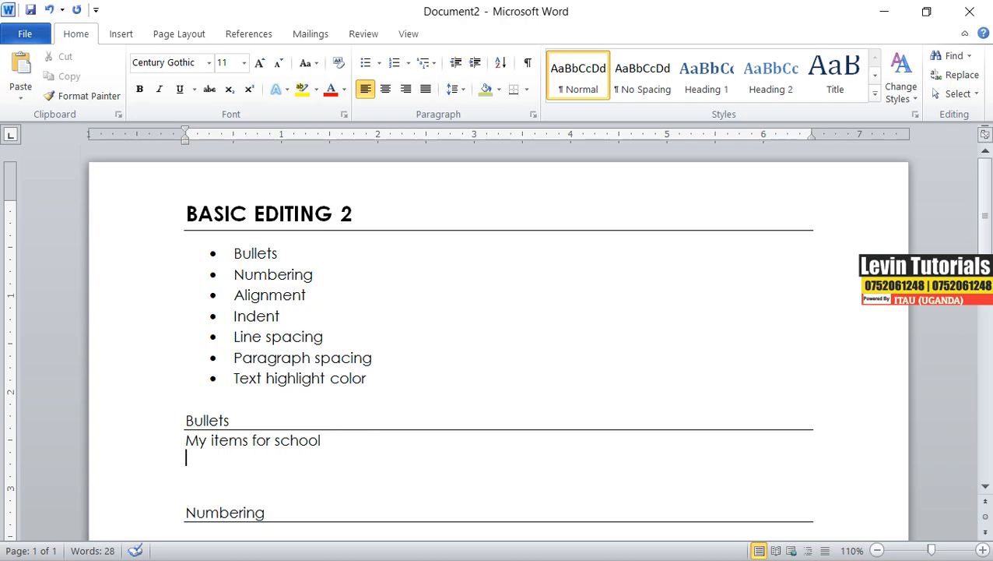
Type the items Bag, Sponge, Books and Pens on separate lines below it.
type("bag")
key("Return")
type("sponge")
key("Return")
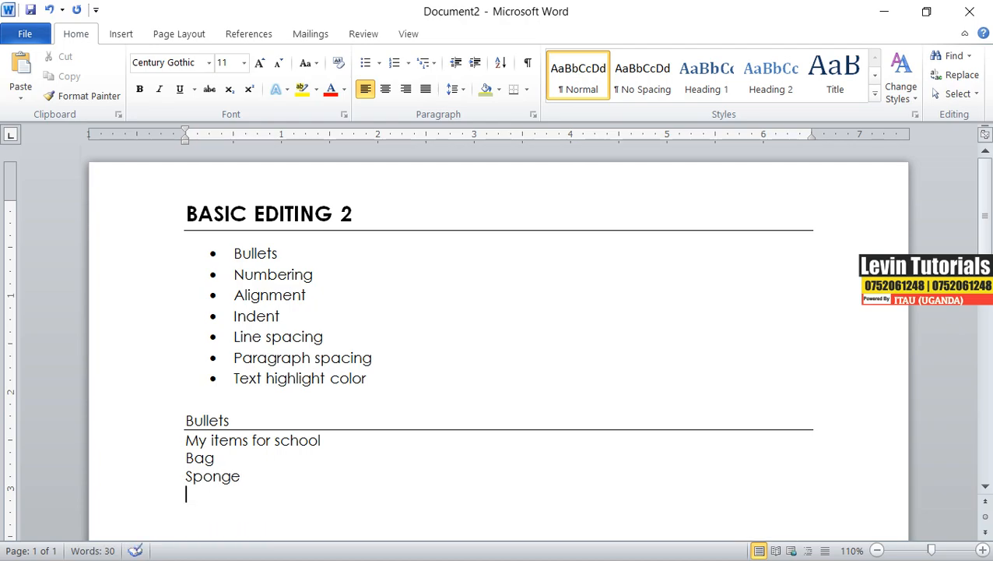
type("books")
key("Return")
type("pens")
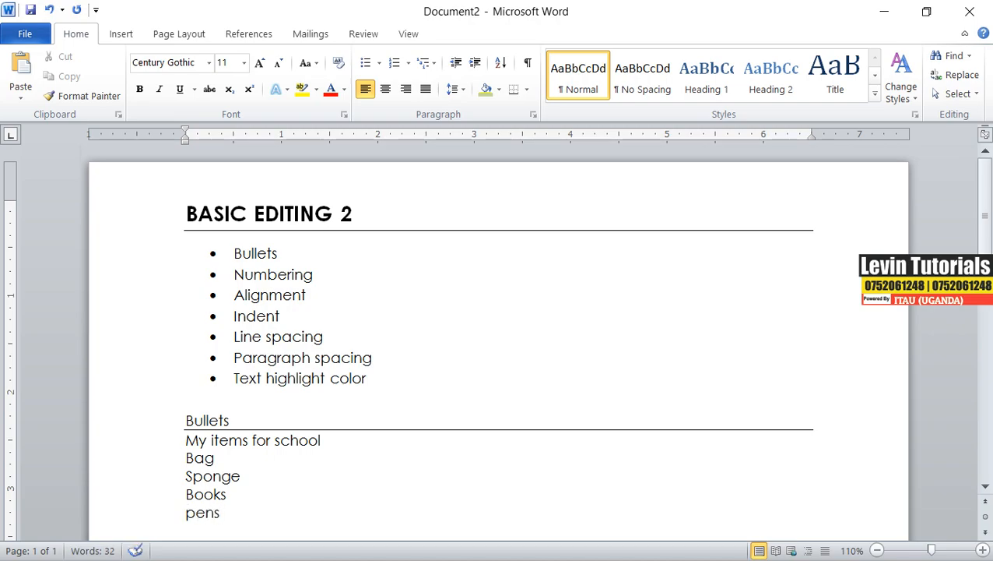
key("Return")
Add the items Rubber and Set on their own lines, correcting a mistyped word.
type("rubber")
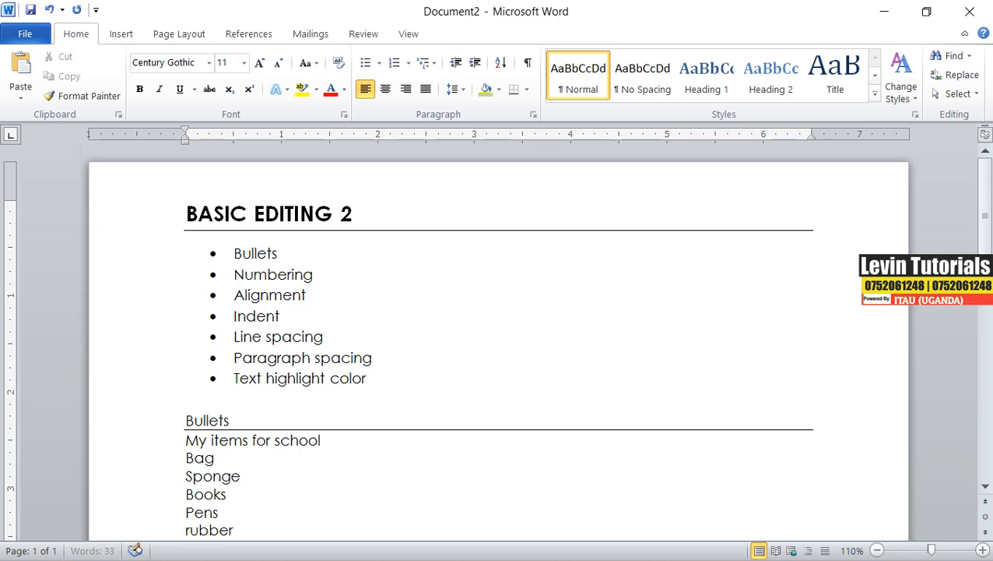
key("Return")
type("det")
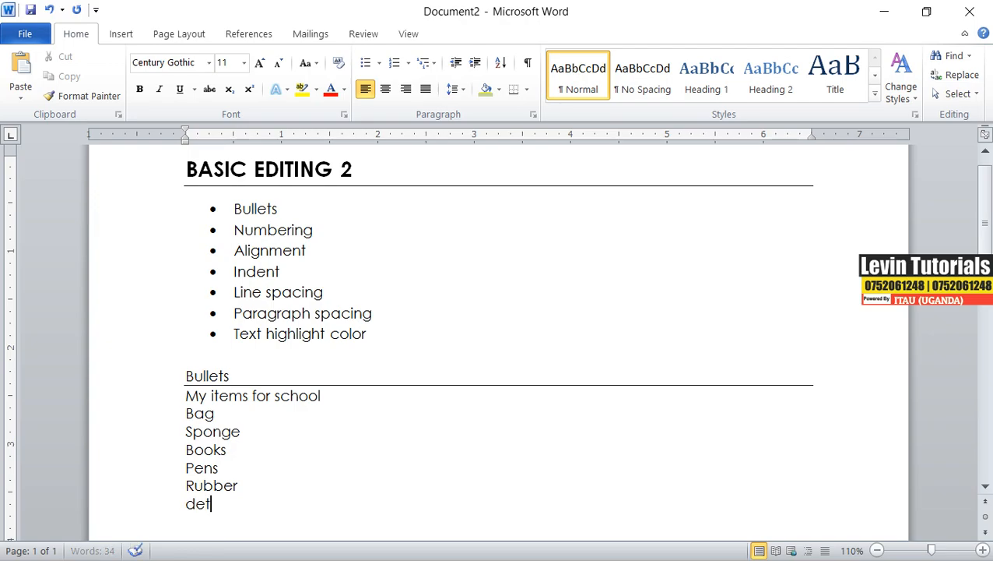
key("BackSpace")
key("BackSpace")
key("BackSpace")
type("set")
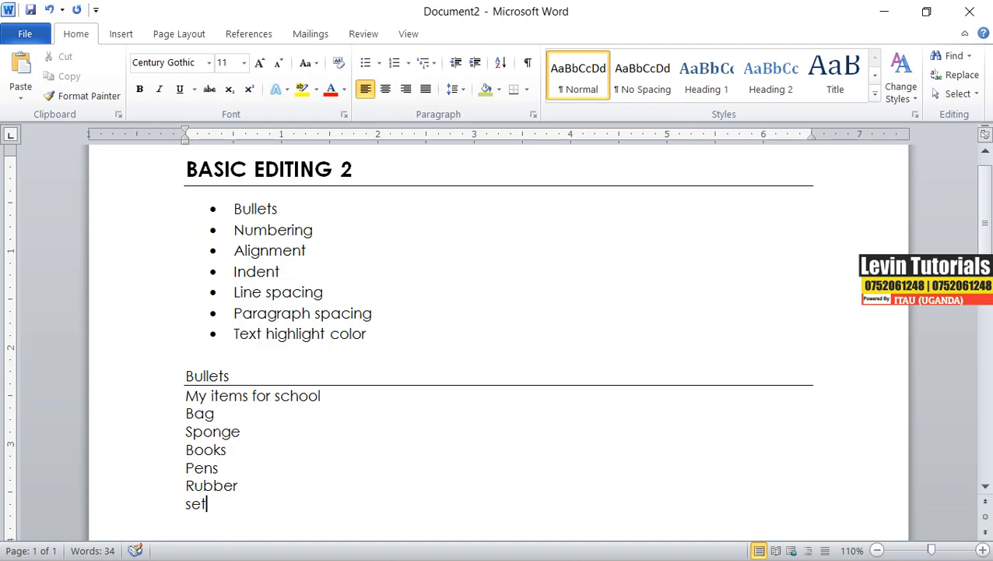
key("Return")
Apply checkmark bullets to the six items under 'My items for school'.
scroll(301, 374, "down", 3)
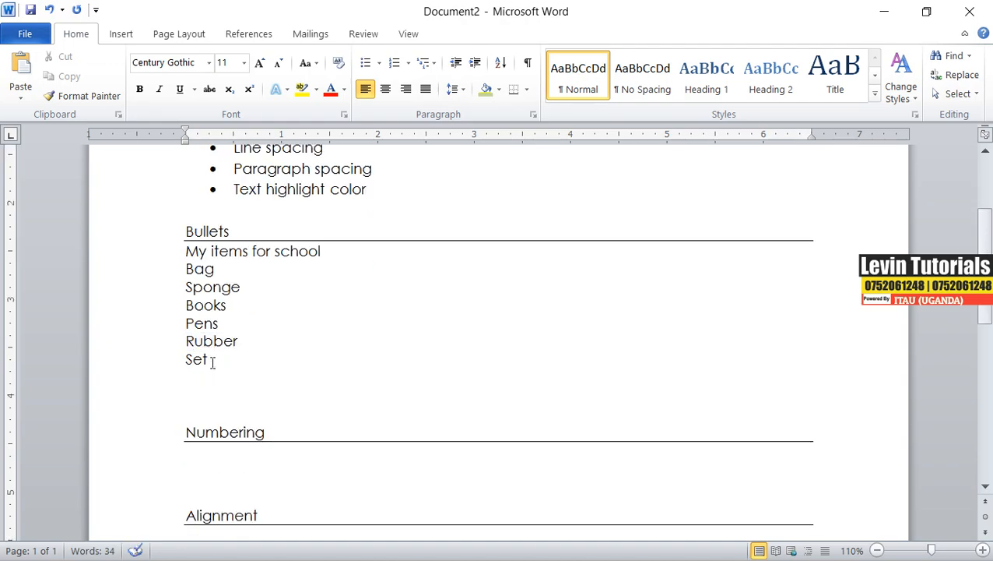
left_click_drag(211, 362, 187, 270)
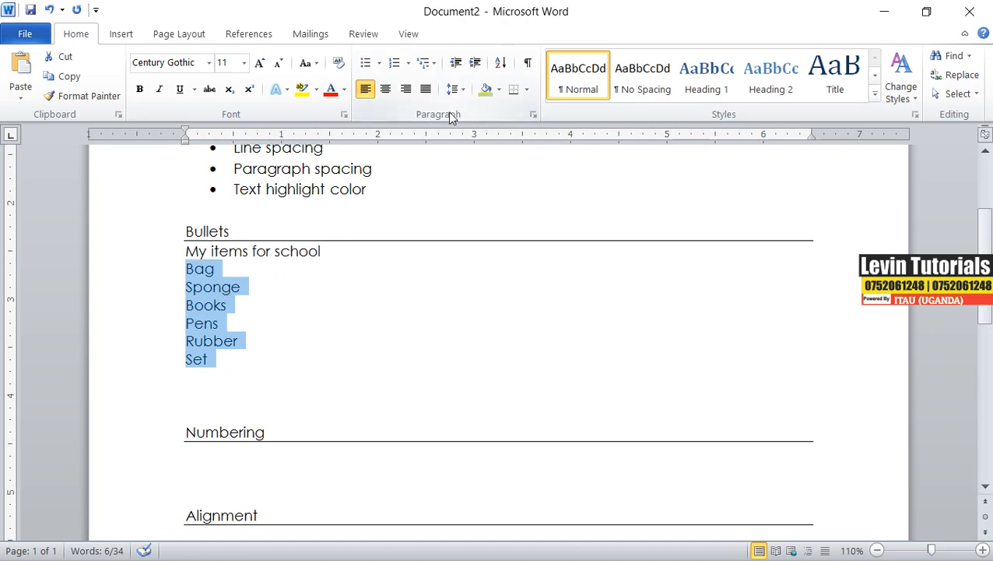
left_click(121, 34)
left_click(77, 34)
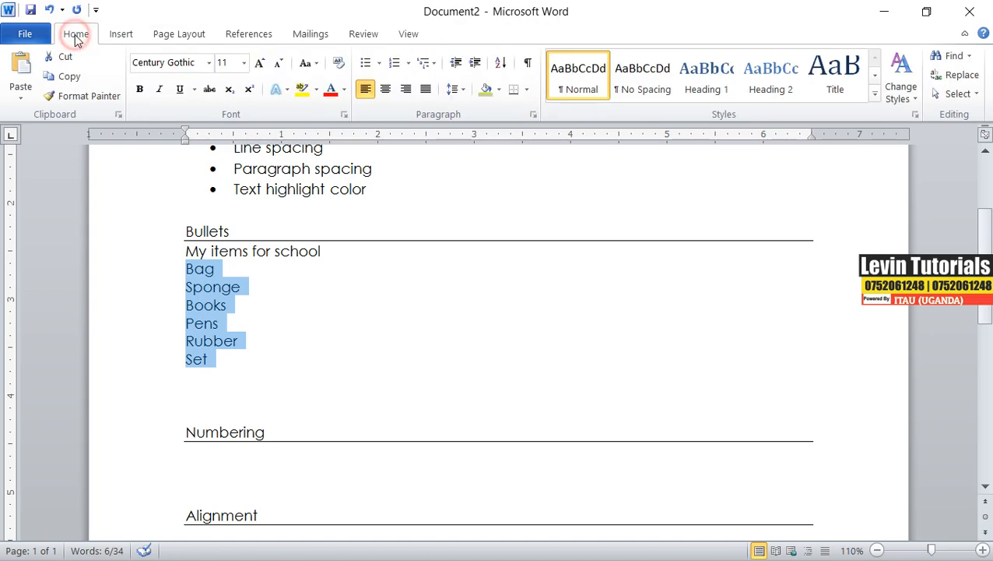
left_click(381, 64)
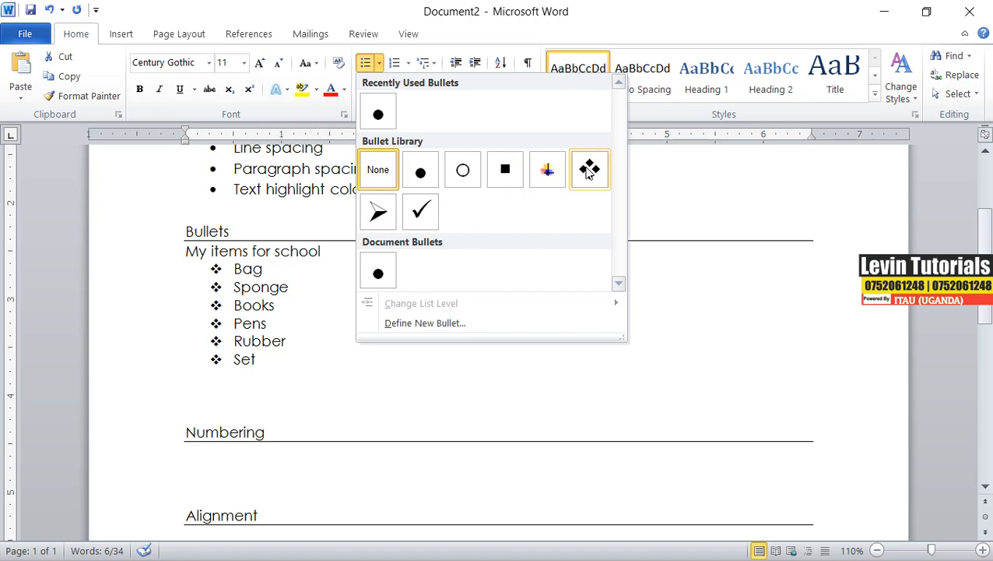
left_click(415, 218)
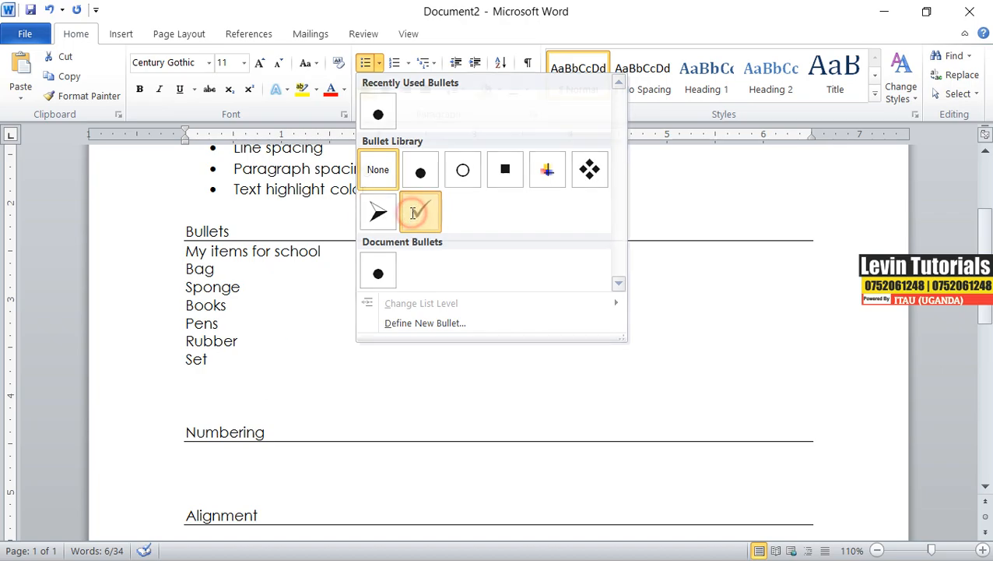
left_click(267, 359)
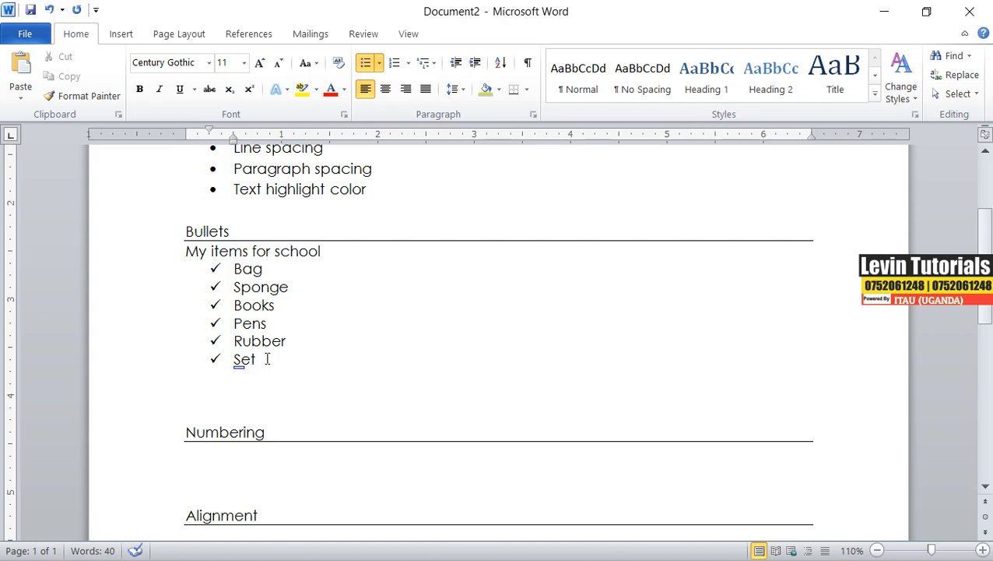
Make the 'My items for school' line bold.
left_click_drag(186, 251, 324, 249)
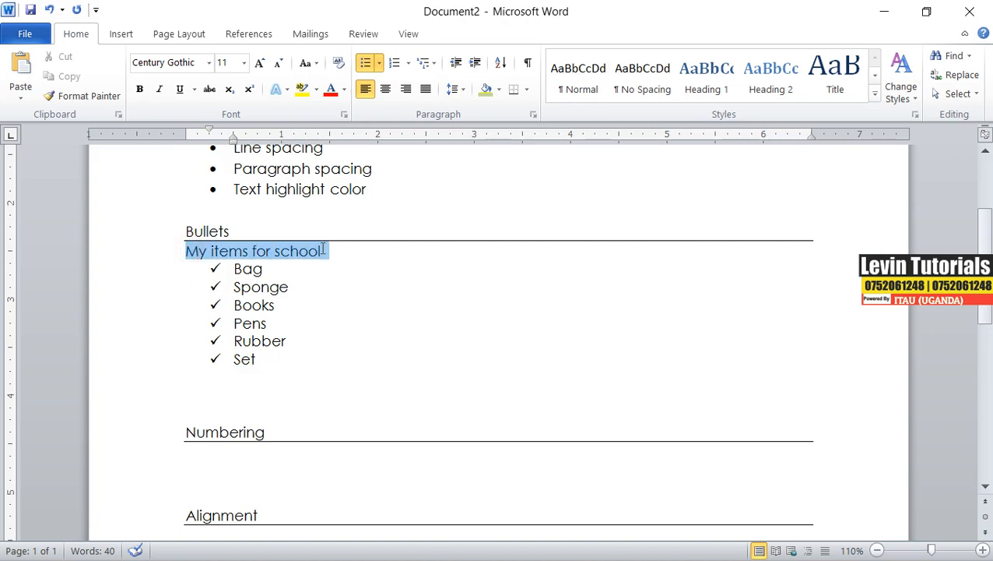
left_click(139, 89)
left_click(157, 89)
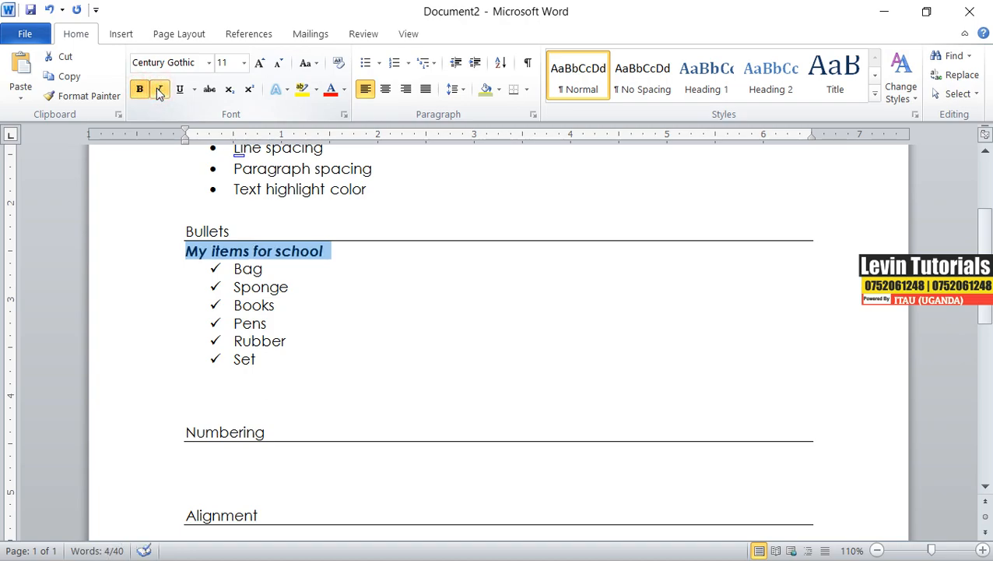
left_click(161, 91)
left_click(259, 289)
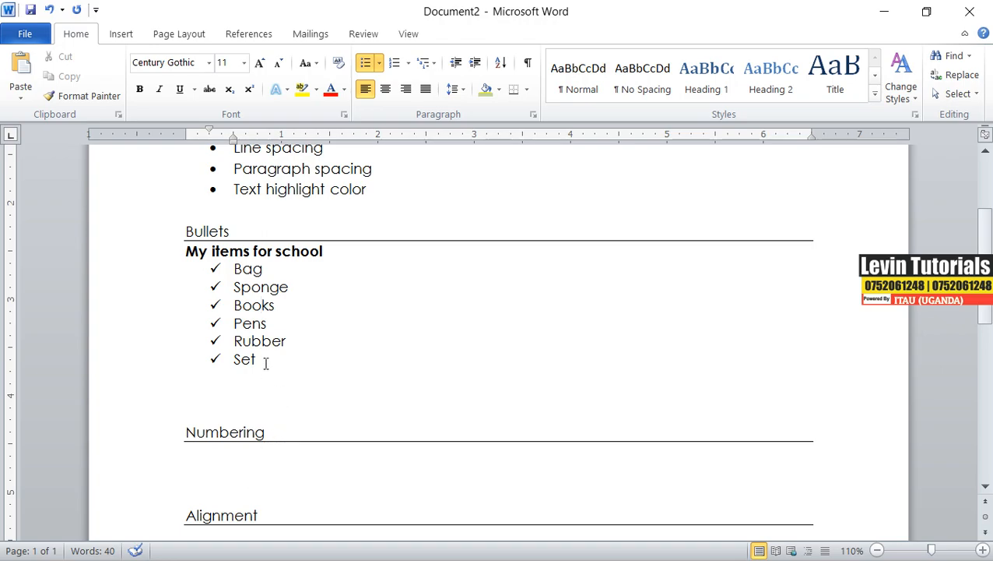
Undo the bold heading and checkmark bullet formatting.
left_click_drag(263, 360, 214, 273)
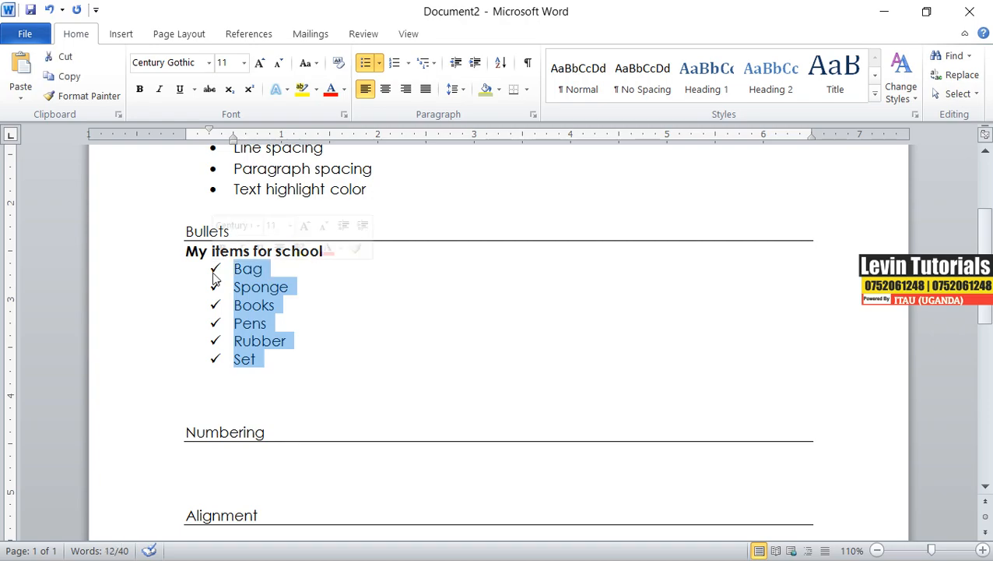
key("ctrl+z")
key("ctrl+z")
key("ctrl+z")
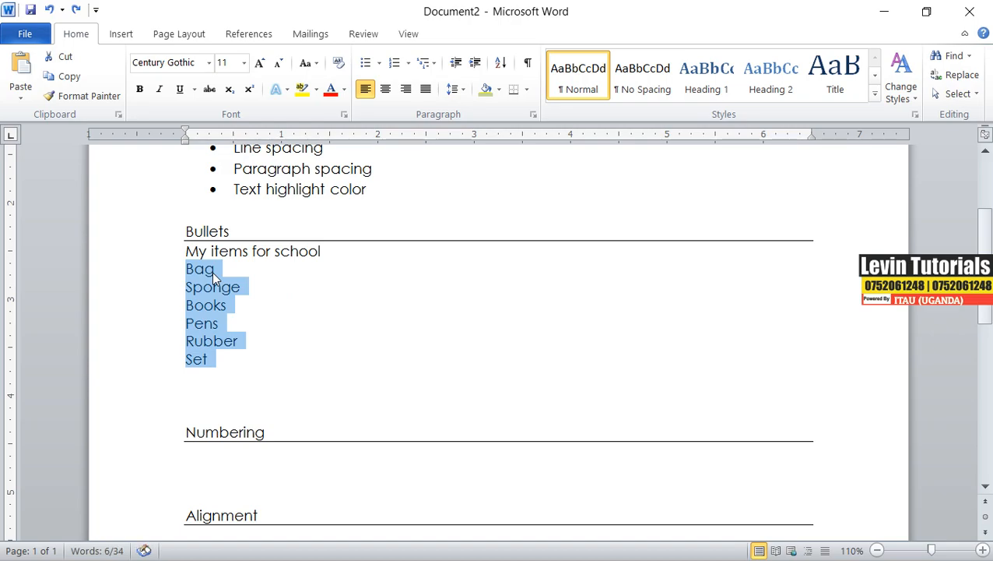
Apply arrow bullets to the six items under 'My items for school'.
left_click(220, 372)
left_click_drag(219, 366, 180, 266)
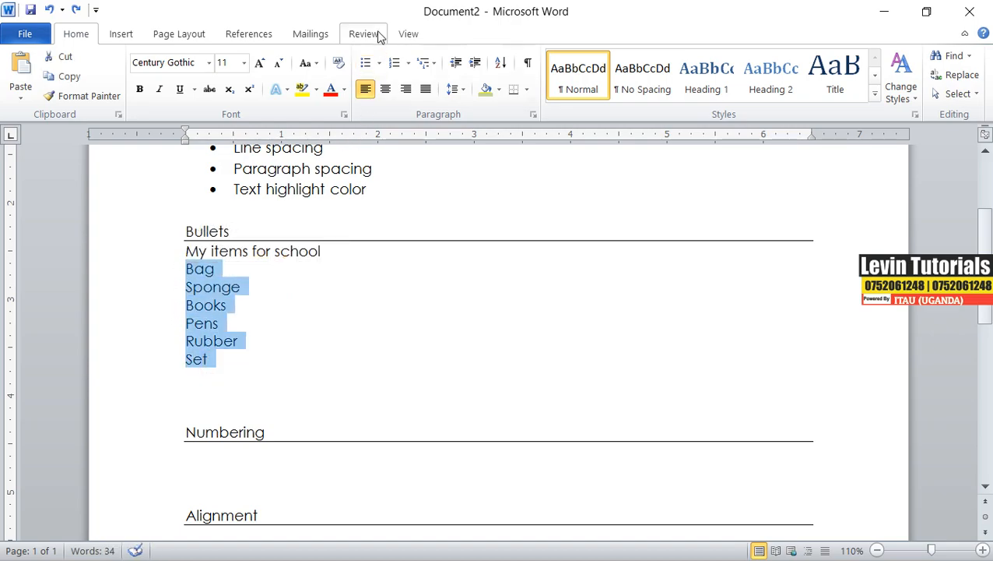
left_click(380, 63)
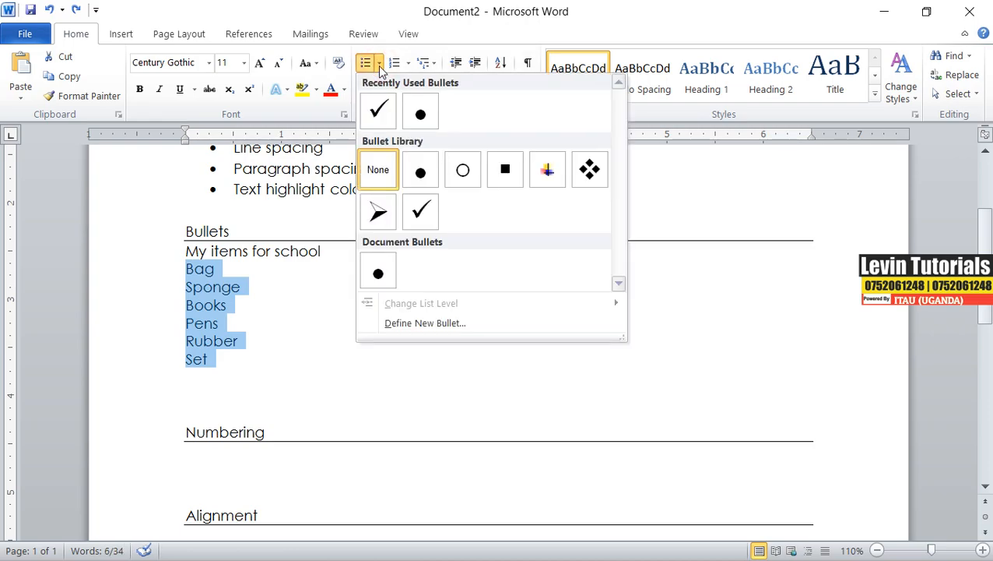
left_click(379, 213)
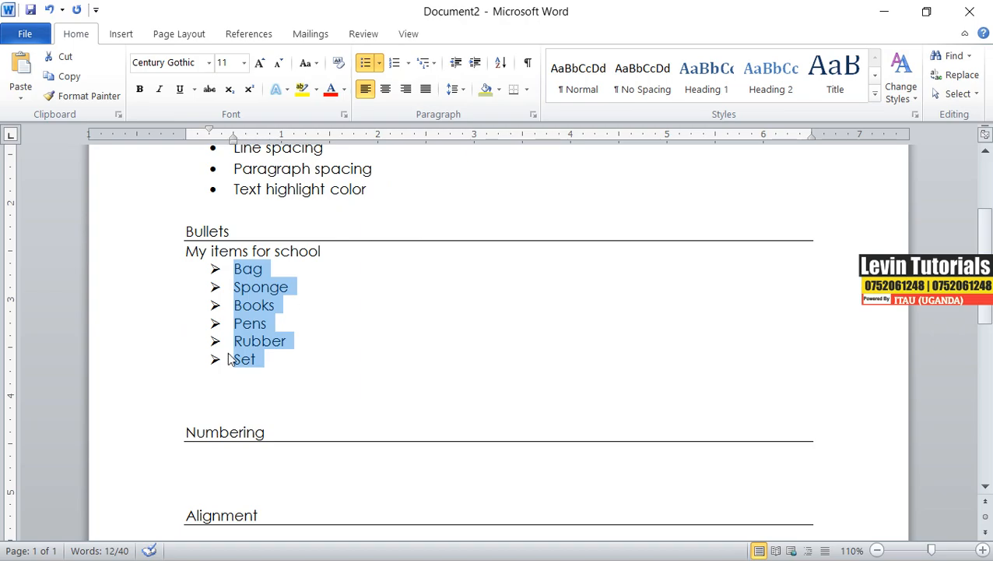
Add a 'Uniform' item at the end of the arrow bullet list.
left_click(263, 356)
key("Return")
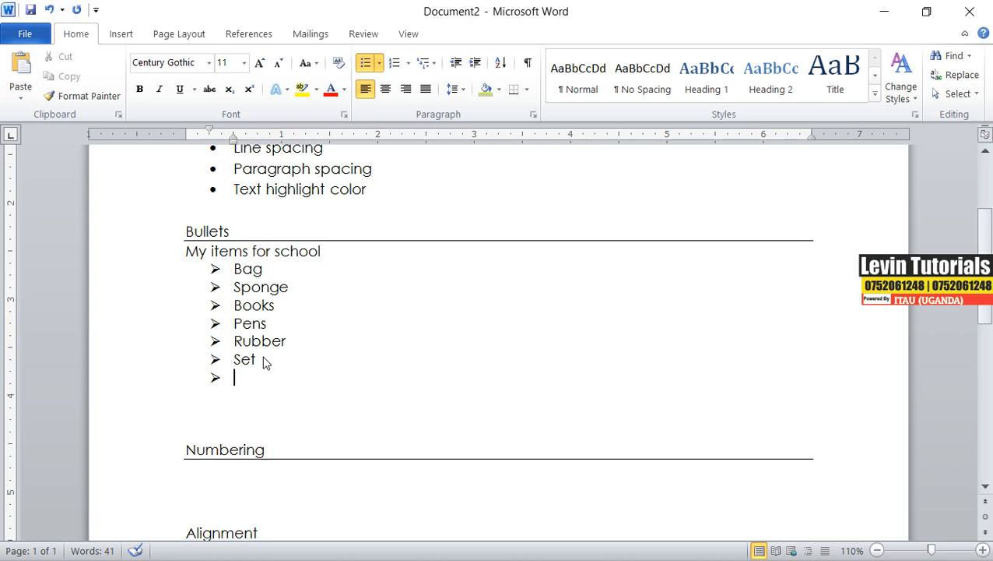
type("uni")
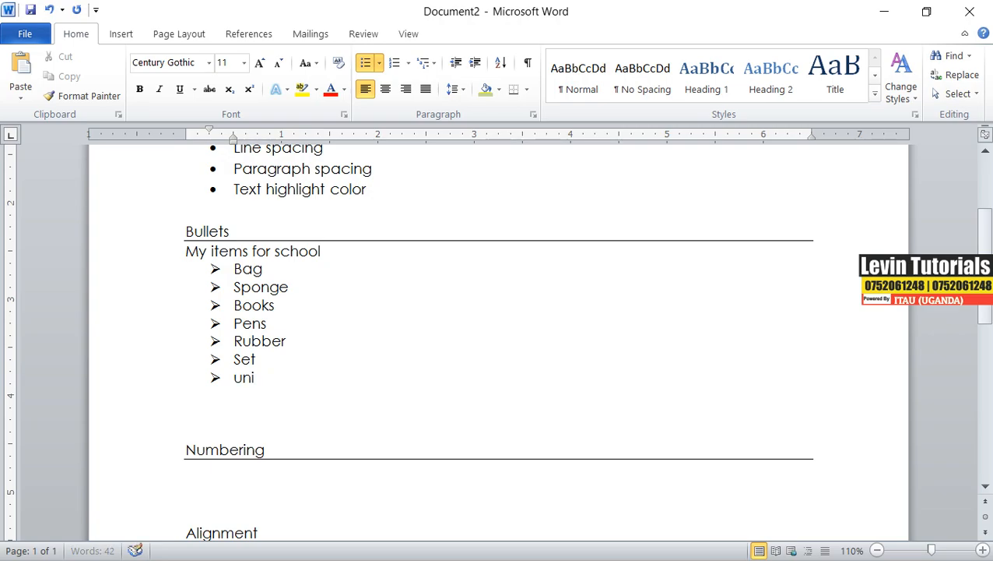
type("form")
key("Return")
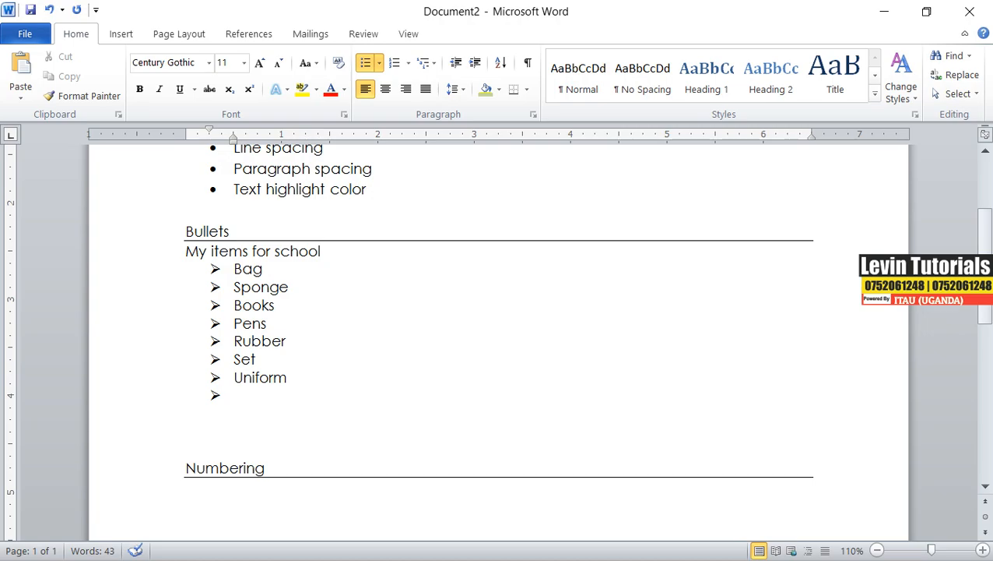
End the bulleted list and type the line 'My items I need for home' below it.
key("Return")
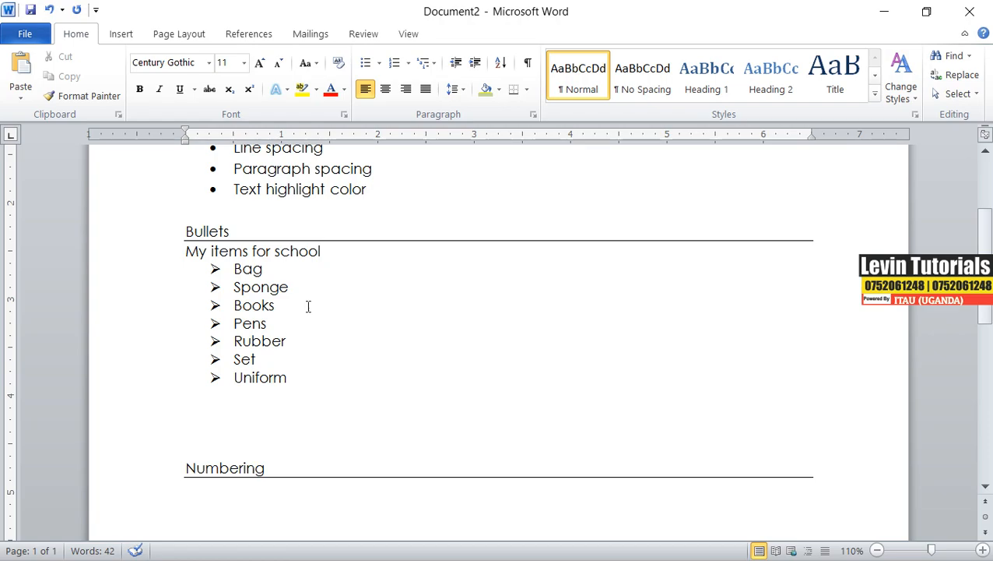
left_click(288, 378)
left_click(189, 402)
type("my items")
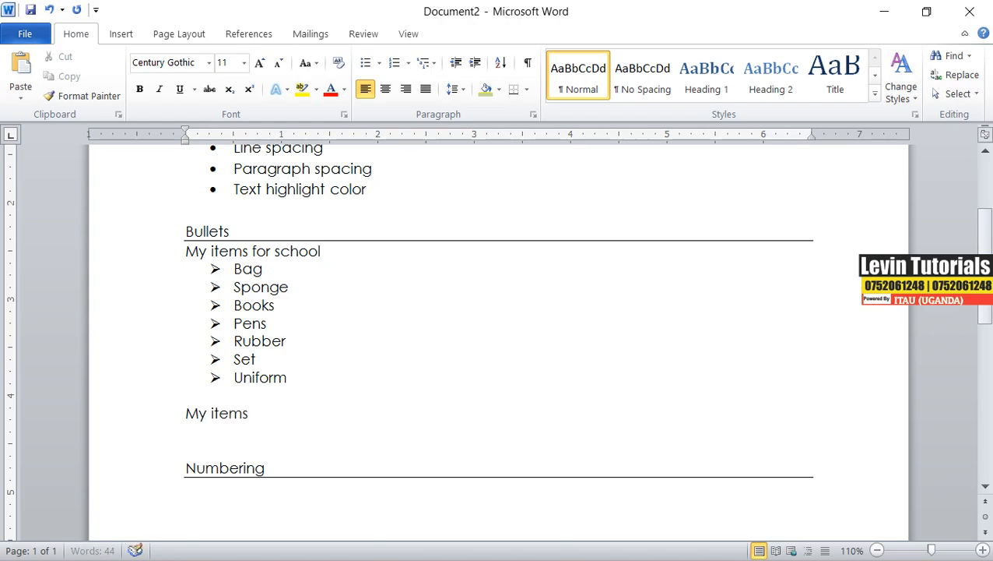
type(" I need f")
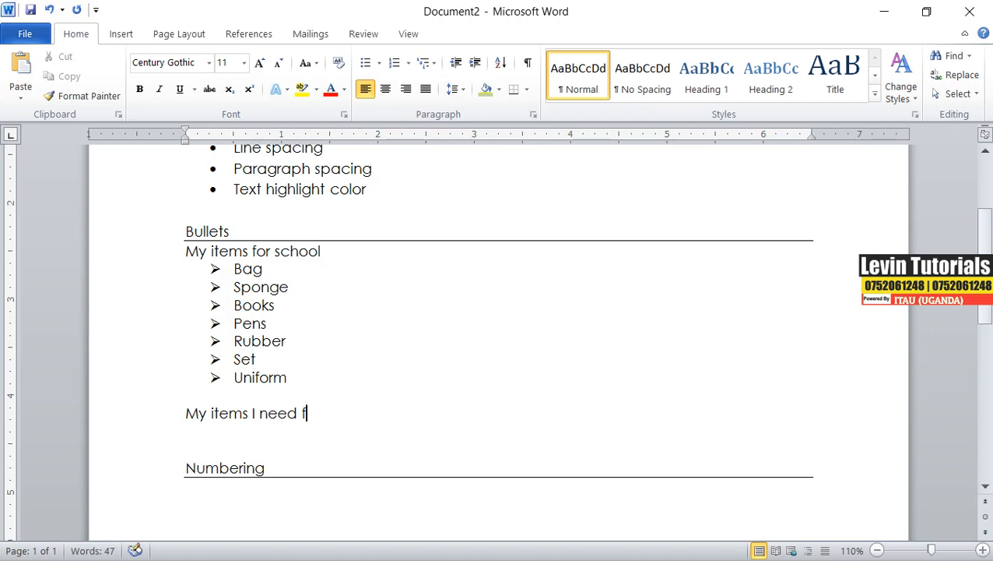
type("or home")
key("Return")
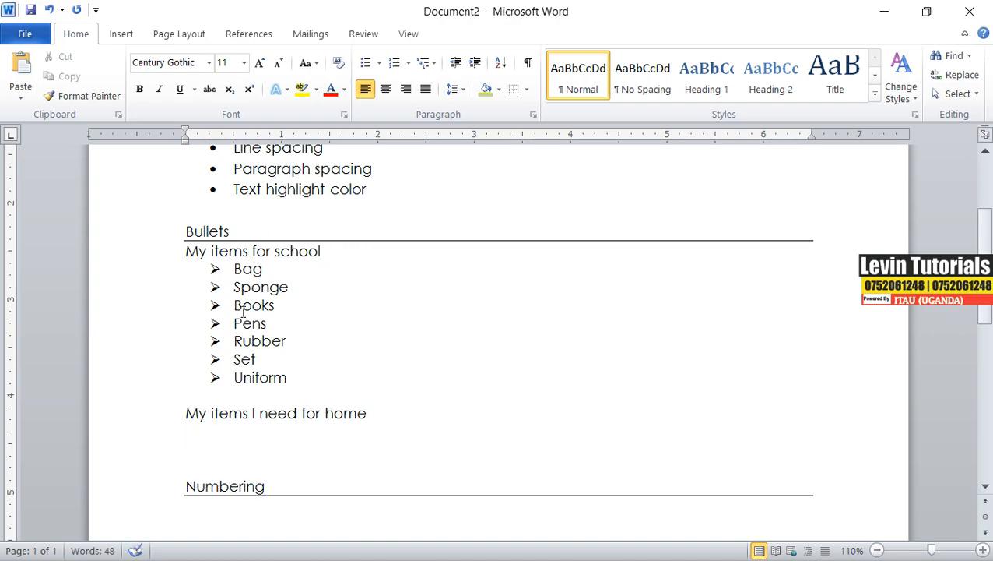
Create a round-dot bulleted list of Sugar, Water, Soap and Salt under 'My items I need for home', then end the list.
left_click(380, 64)
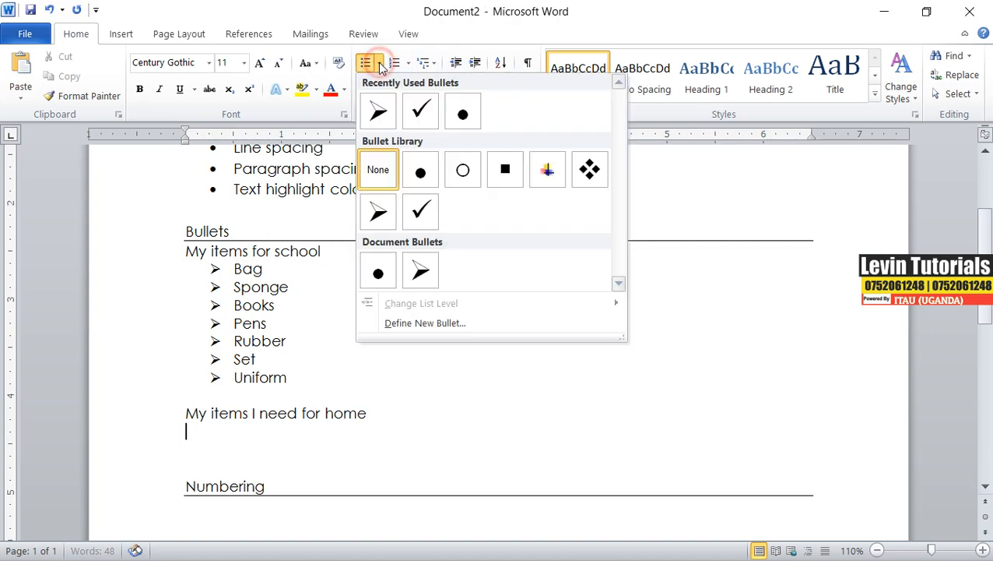
left_click(421, 176)
type("sug")
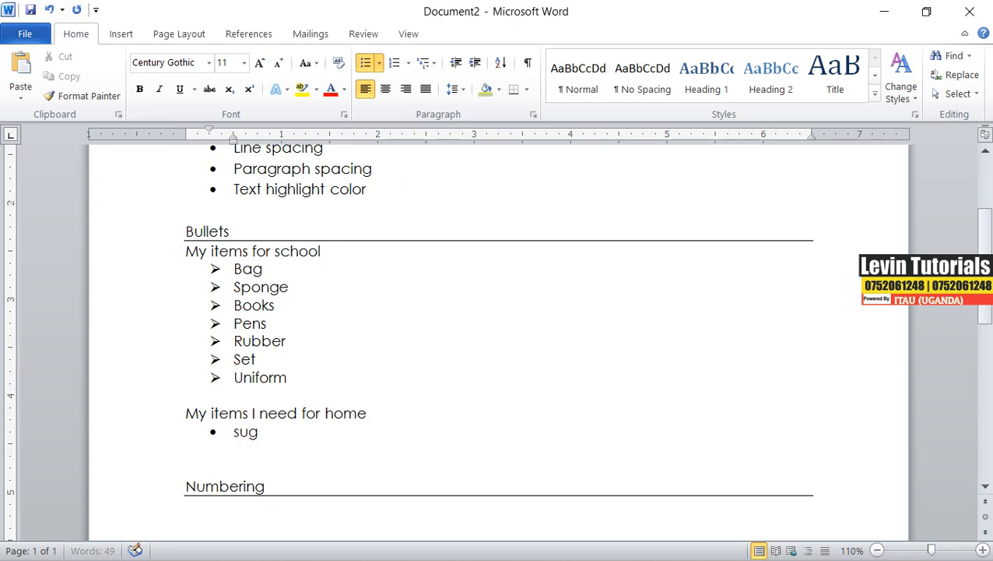
type("ar")
key("Return")
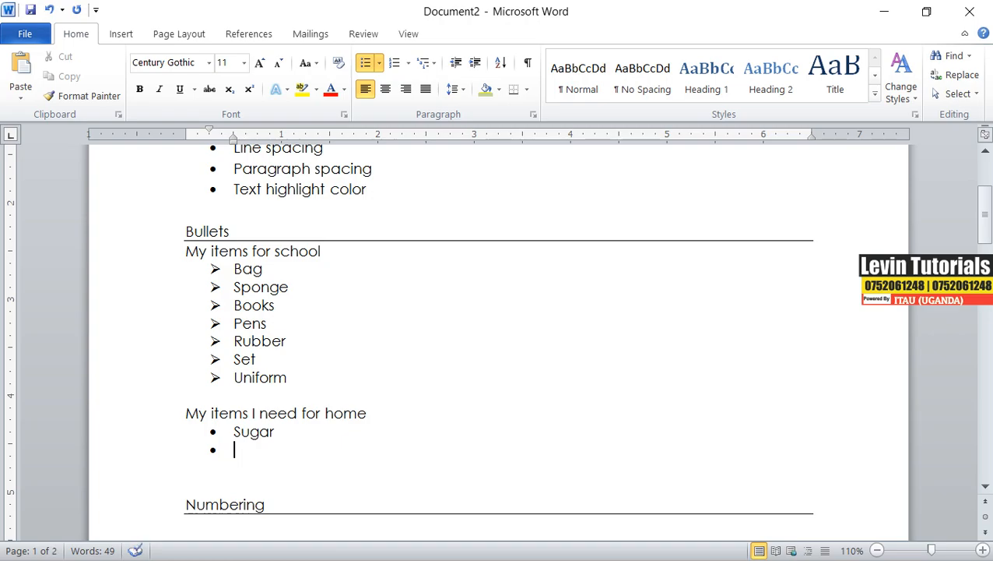
type("water")
key("Return")
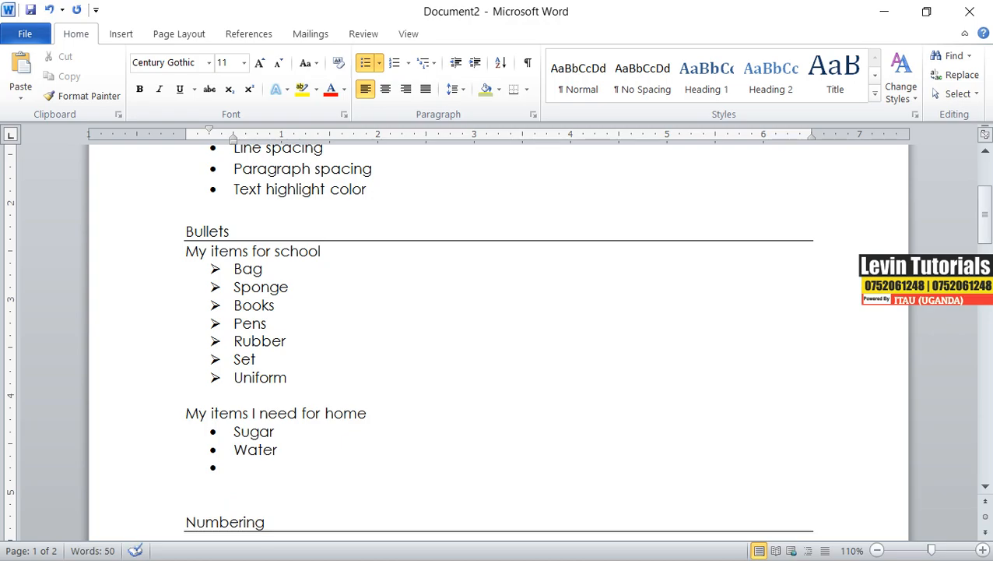
type("soap")
key("Return")
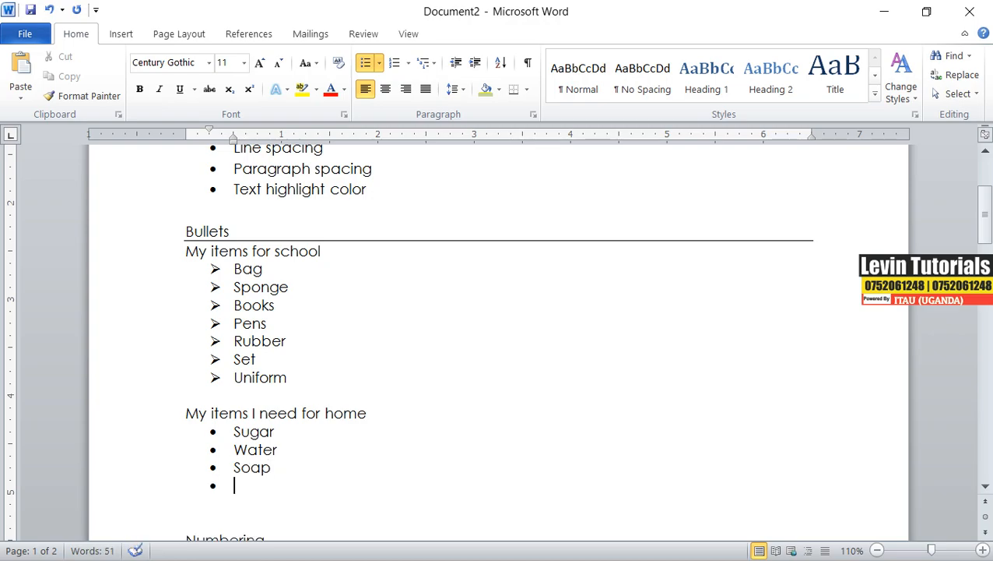
type("salt")
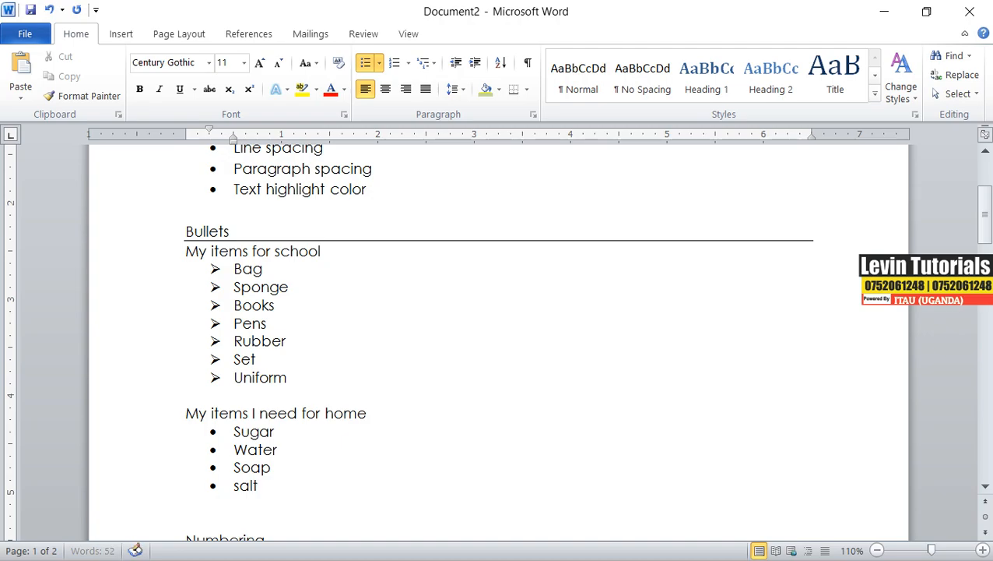
key("Return")
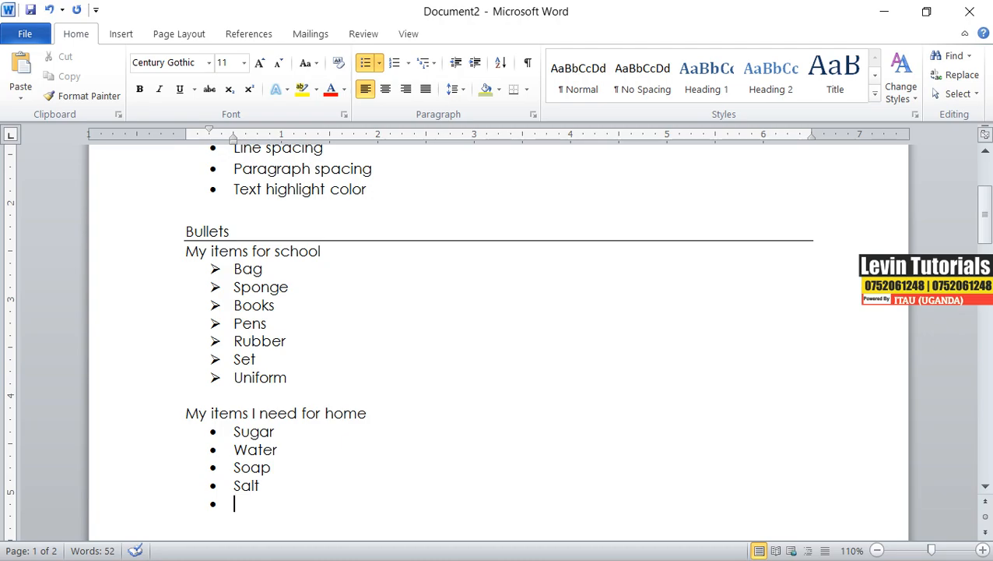
key("Return")
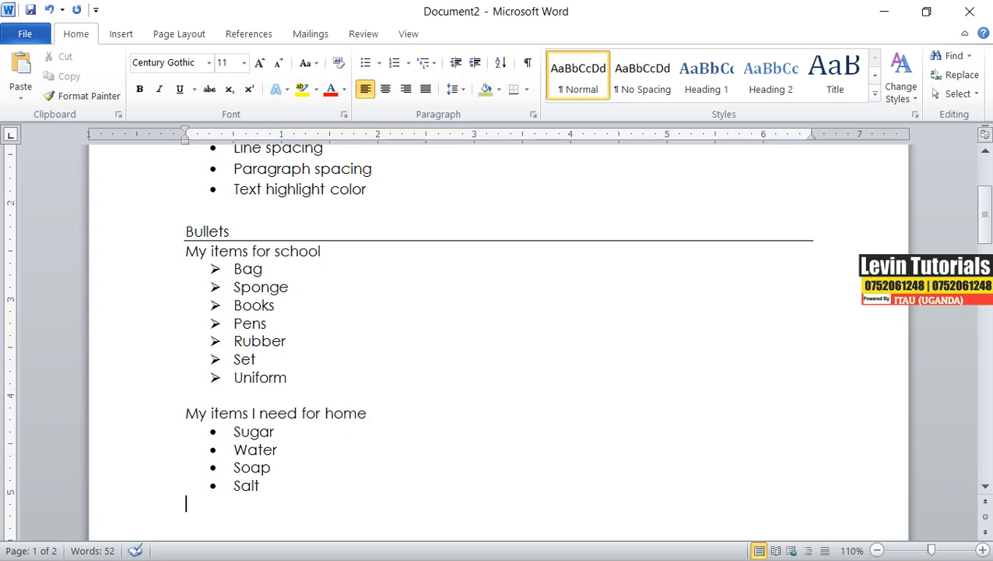
Remove the empty lines between the home items list and the Numbering heading.
scroll(498, 343, "down", 3)
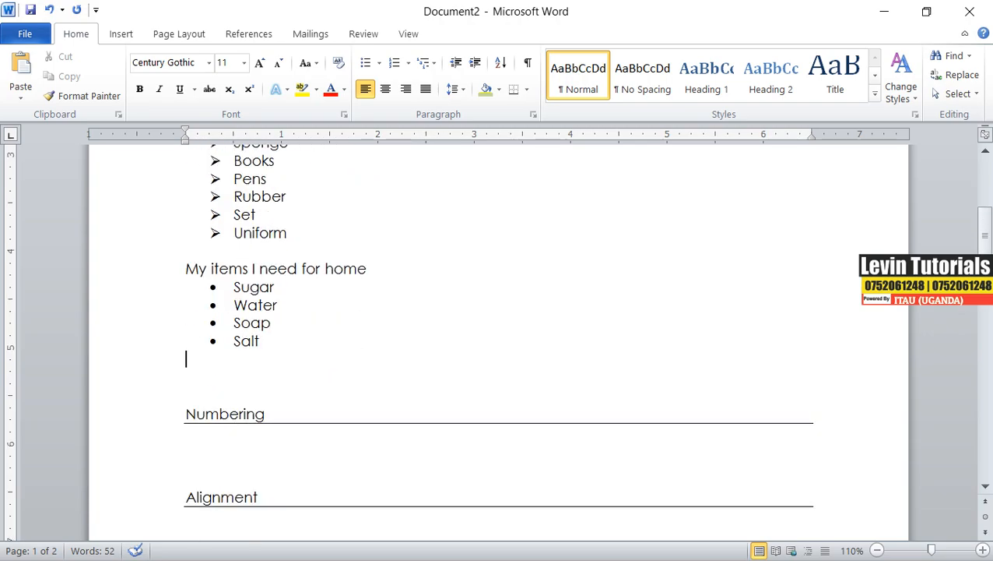
scroll(257, 373, "down", 1)
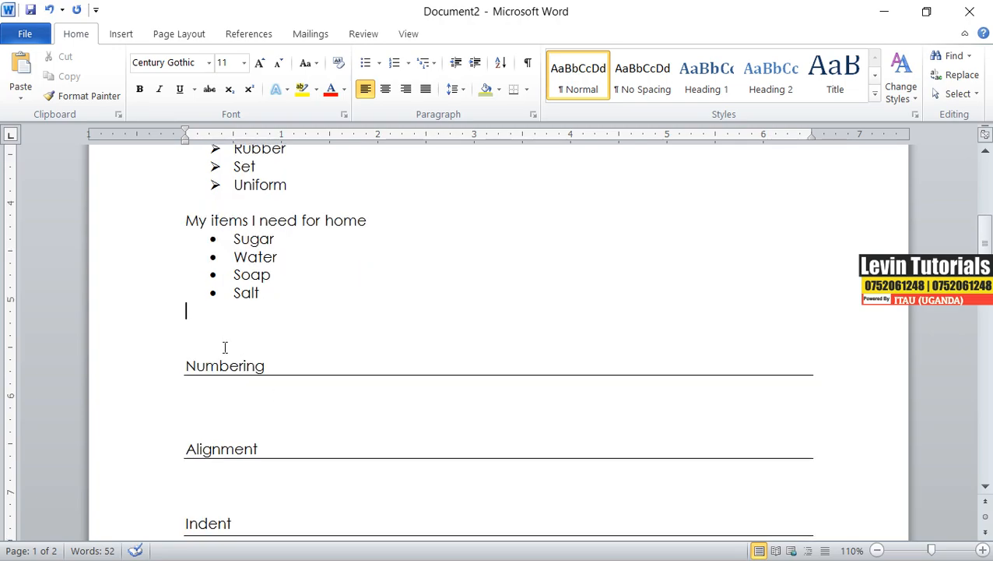
key("Delete")
key("Delete")
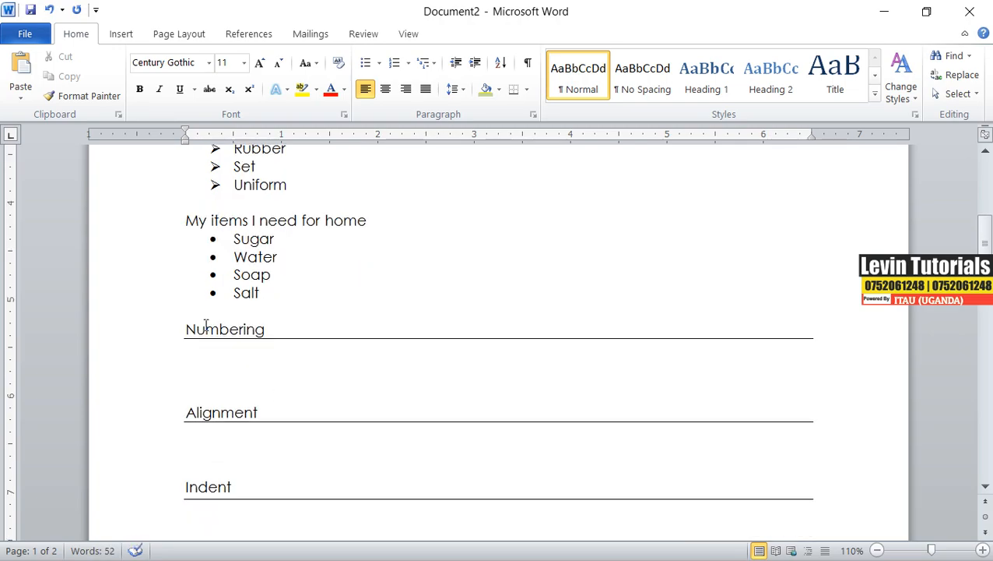
Type the line 'Items I need for home' under the Numbering heading and start a new line.
left_click(226, 364)
type("i")
type("tems ")
type("I ")
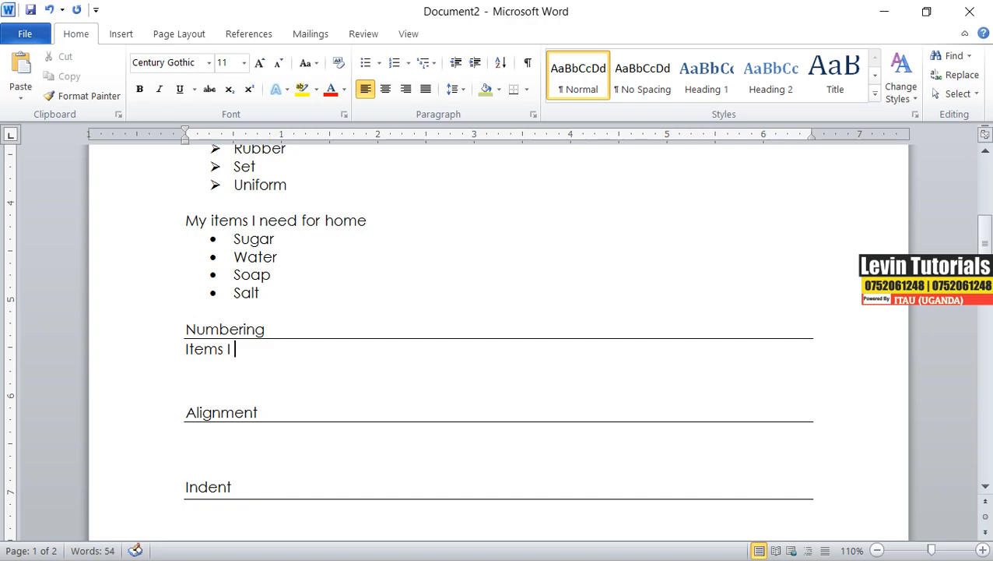
type("need f")
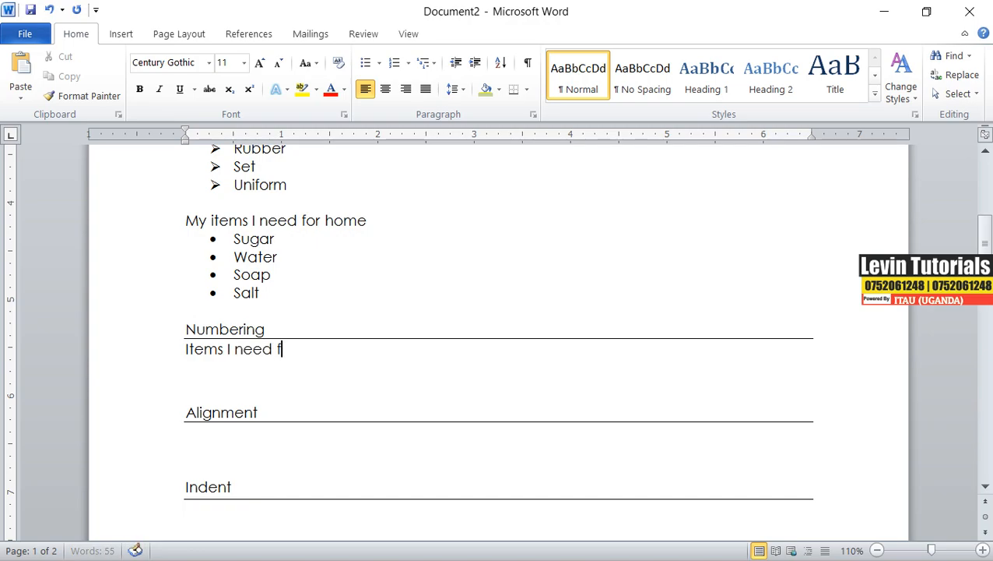
type("or ")
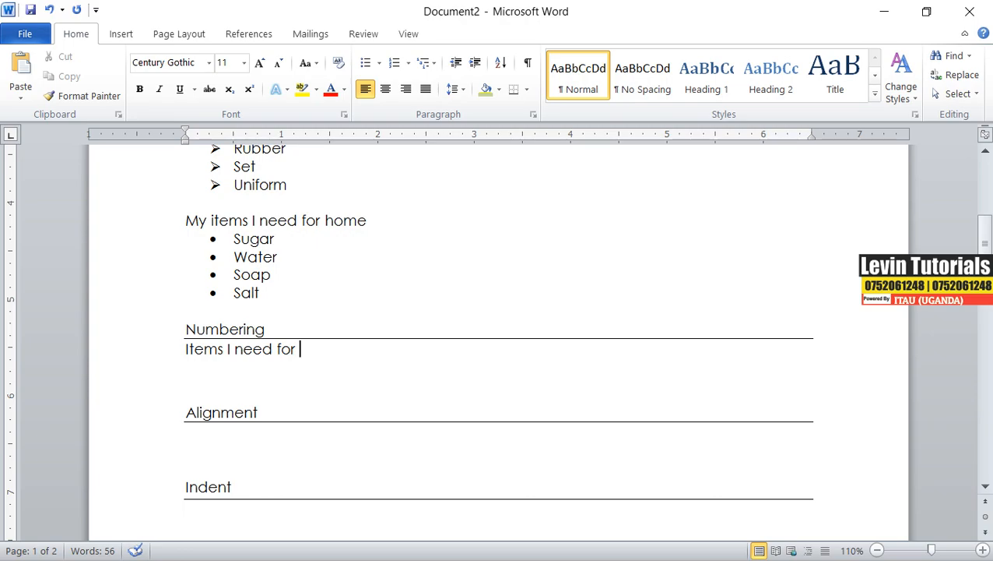
type("hom")
type("e")
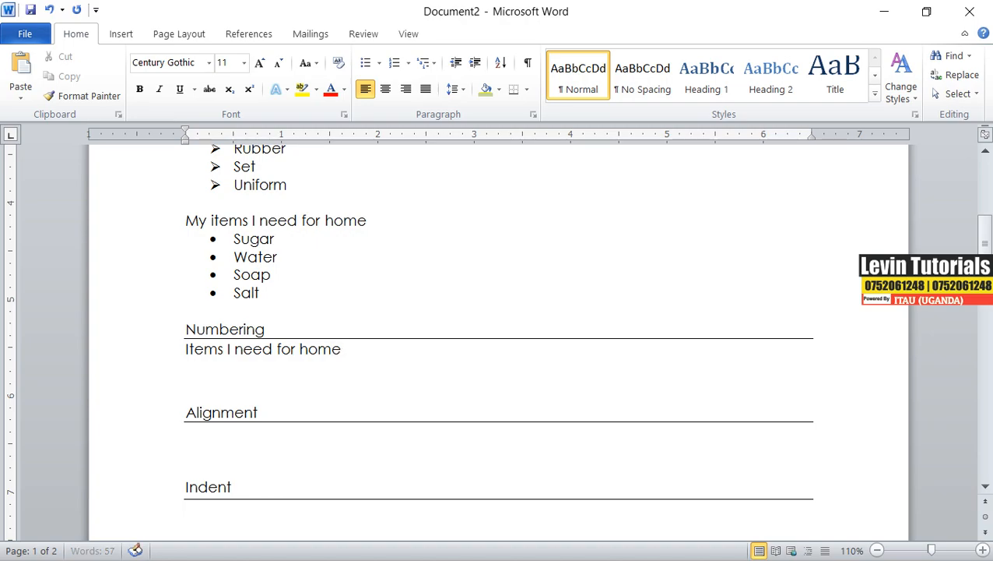
key("Return")
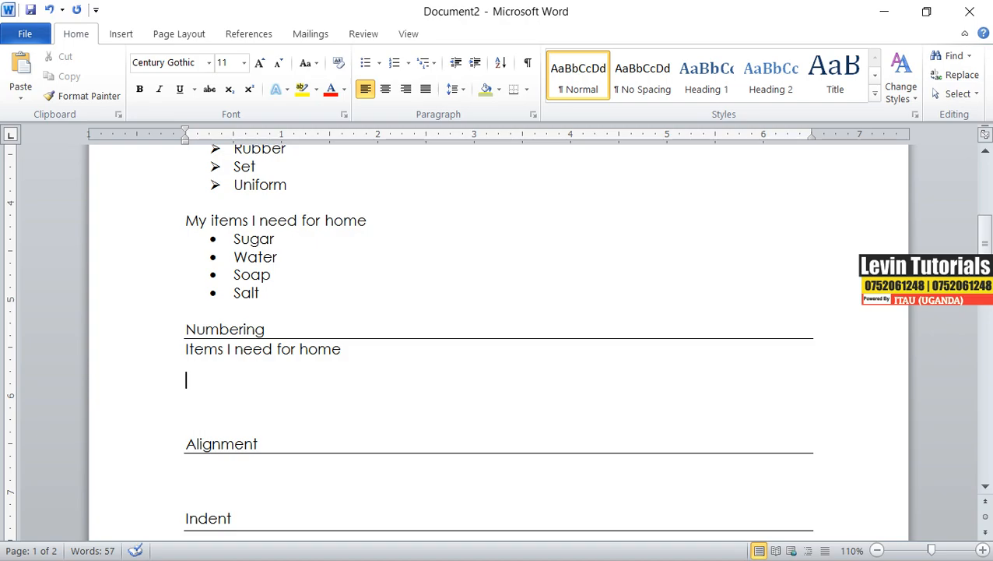
Add the lines 'Sugar' and 'Tea leaves', fixing the typo in 'Tea leaves'.
type("sugar")
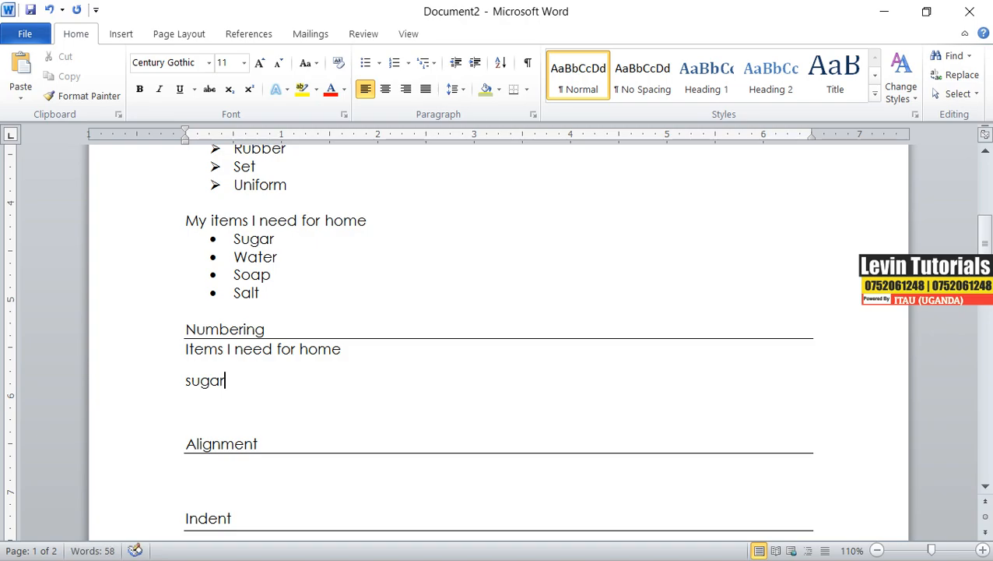
key("Return")
type("teal")
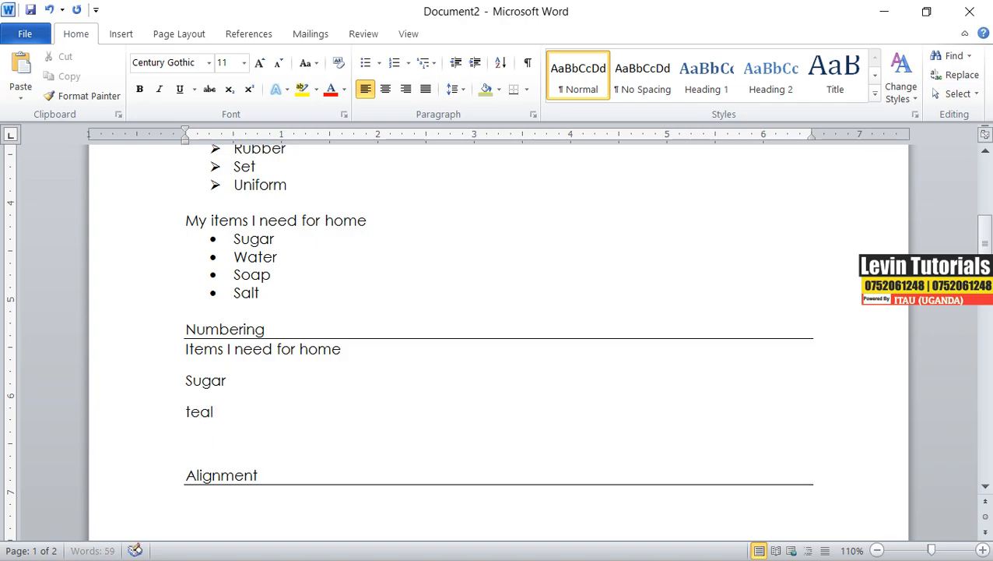
type(" leaves")
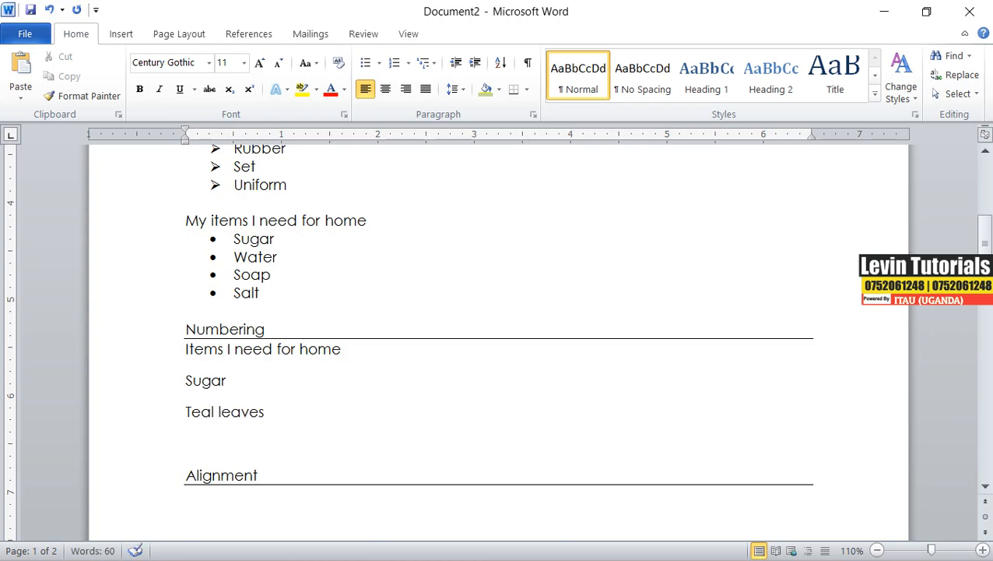
key("Return")
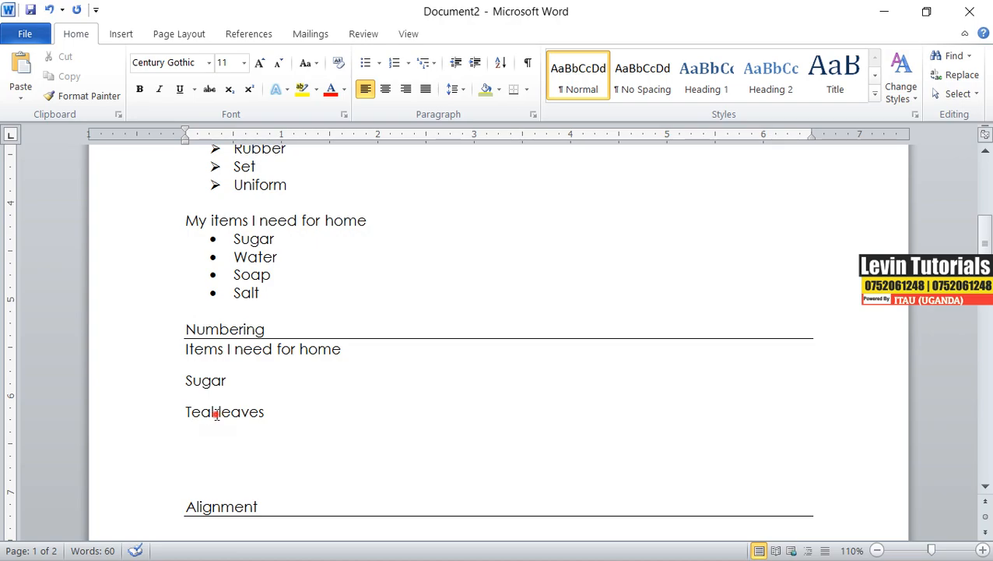
left_click_drag(217, 413, 213, 413)
key("BackSpace")
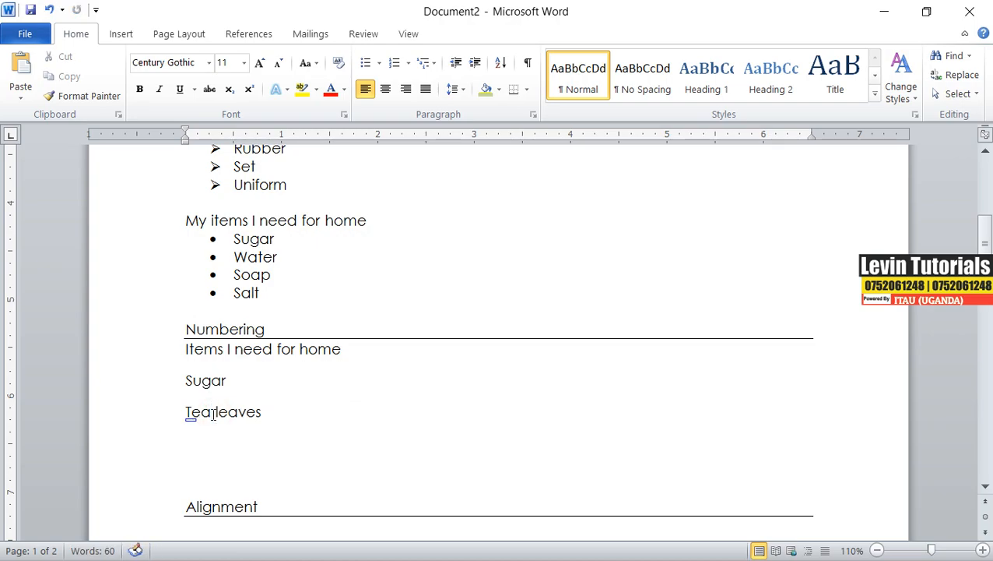
left_click(273, 412)
key("Return")
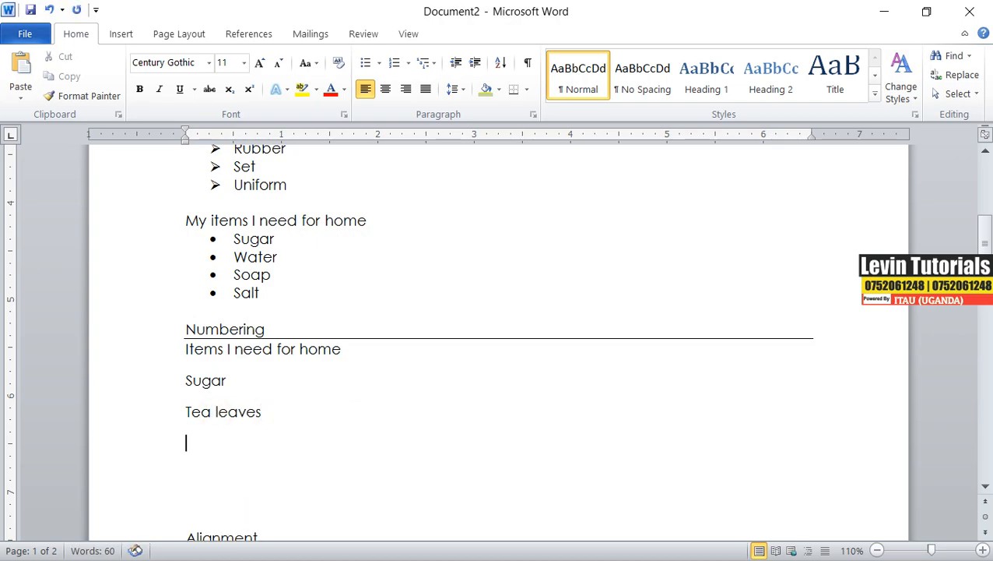
Add the lines 'Omo' and 'Geisha' below 'Tea leaves'.
type("omo")
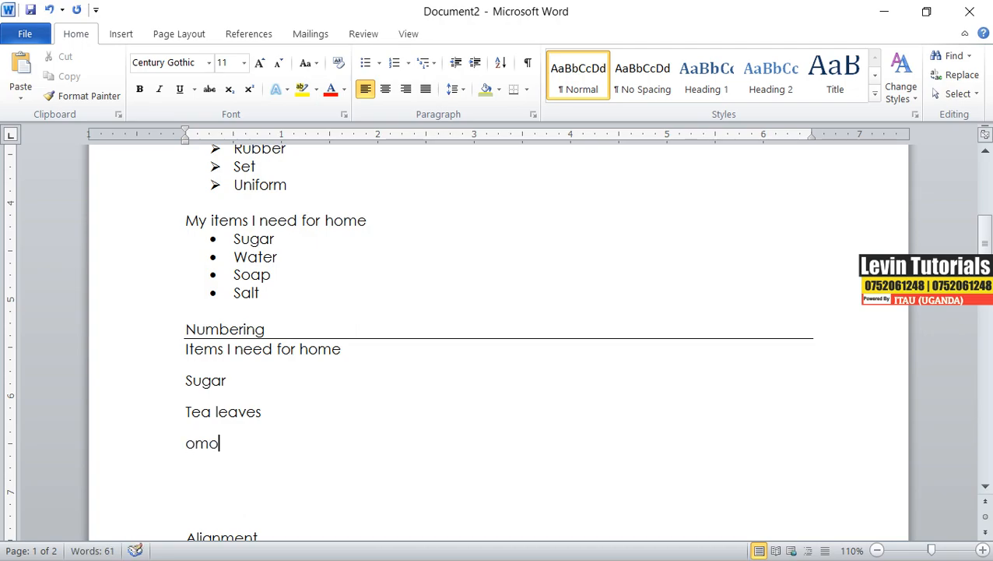
key("Return")
type("ge")
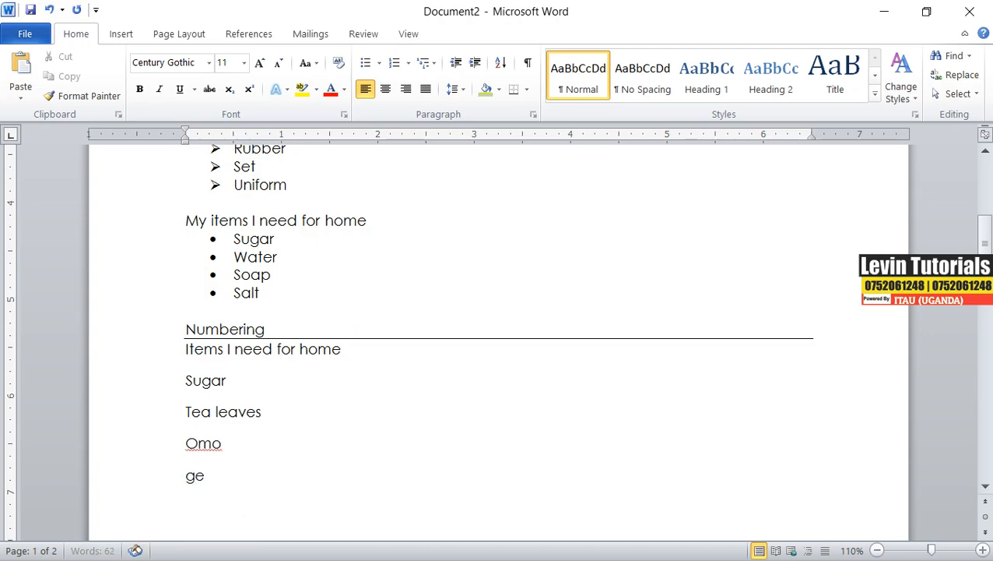
type("isha")
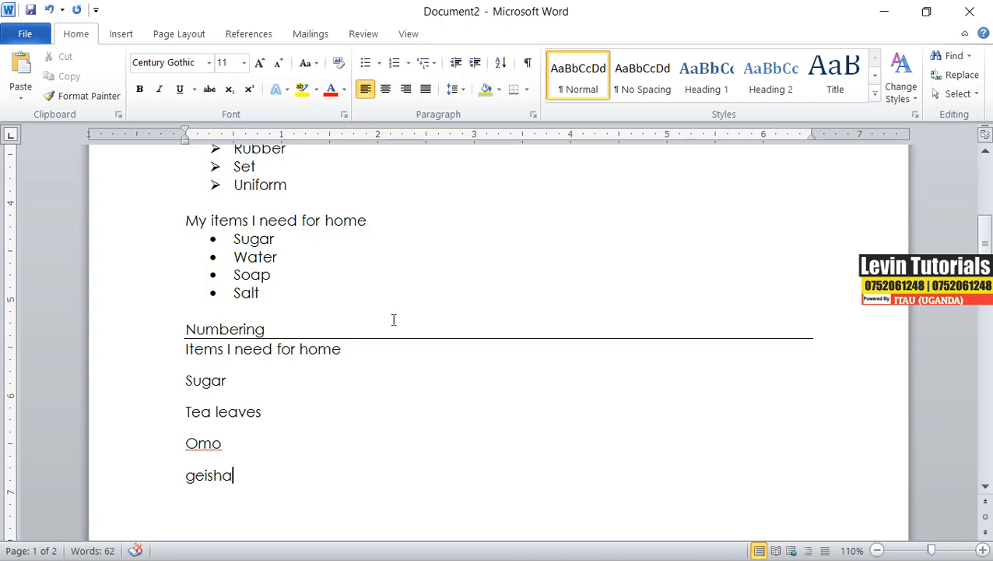
key("Return")
Apply 1. 2. 3. numbering to the four items Sugar, Tea leaves, Omo and Geisha.
left_click_drag(240, 485, 186, 388)
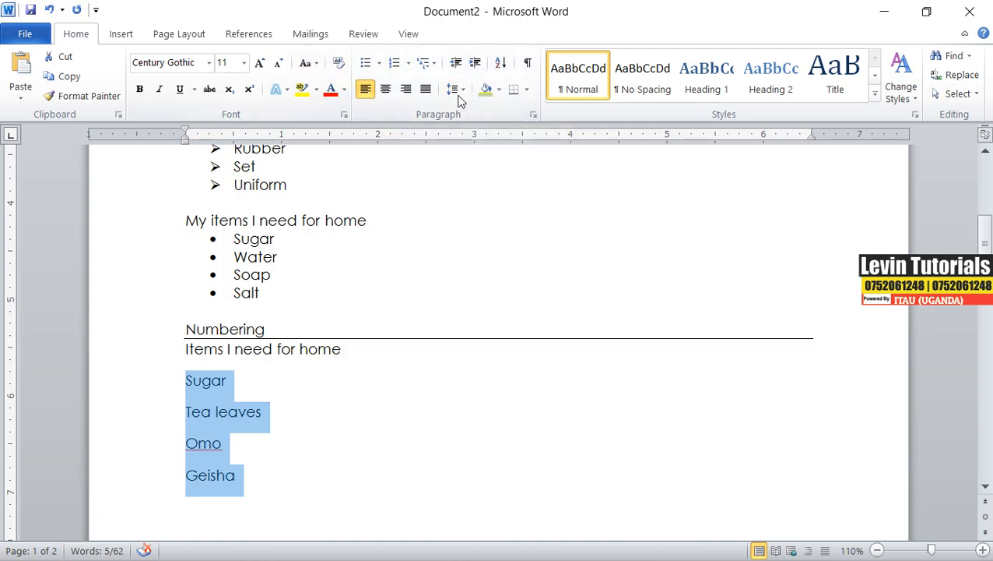
left_click(408, 66)
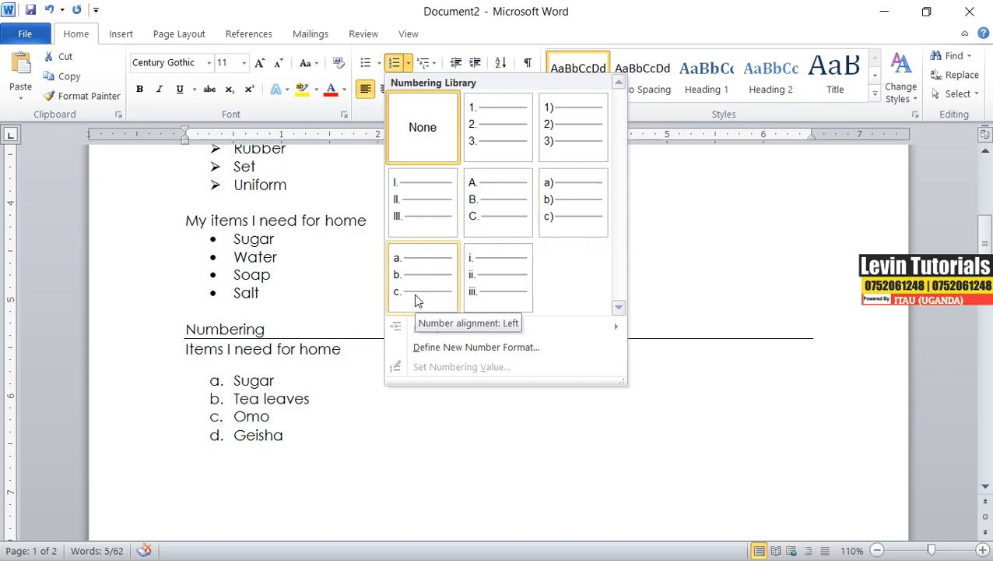
left_click(500, 153)
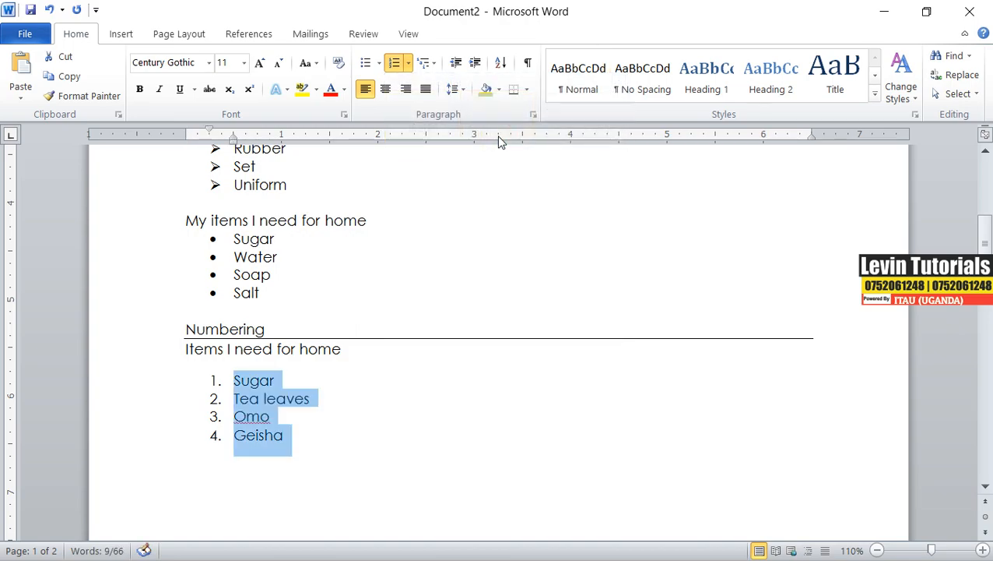
Copy the 'Items I need for home' line with its numbered list, paste it below, and undo the paste.
left_click(311, 435)
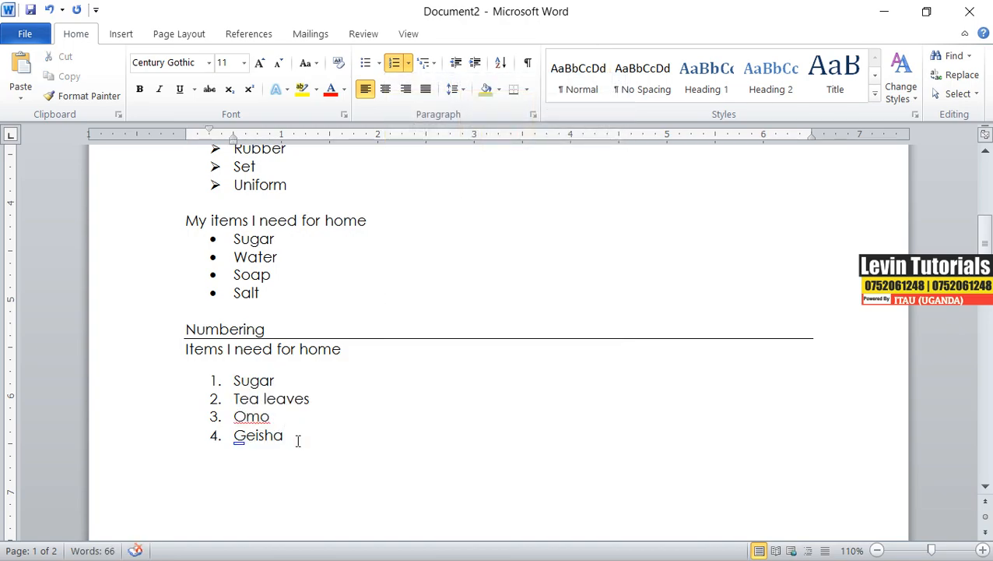
left_click_drag(296, 440, 212, 352)
right_click(214, 350)
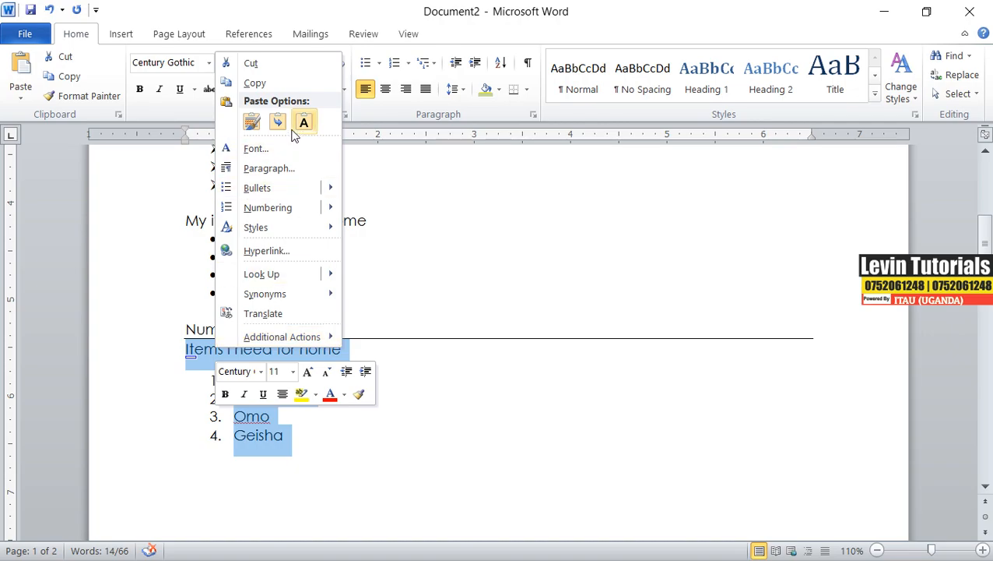
left_click(253, 85)
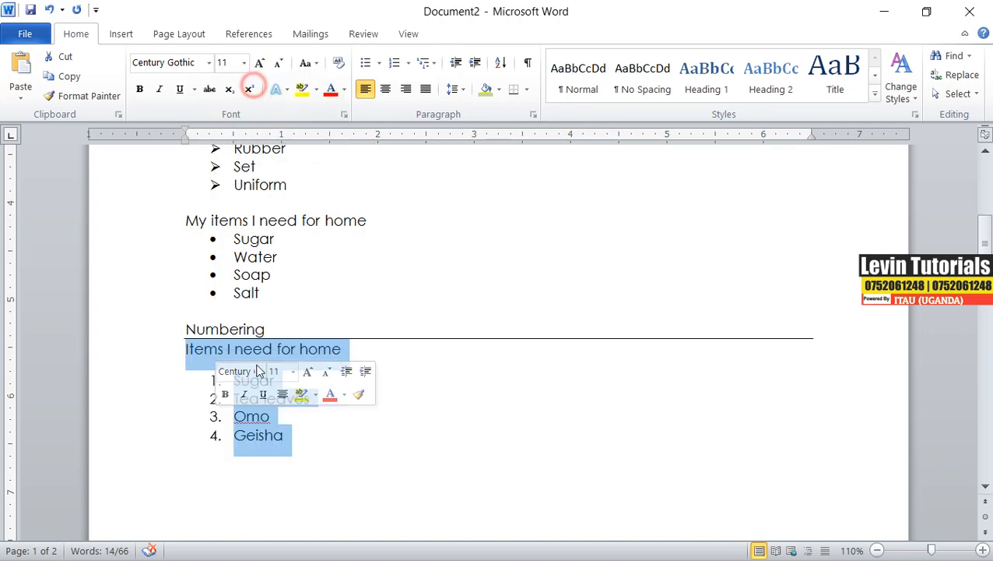
left_click(231, 489)
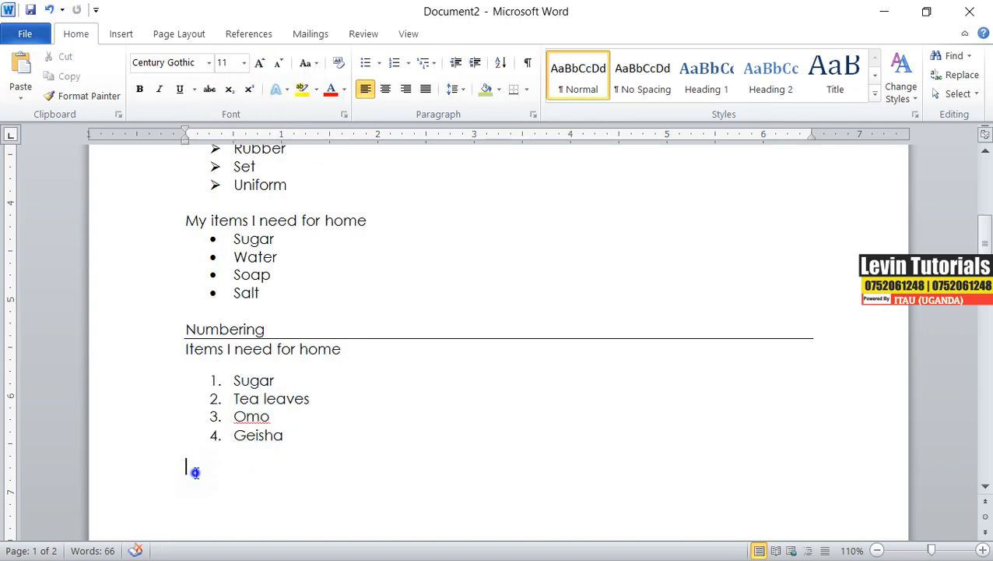
right_click(194, 472)
left_click(284, 248)
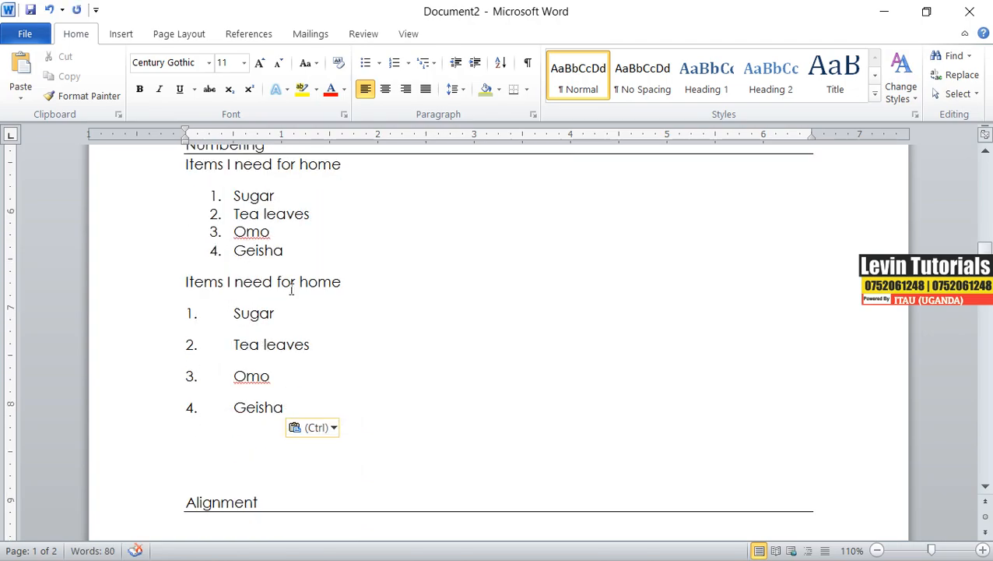
left_click(232, 407)
left_click_drag(232, 408, 167, 413)
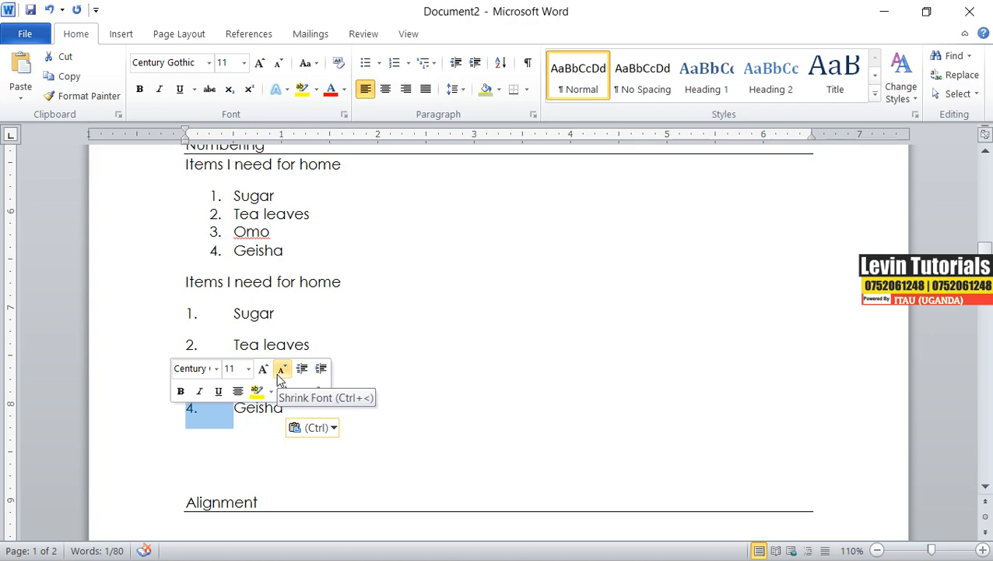
key("ctrl+z")
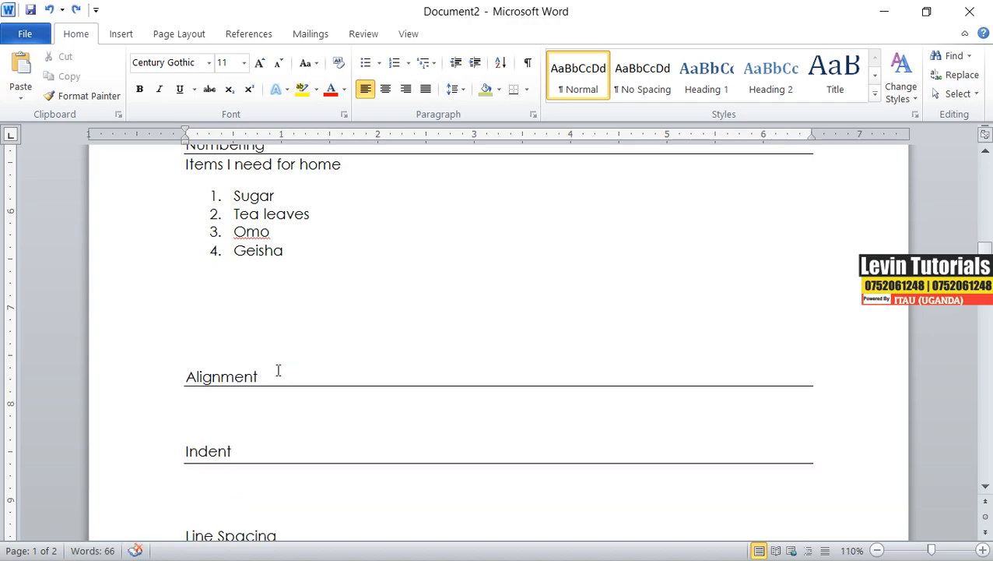
Paste the copied heading and list below the first list, keeping text only.
right_click(209, 275)
left_click(191, 282)
right_click(194, 279)
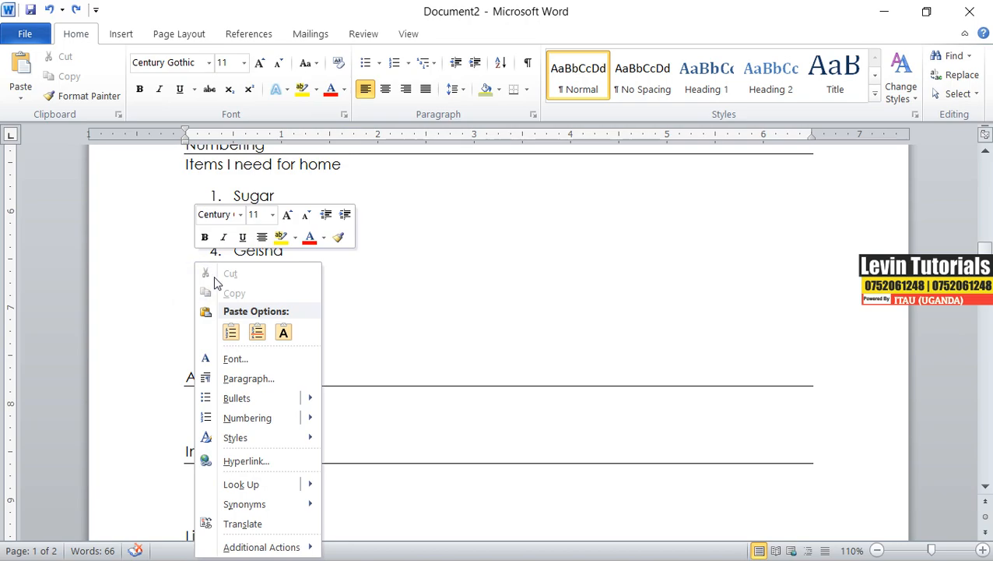
left_click(230, 333)
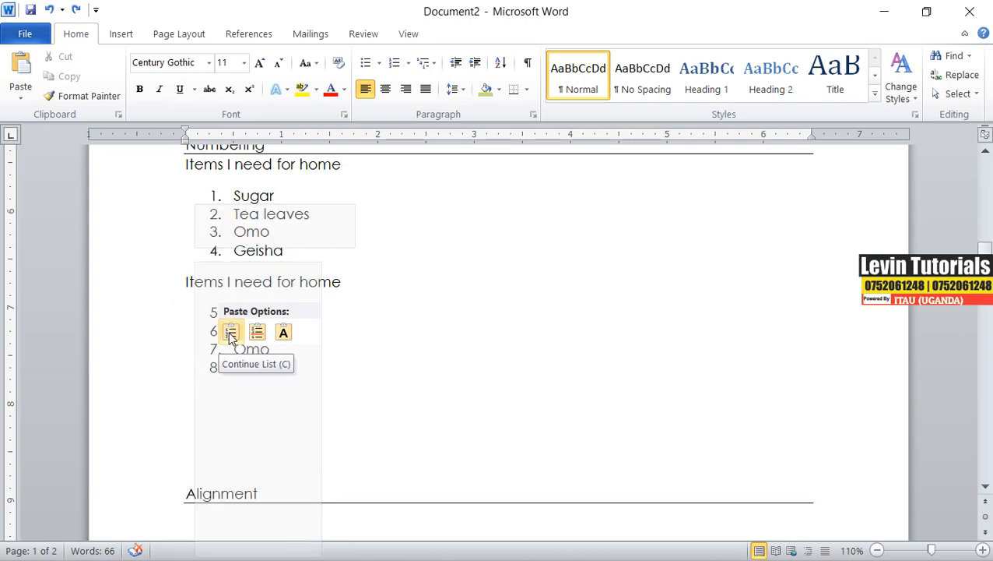
left_click(282, 333)
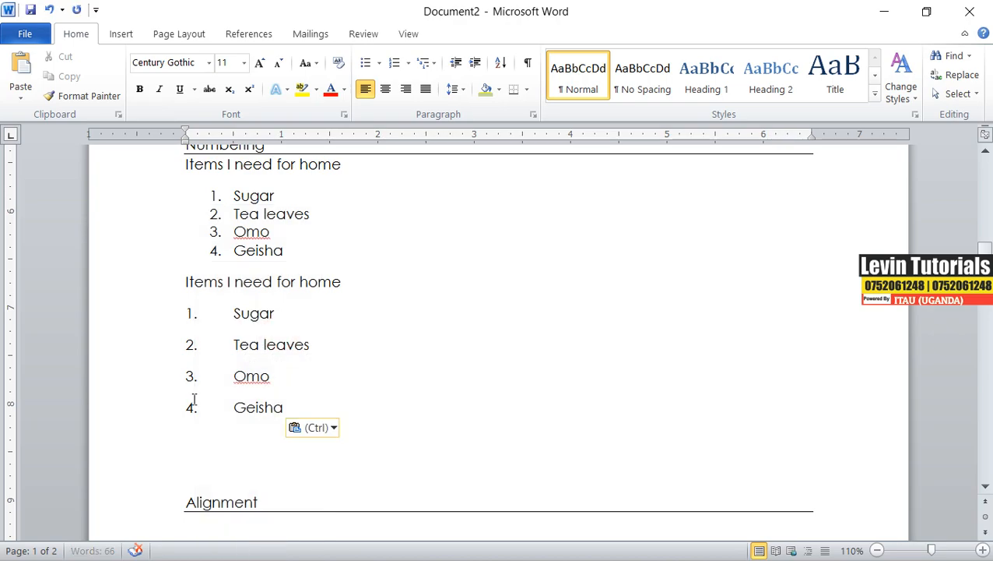
Delete the plain-text numbers in front of the four pasted items Sugar, Tea leaves, Omo and Geisha.
left_click(234, 406)
left_click(184, 408)
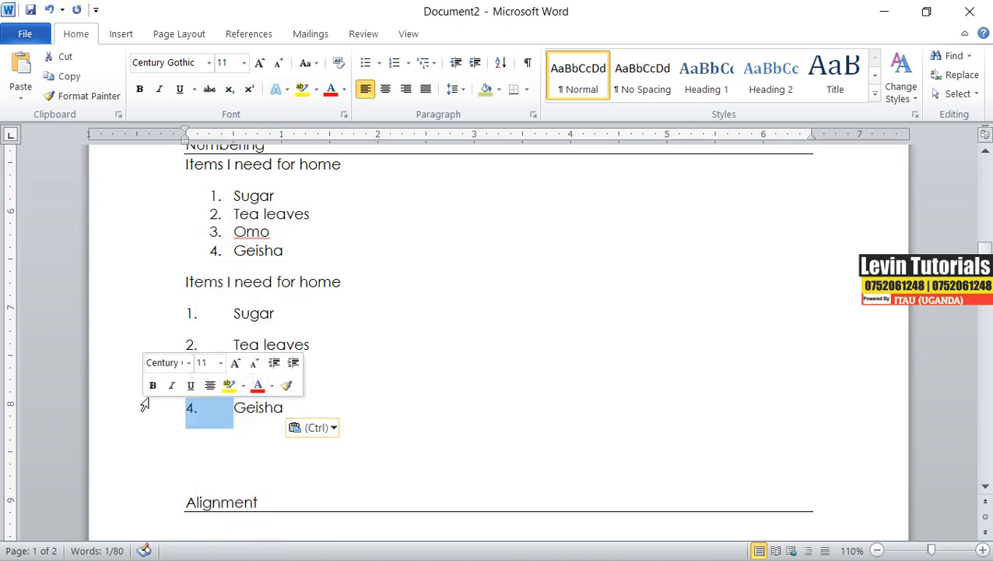
key("BackSpace")
left_click_drag(234, 376, 137, 377)
key("BackSpace")
key("BackSpace")
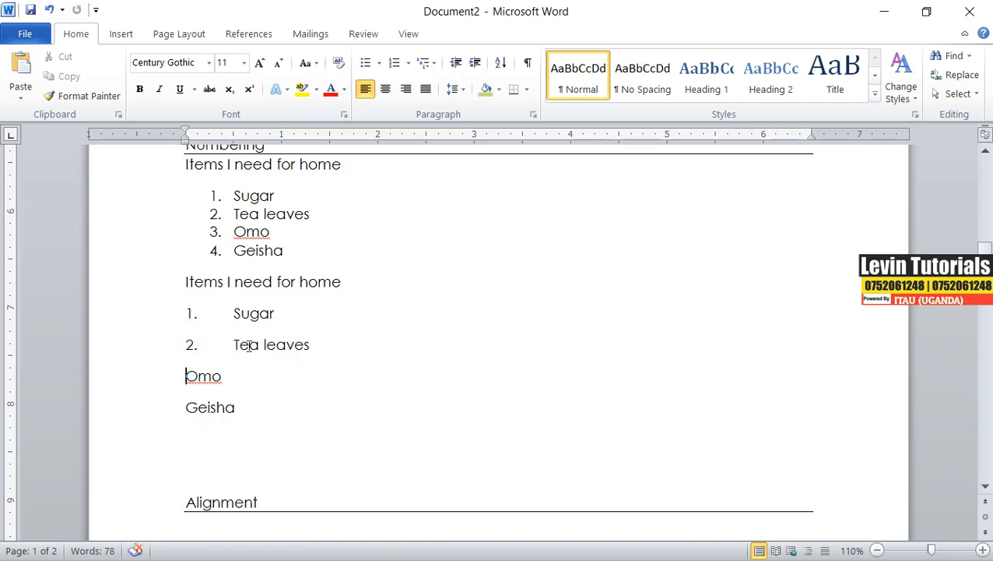
left_click_drag(233, 345, 115, 343)
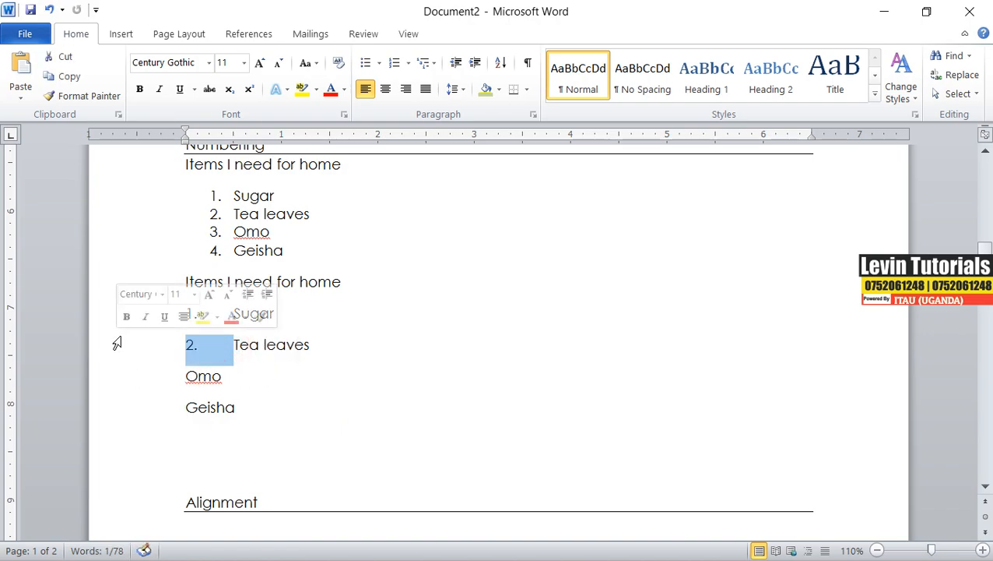
key("BackSpace")
left_click_drag(236, 313, 102, 310)
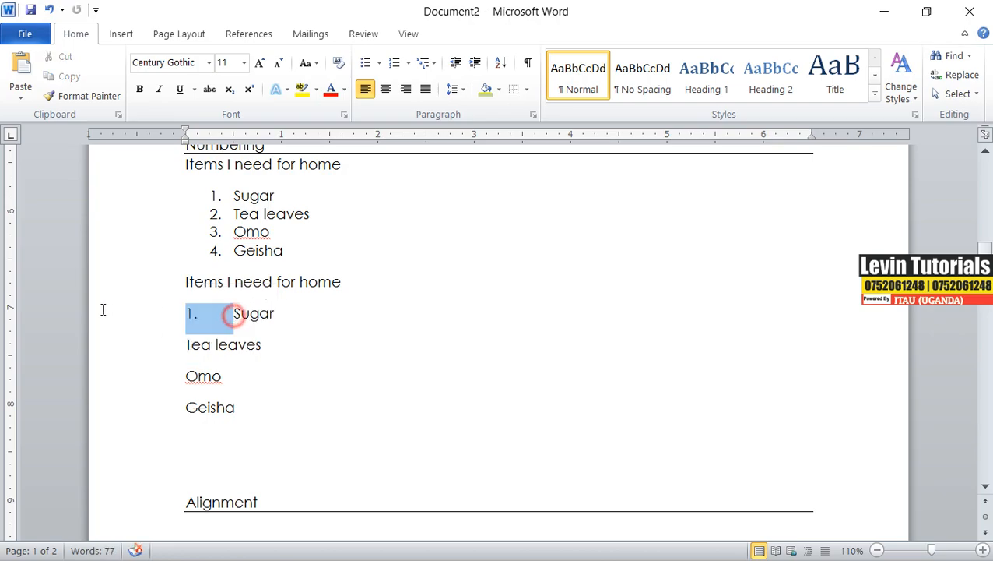
key("BackSpace")
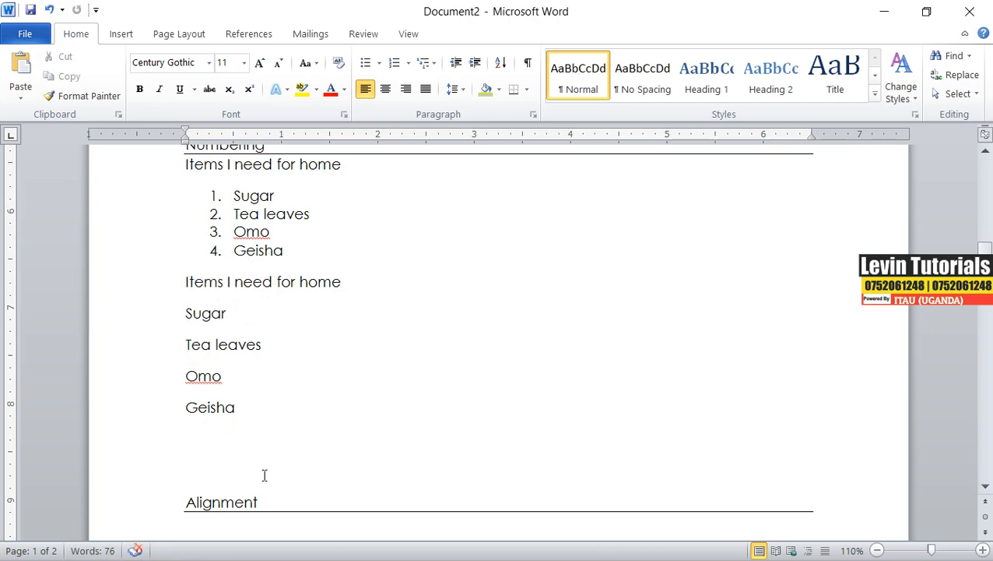
Apply A. B. C. numbering to the four pasted items.
left_click_drag(234, 409, 187, 315)
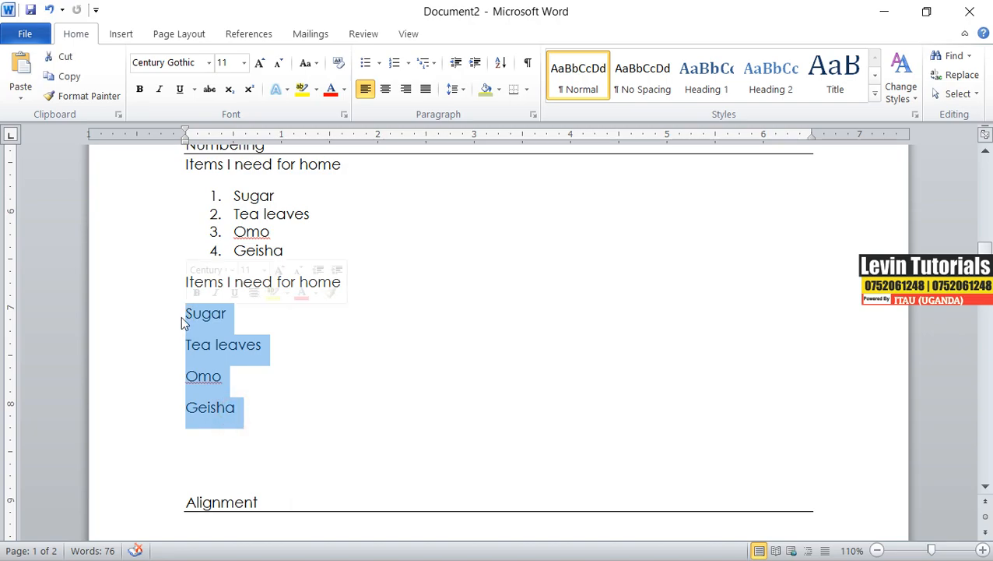
left_click(407, 63)
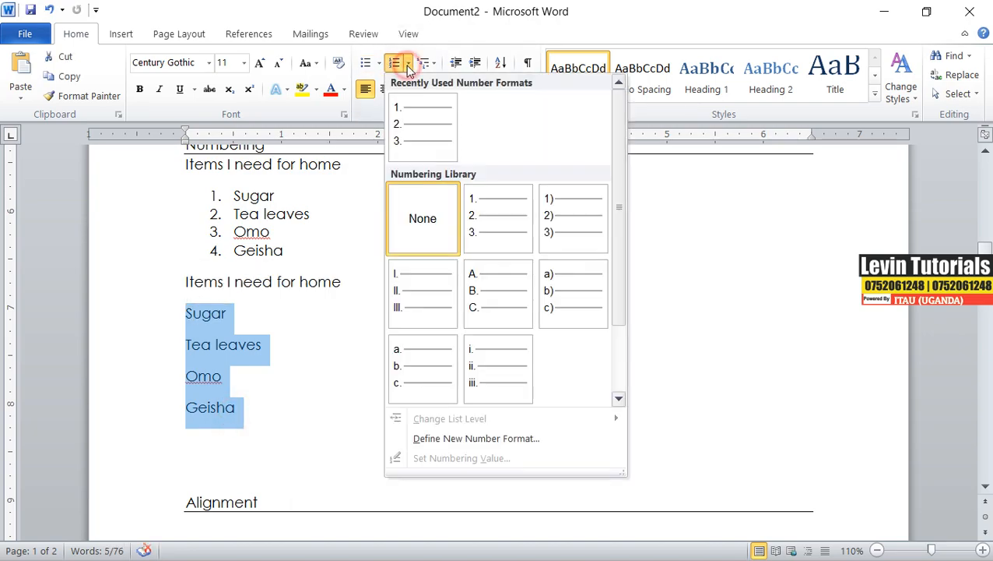
left_click(478, 296)
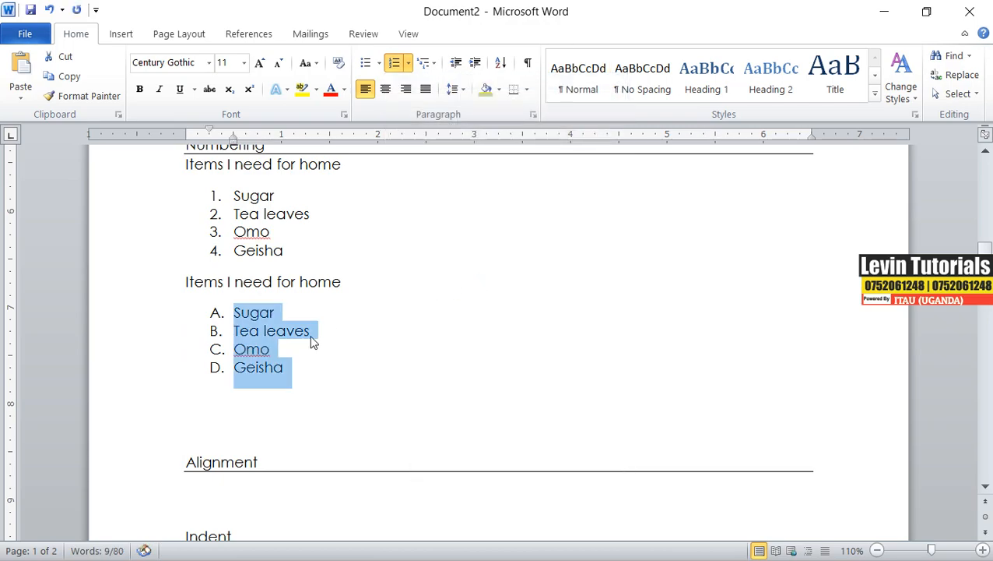
left_click(308, 360)
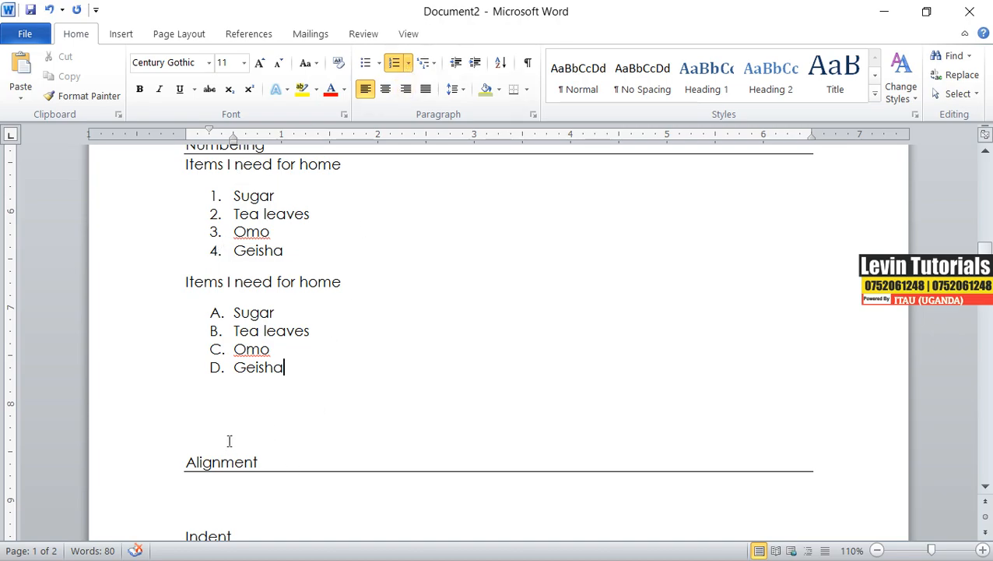
Remove the blank lines between the lettered list and the Alignment heading.
left_click(222, 408)
key("Delete")
key("Delete")
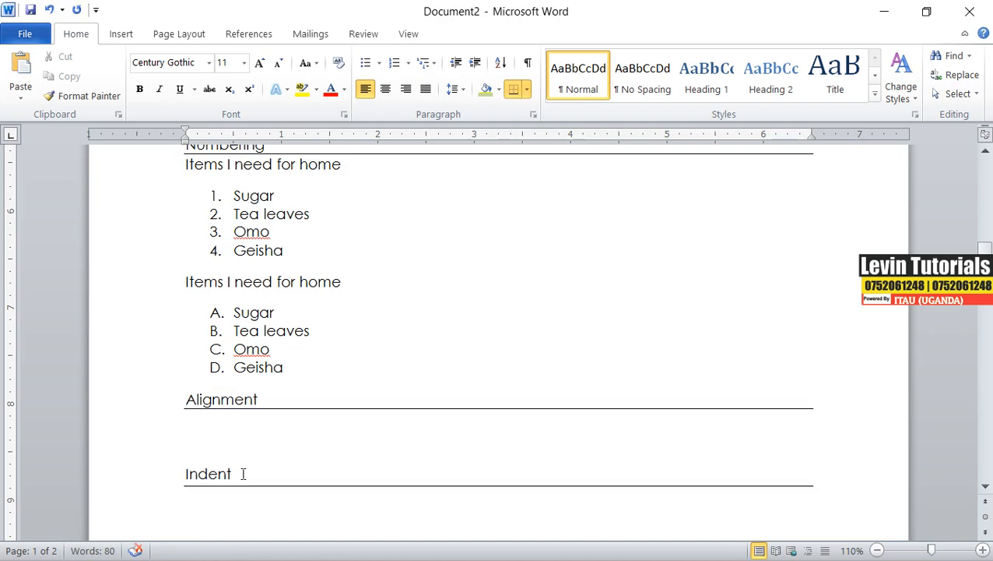
left_click(237, 428)
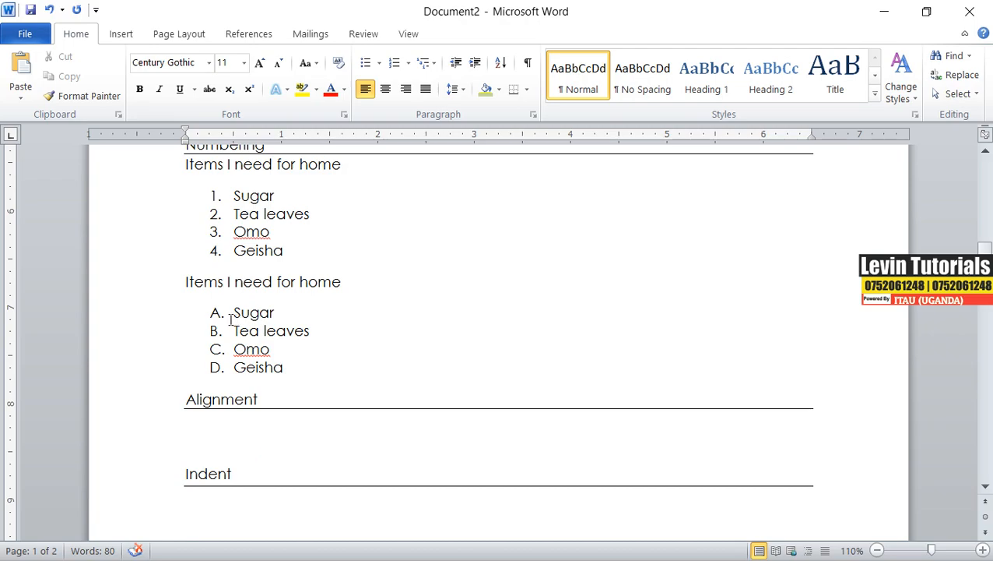
Make the second 'Items I need for home' heading bold and underlined.
left_click_drag(184, 281, 366, 280)
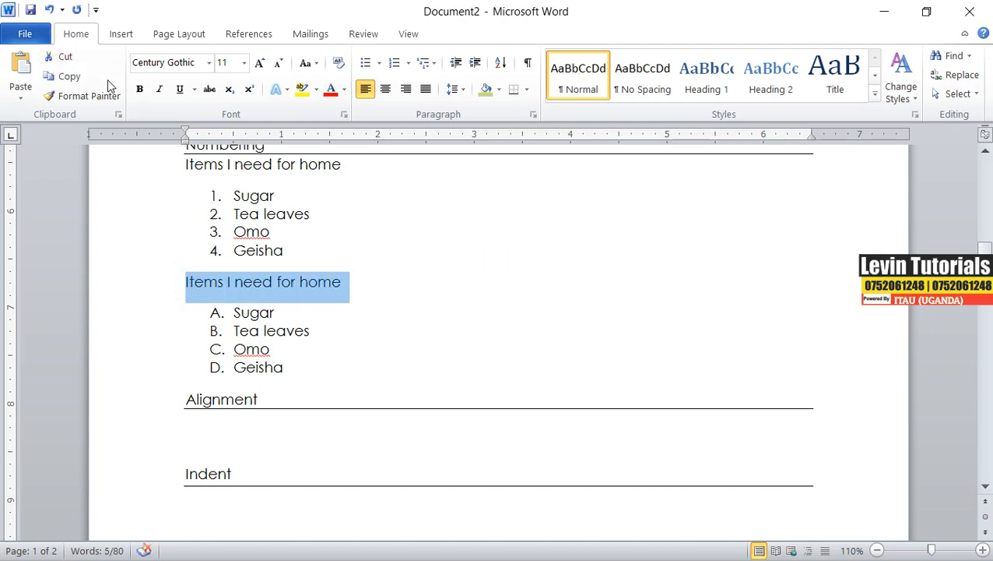
left_click(140, 89)
left_click(179, 89)
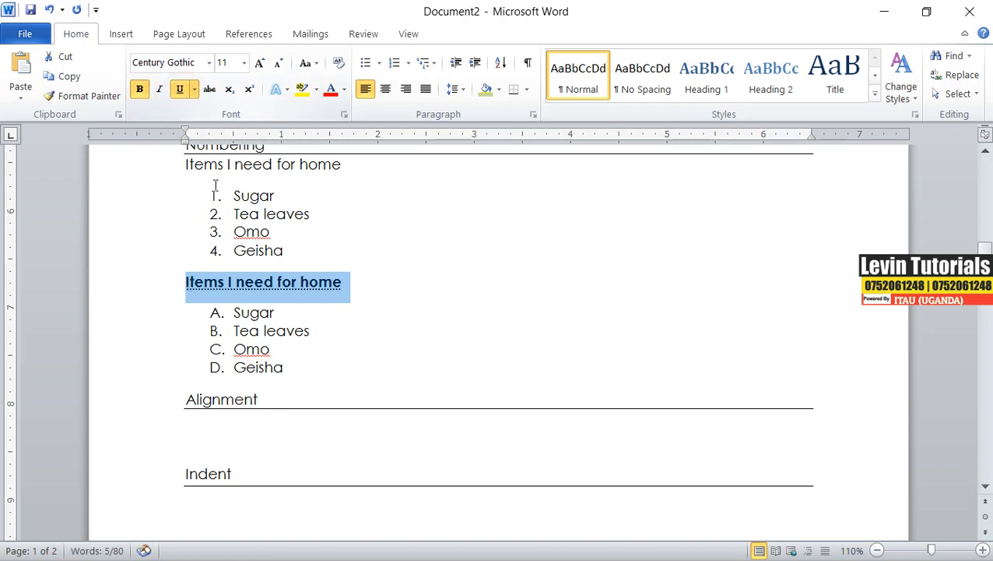
left_click(371, 230)
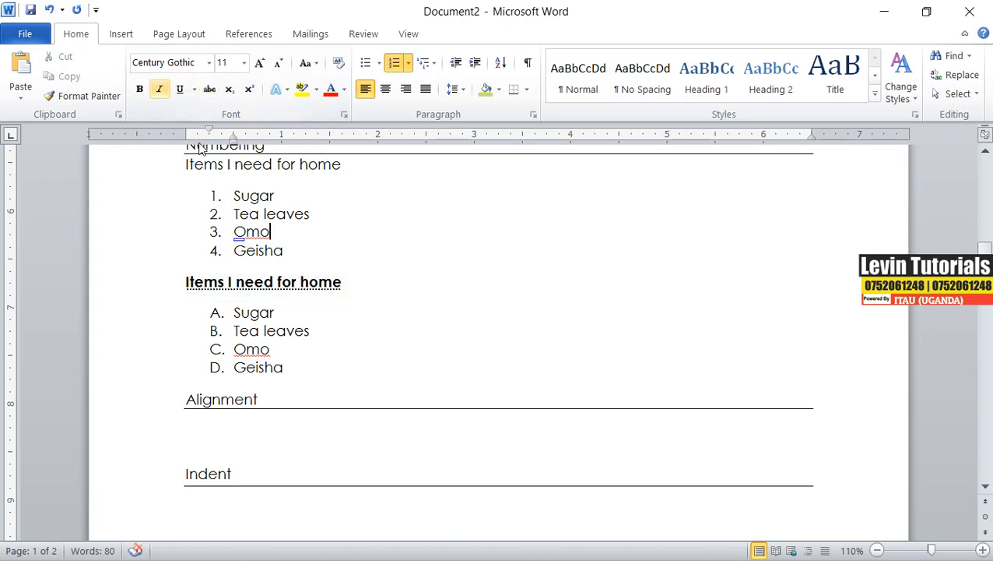
Change the second heading's underline to a single solid line.
left_click_drag(346, 285, 173, 285)
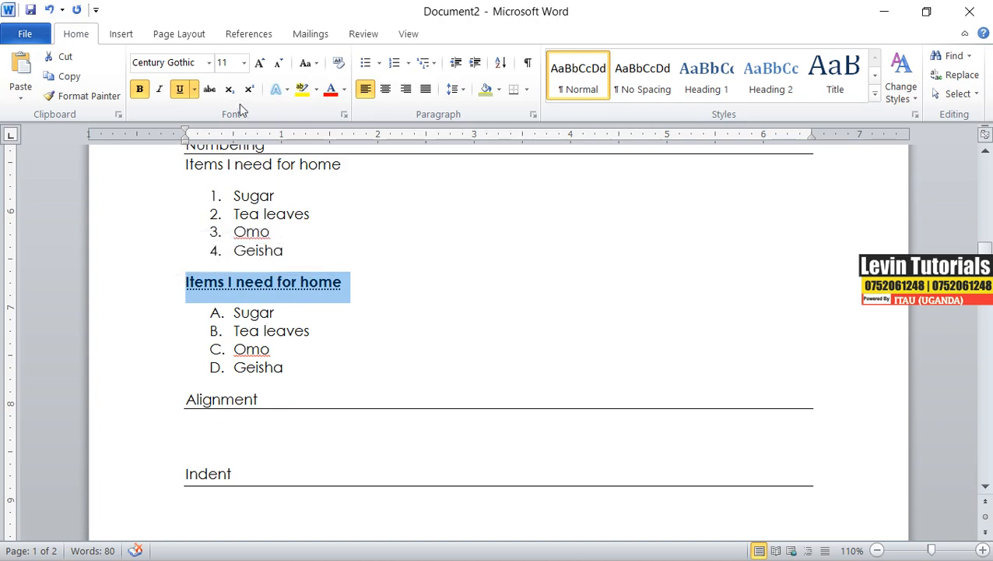
left_click(194, 89)
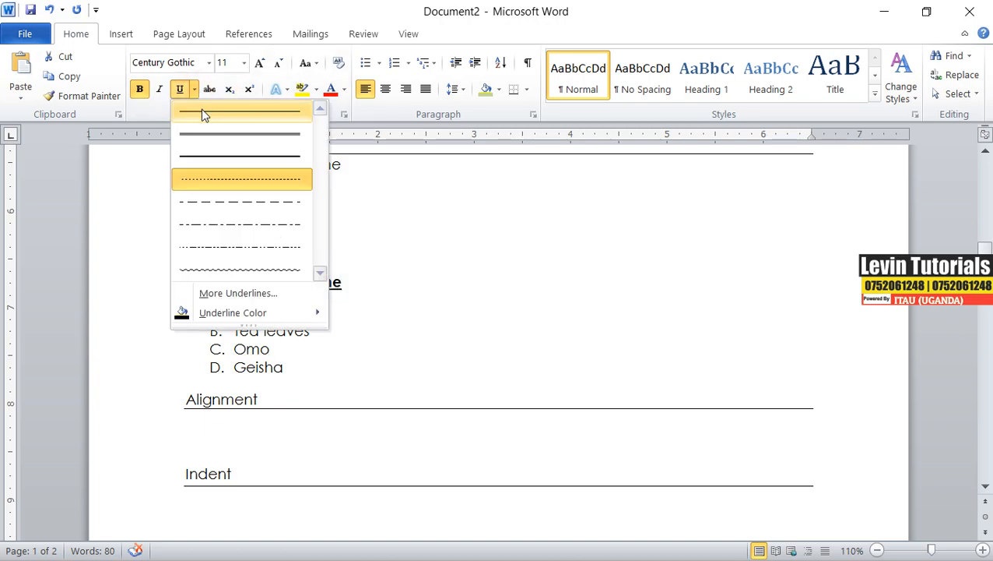
left_click(200, 111)
left_click(393, 304)
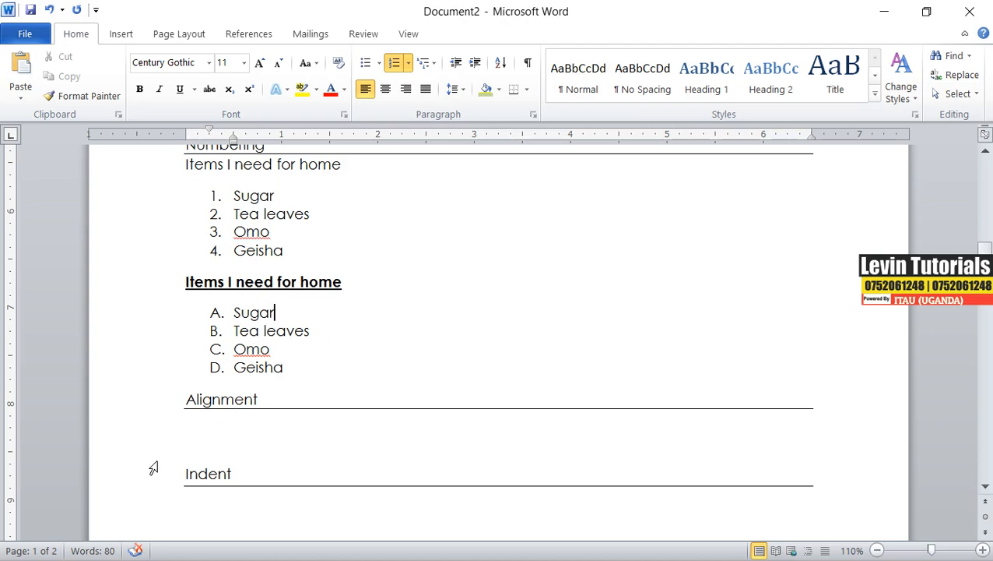
left_click(197, 433)
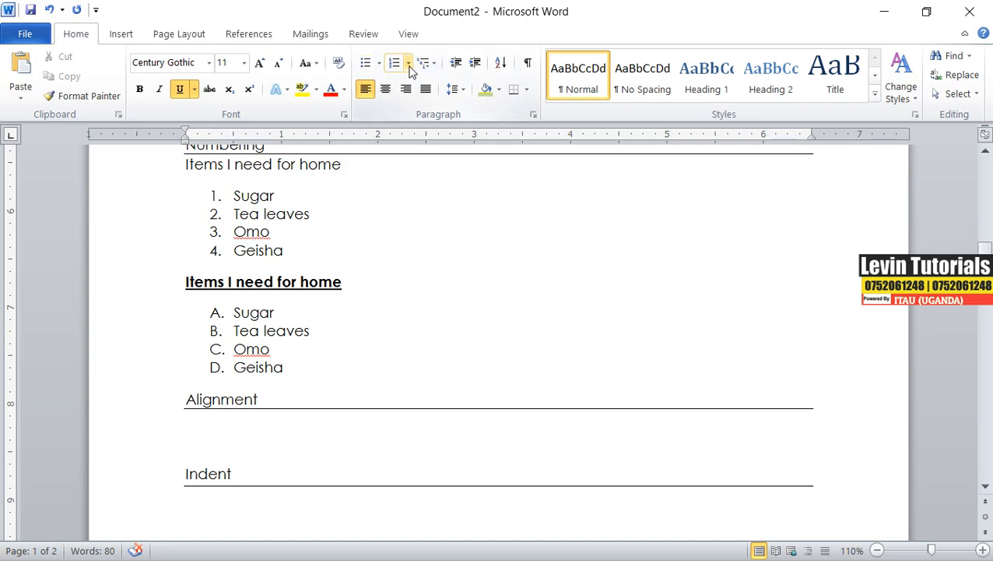
Set the lettered list's numbering value to start at G.
left_click_drag(292, 374, 221, 312)
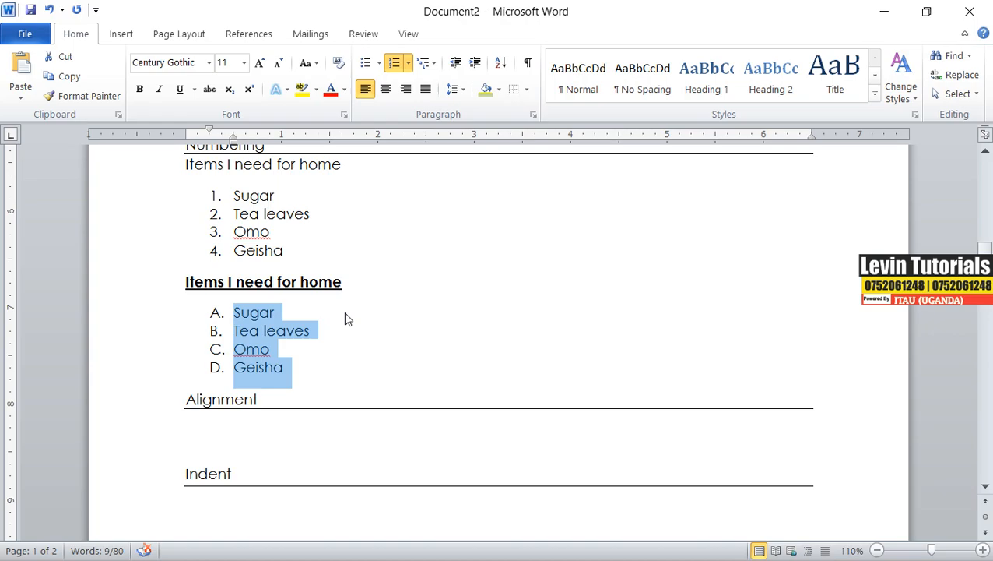
left_click(409, 63)
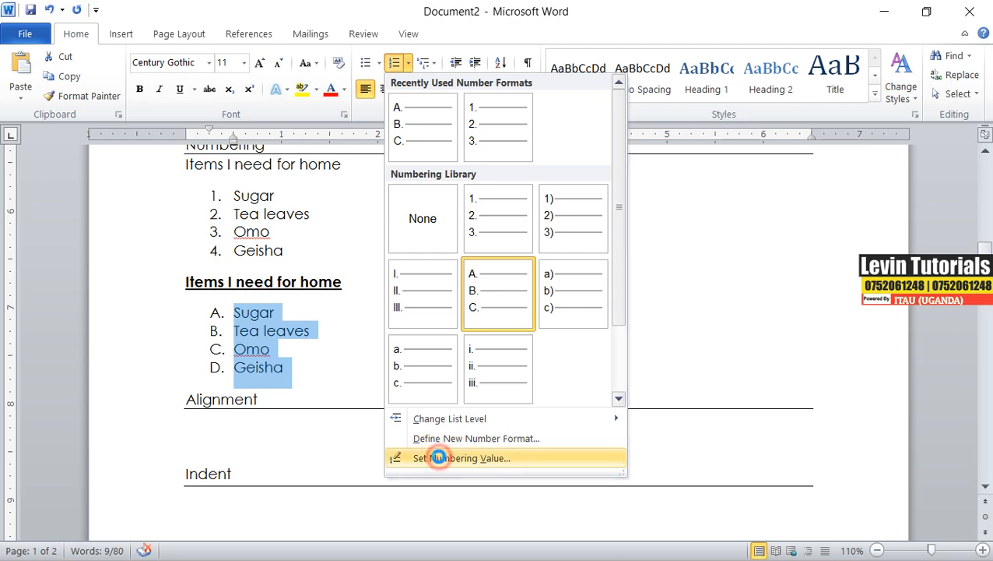
left_click(439, 458)
left_click_drag(429, 295, 413, 295)
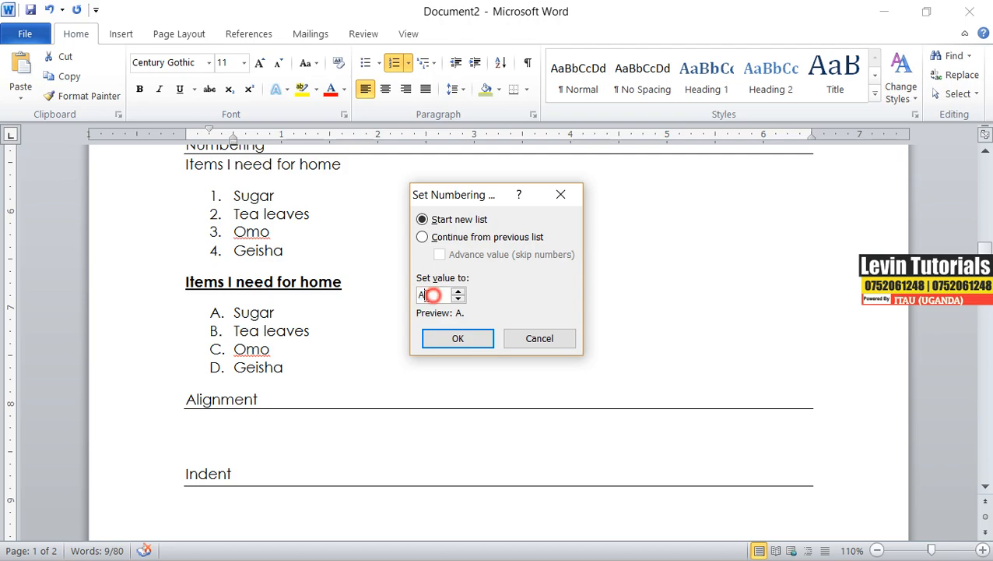
type("g")
left_click(451, 340)
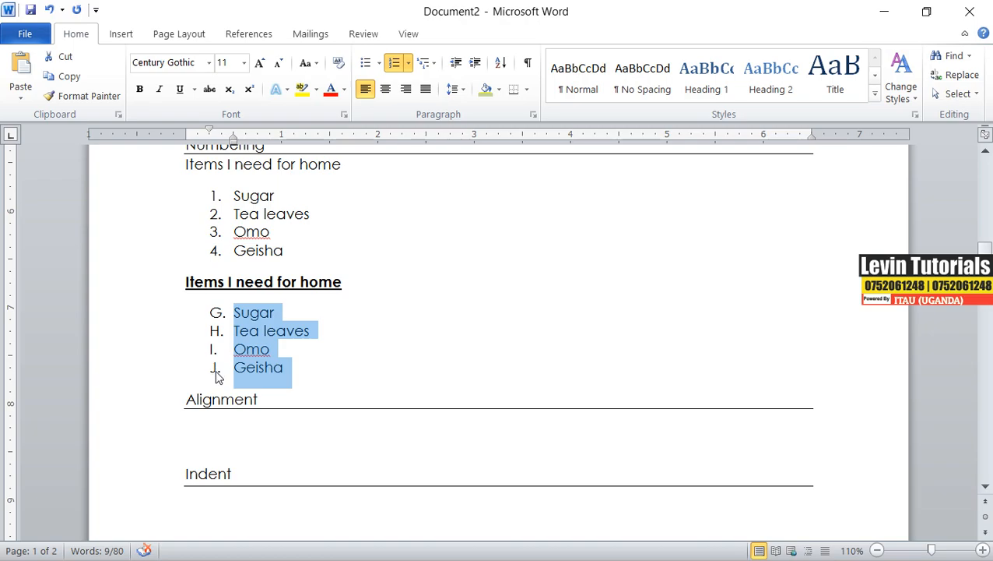
Try to set the lettered list's starting value to 7.
left_click(408, 63)
left_click(434, 459)
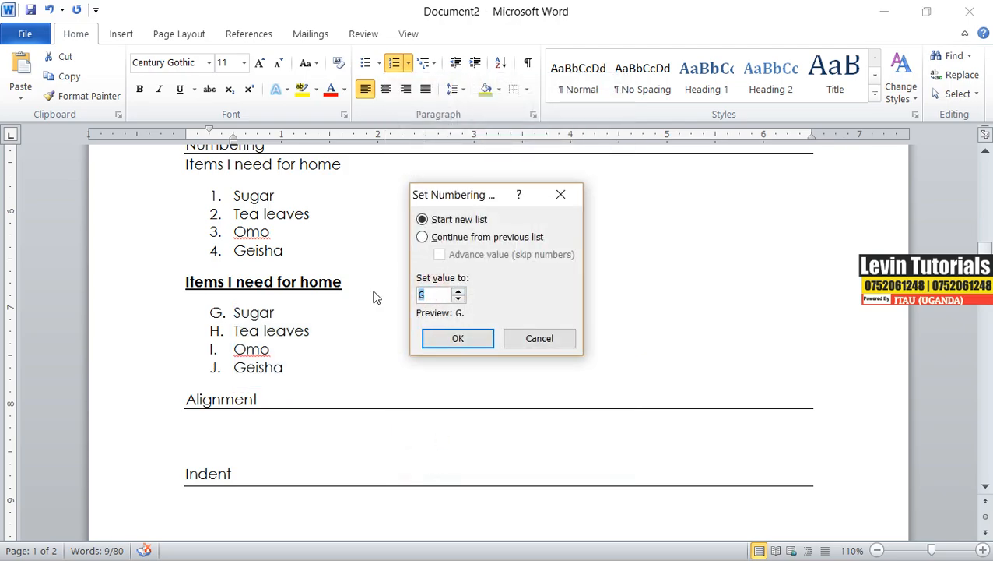
type("7")
left_click(468, 340)
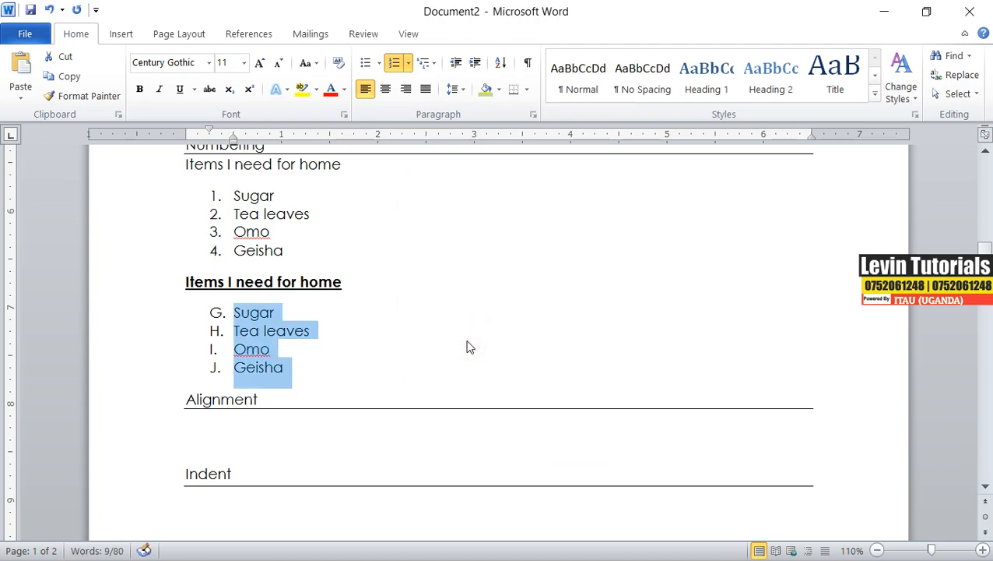
Switch the second list to 1. 2. 3. numbering.
left_click(409, 64)
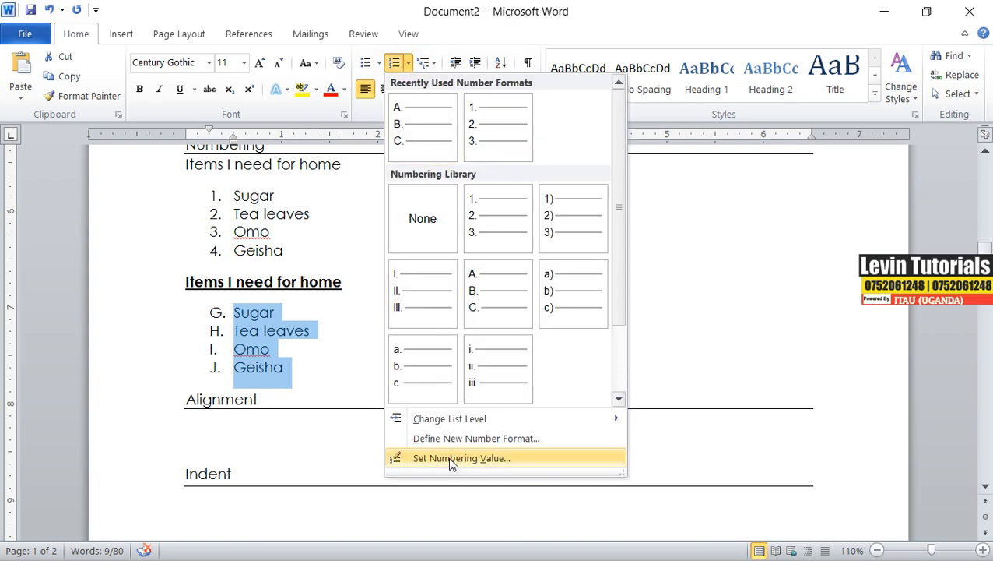
left_click(496, 130)
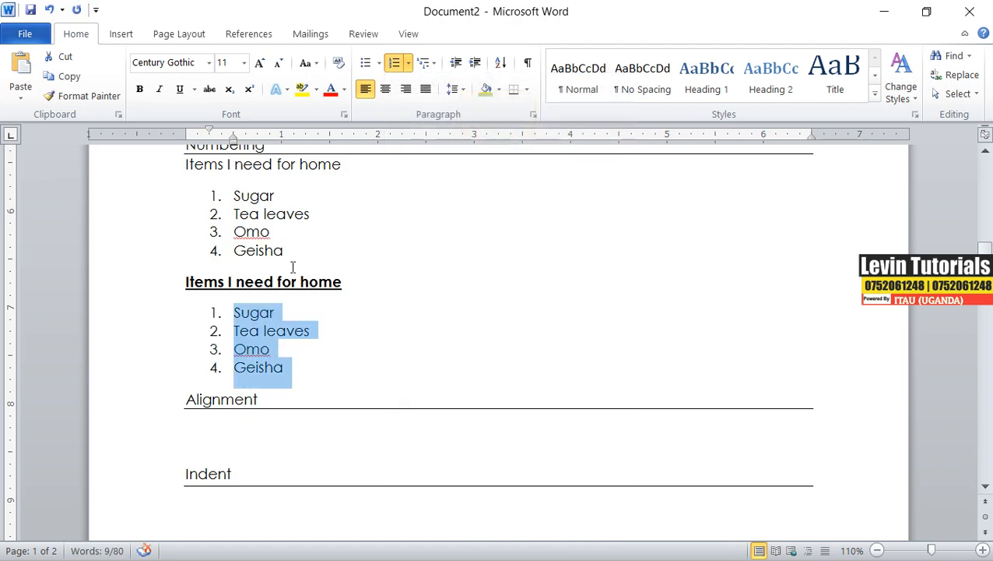
left_click(454, 89)
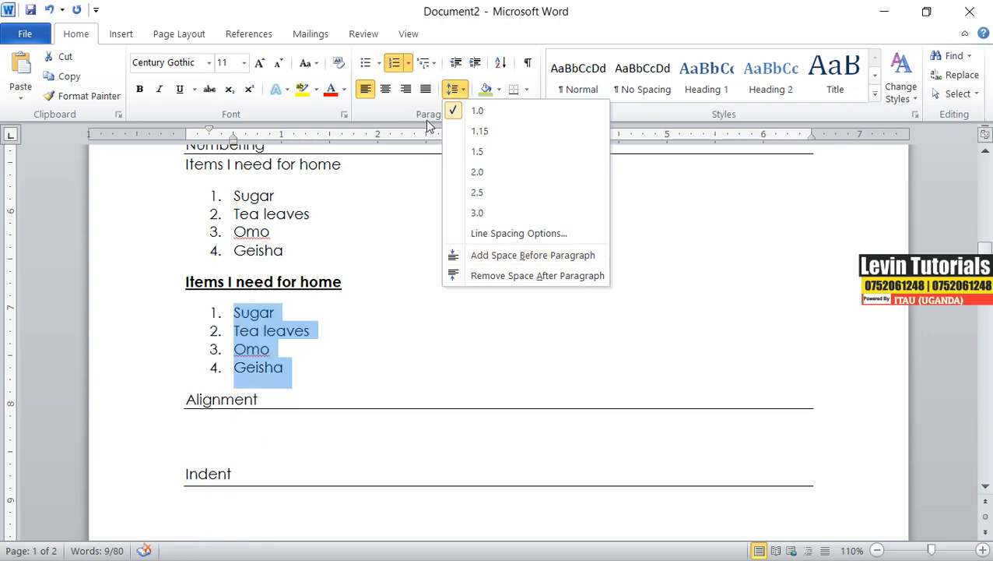
Set the second numbered list to start at 7.
left_click(408, 63)
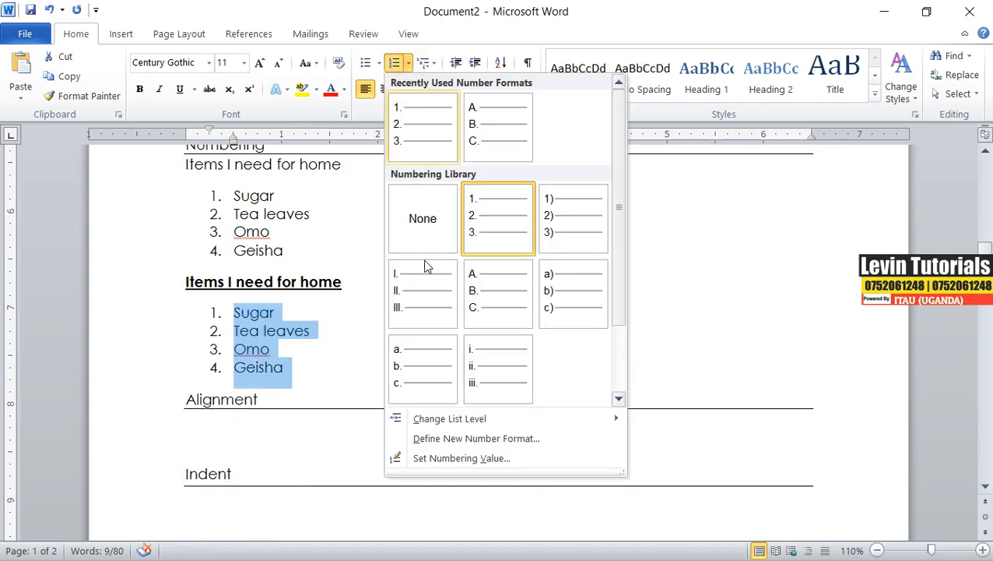
left_click(434, 459)
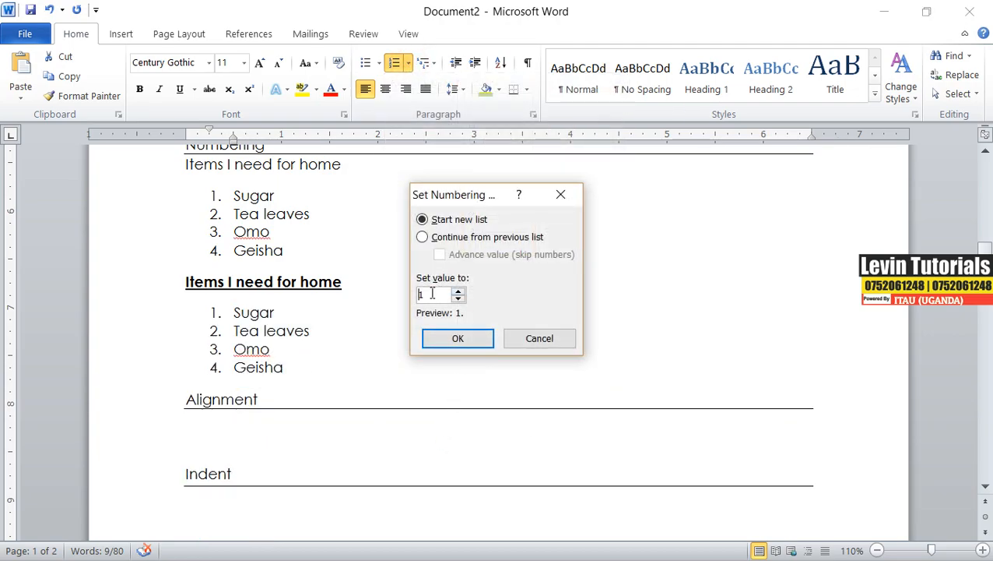
type("7")
left_click(457, 337)
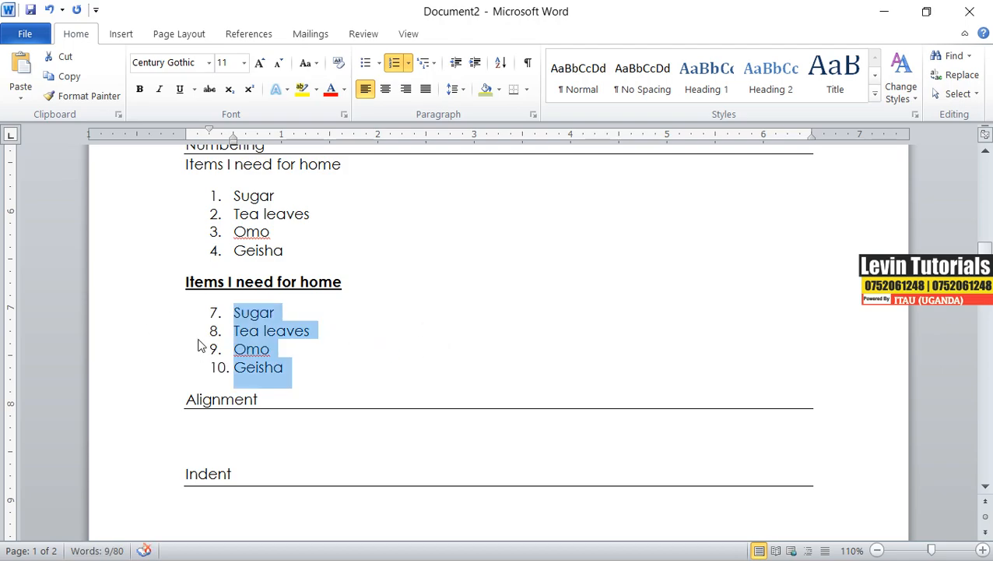
Restart the second numbered list so it starts at 1.
left_click(409, 64)
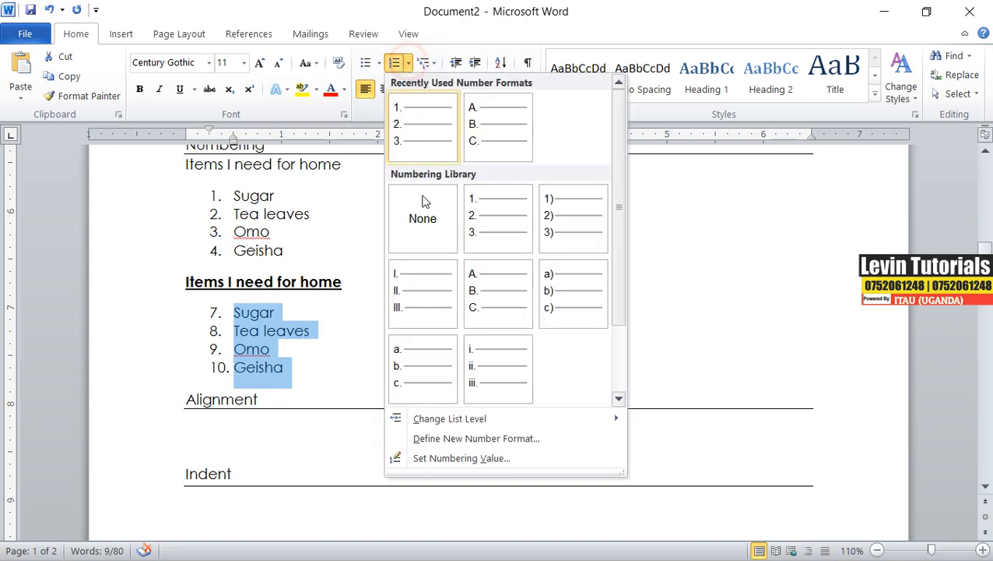
left_click(456, 459)
left_click_drag(442, 295, 413, 295)
type("1")
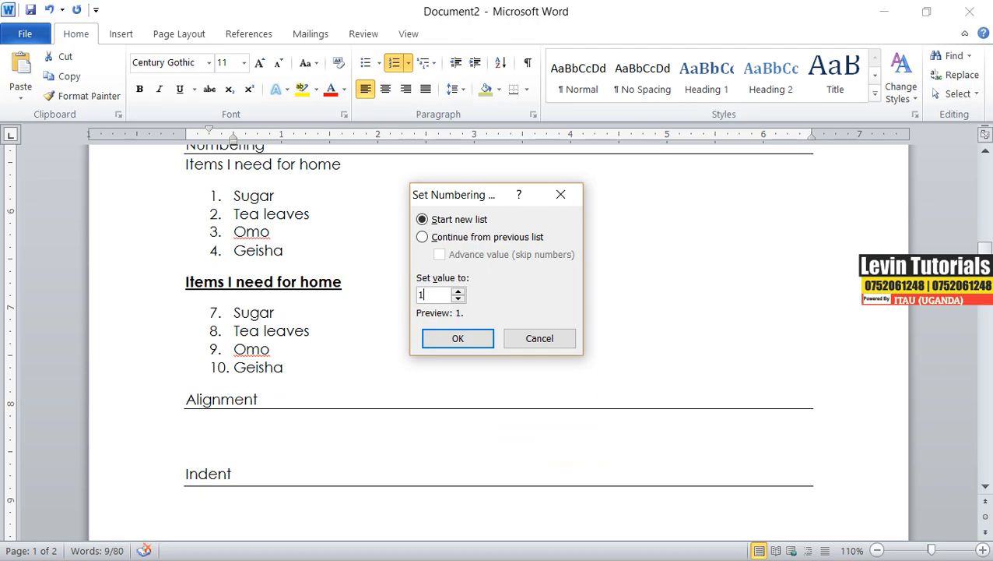
left_click(467, 341)
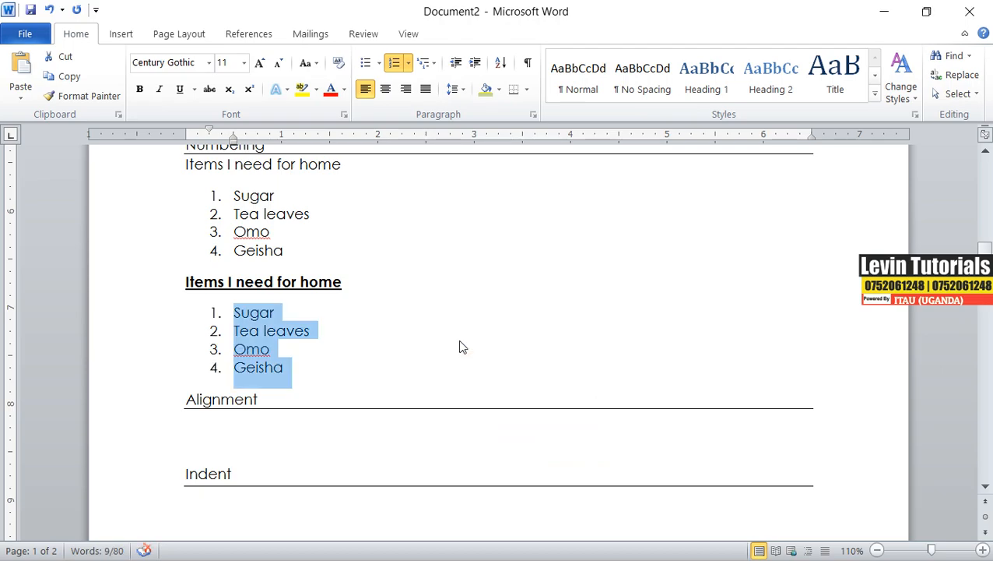
Type Left and Right on separate lines under the Alignment heading.
left_click(206, 435)
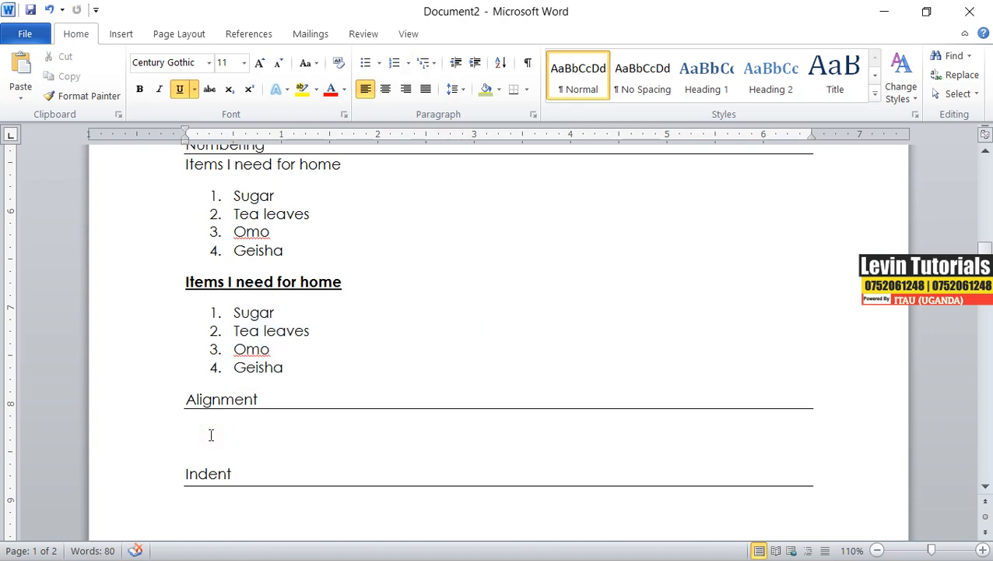
scroll(255, 403, "up", 10)
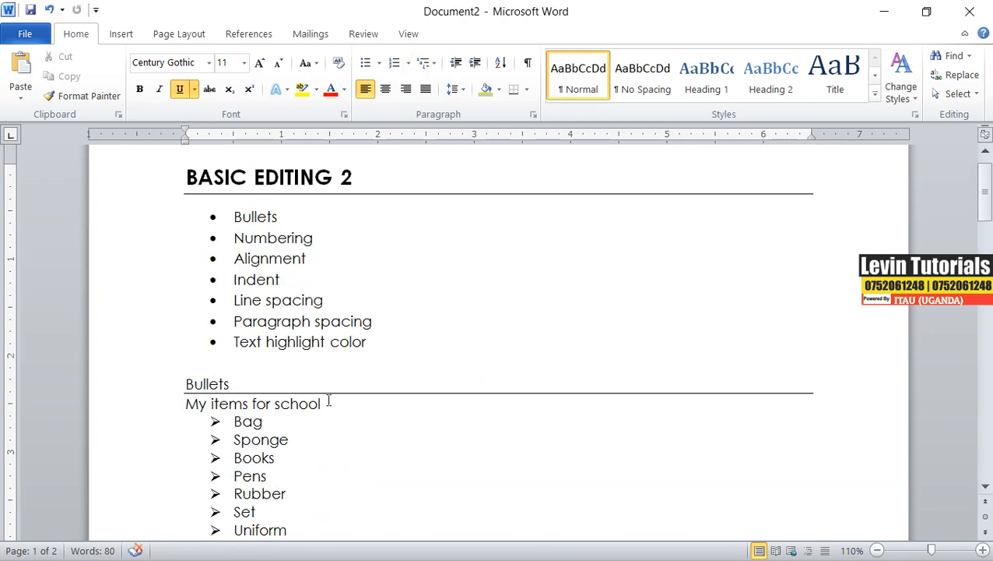
scroll(329, 400, "down", 12)
scroll(328, 400, "up", 3)
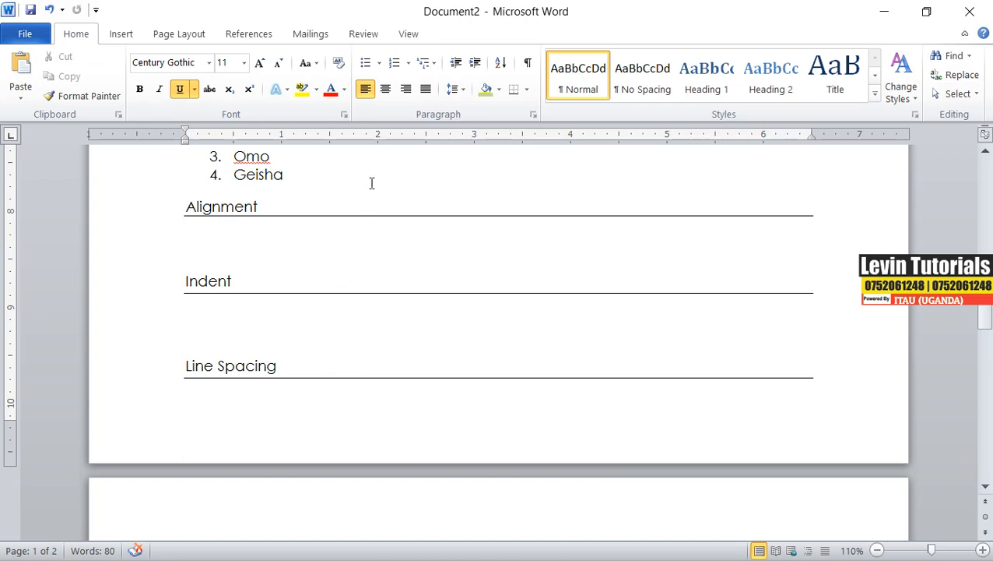
type("left")
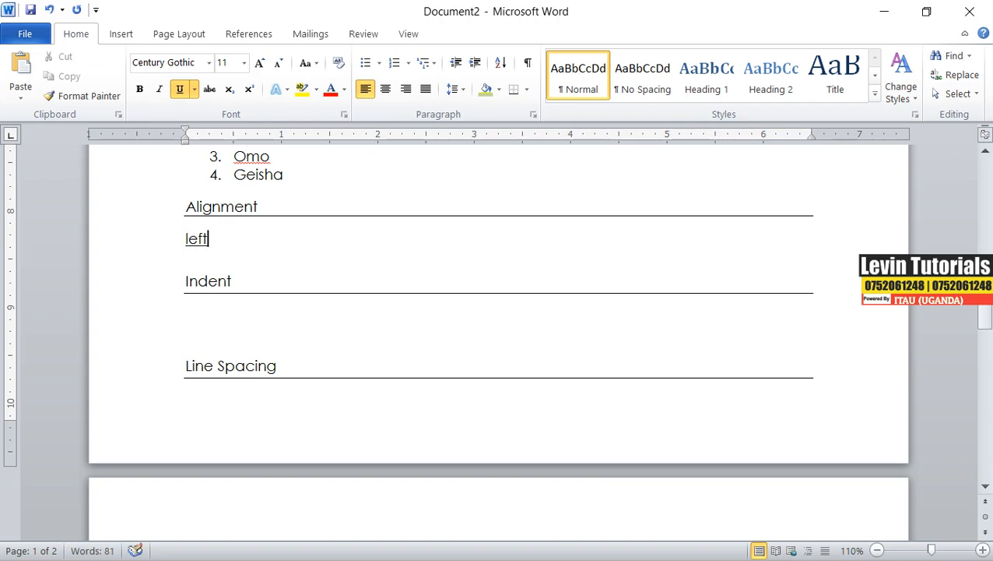
key("Return")
type("ri")
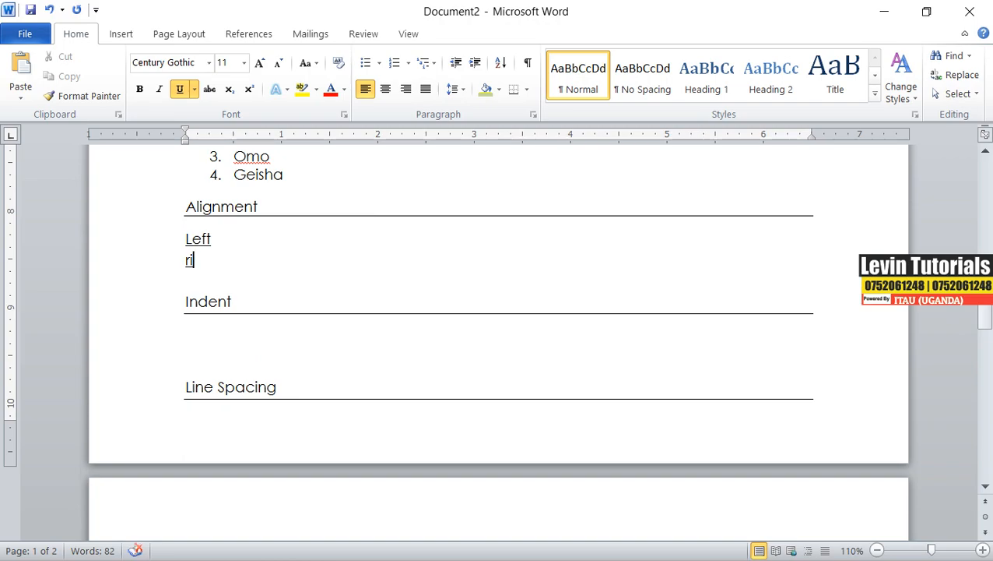
type("ght")
key("Return")
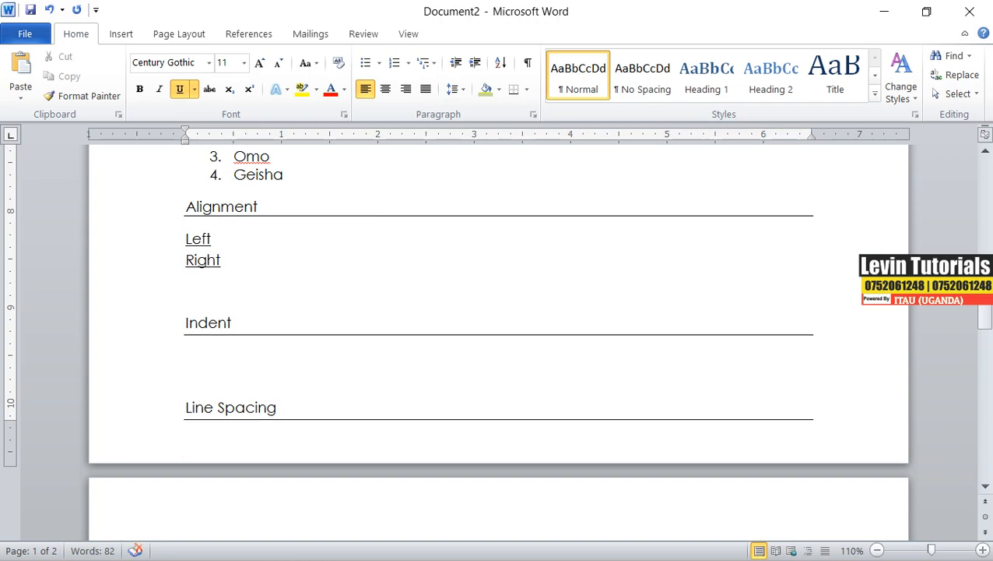
Add Center and Justified lines below Right under the Alignment heading.
type("center")
key("Return")
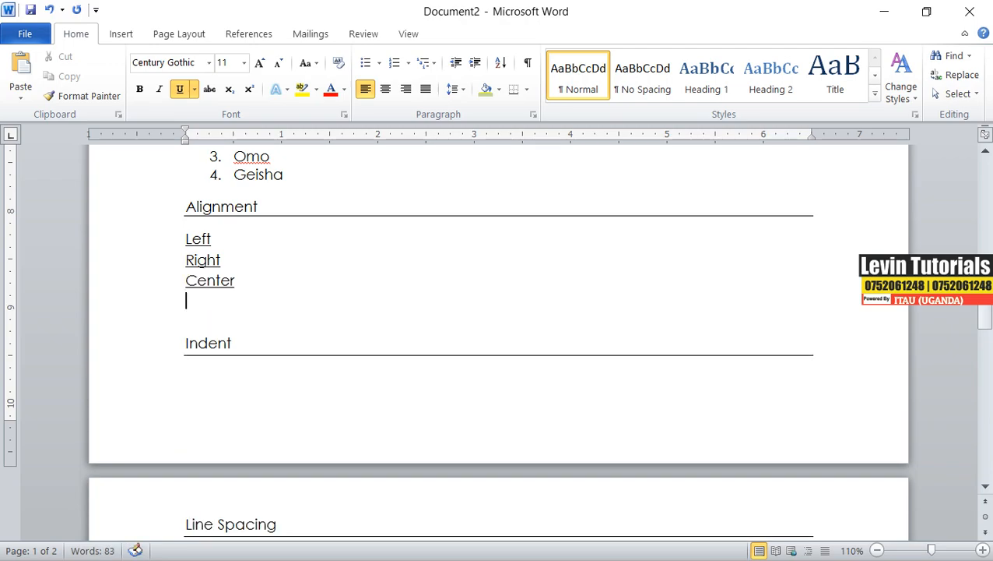
type("justif")
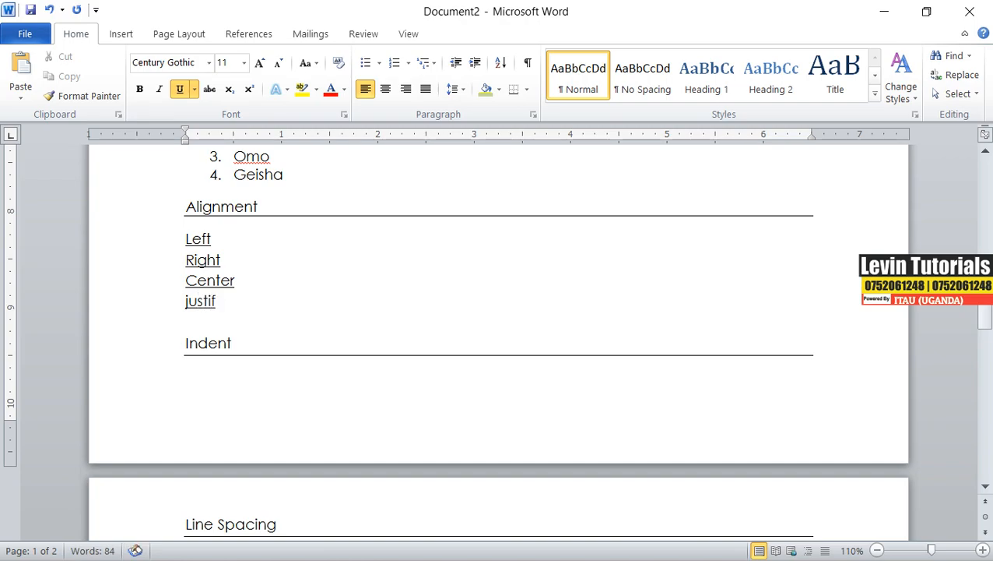
type("ied")
left_click(265, 298)
key("Return")
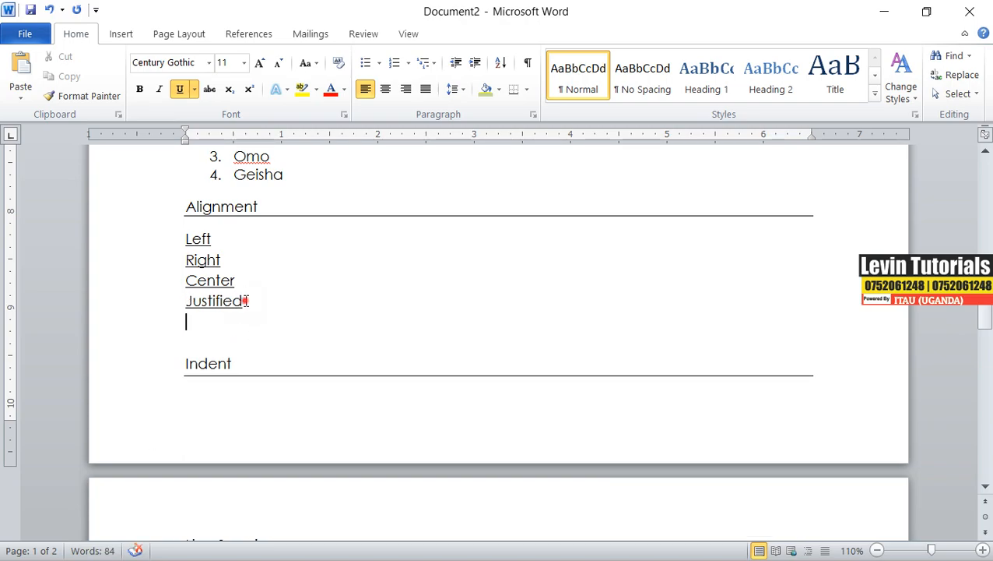
Remove the underline from the four alignment lines and format them as a bulleted list.
left_click_drag(247, 301, 180, 235)
left_click(180, 89)
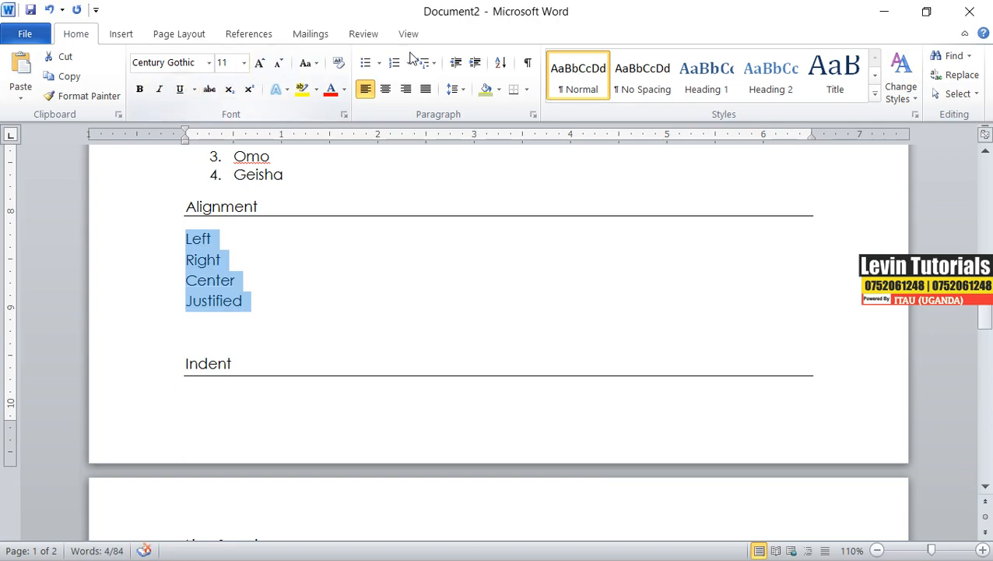
left_click(365, 62)
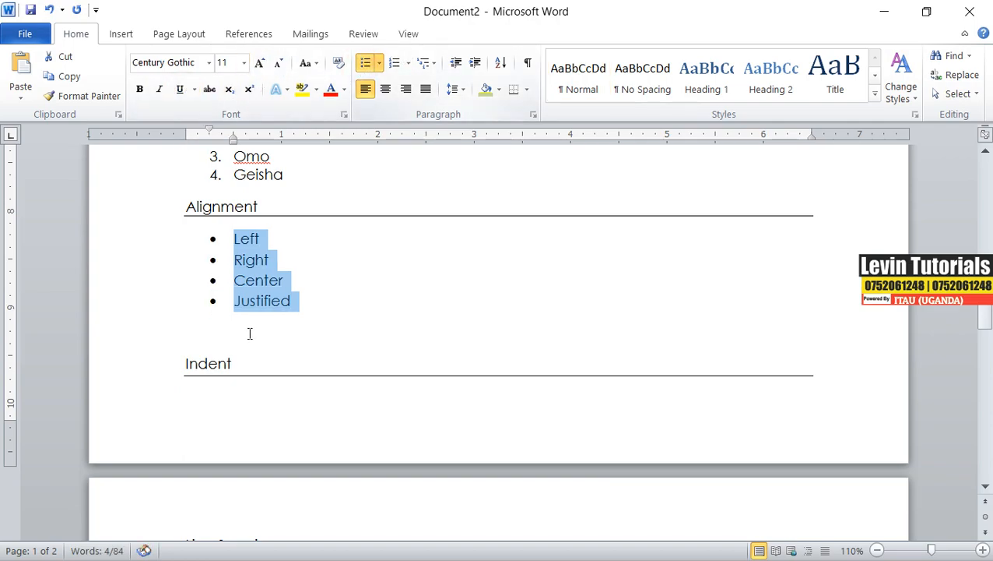
left_click(262, 240)
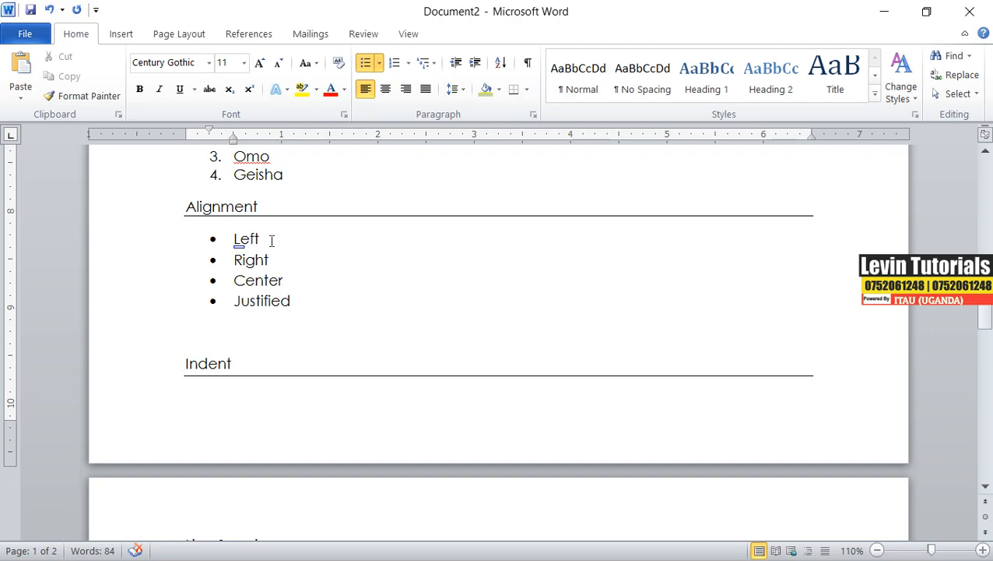
left_click_drag(257, 206, 194, 213)
right_click(196, 213)
left_click(255, 239)
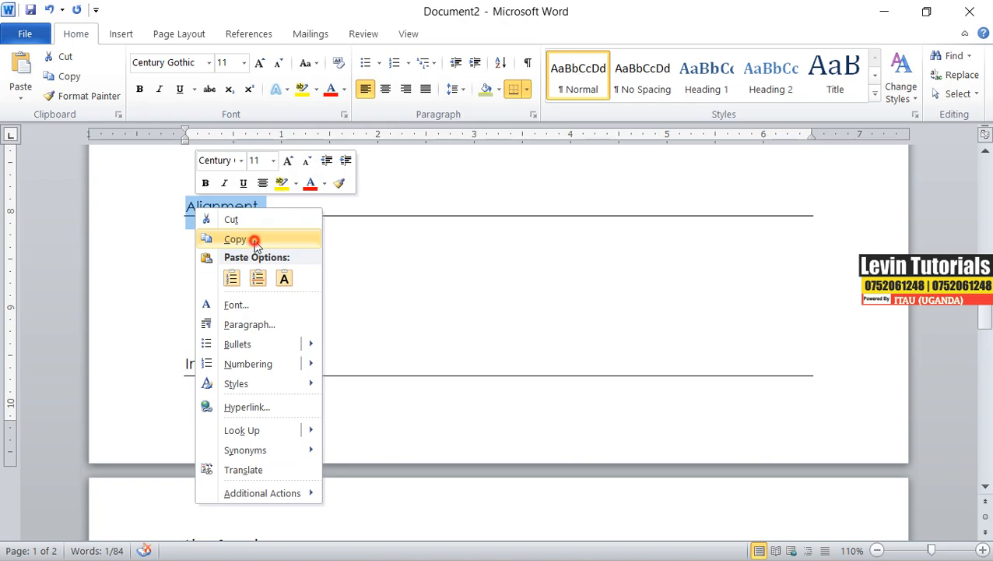
left_click(279, 243)
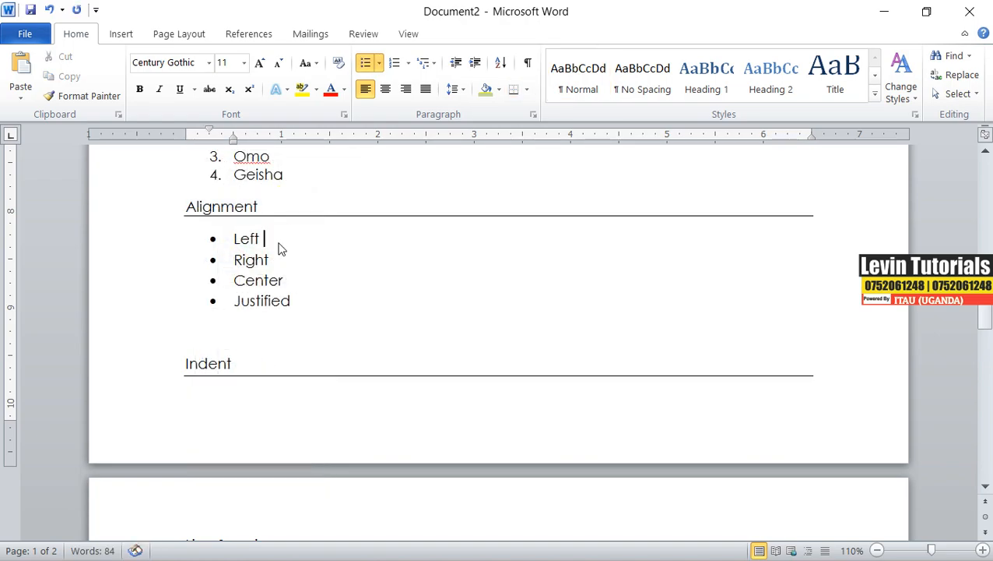
key("ctrl+v")
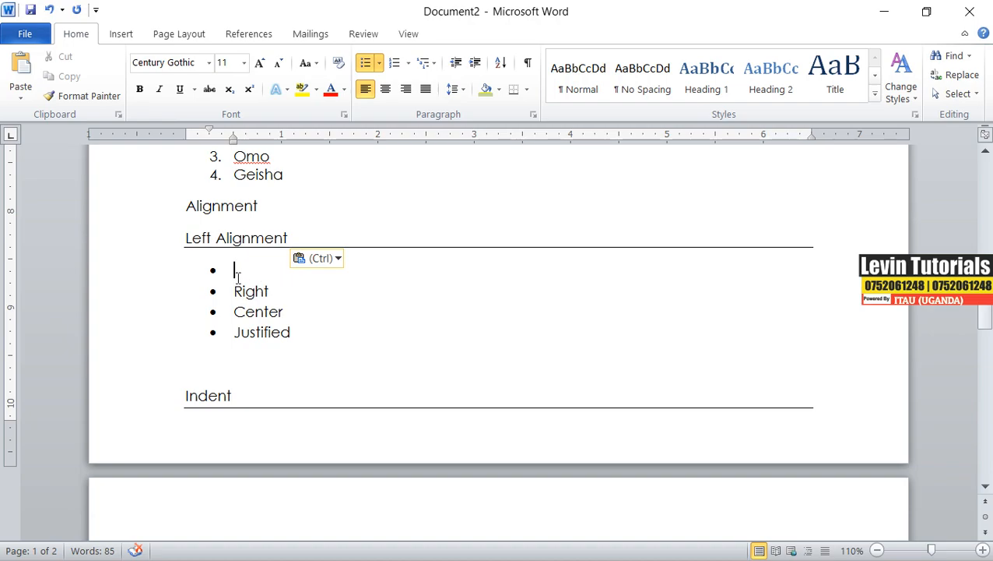
key("ctrl+z")
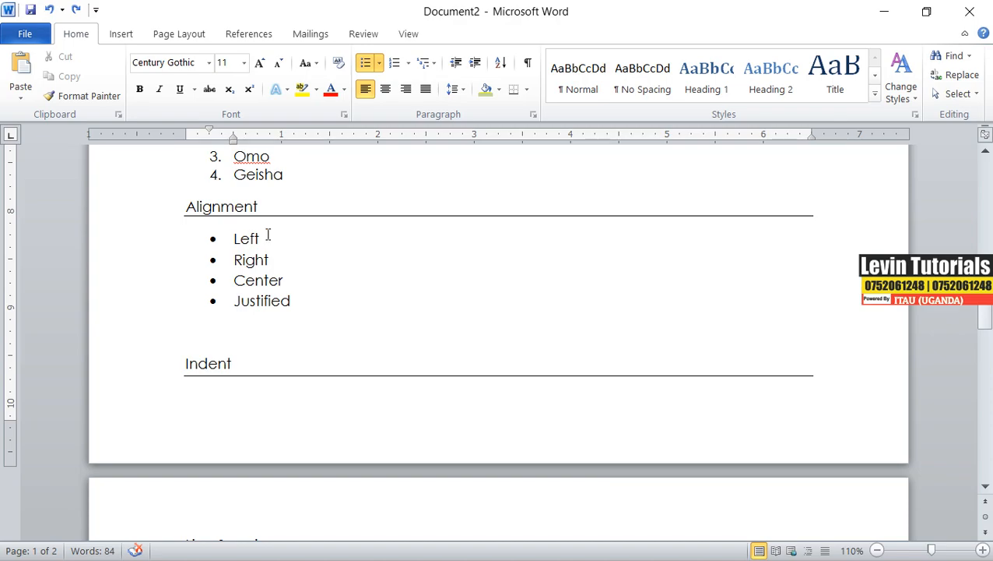
Append the word Alignment to the Left item and copy that word.
type("Alignment")
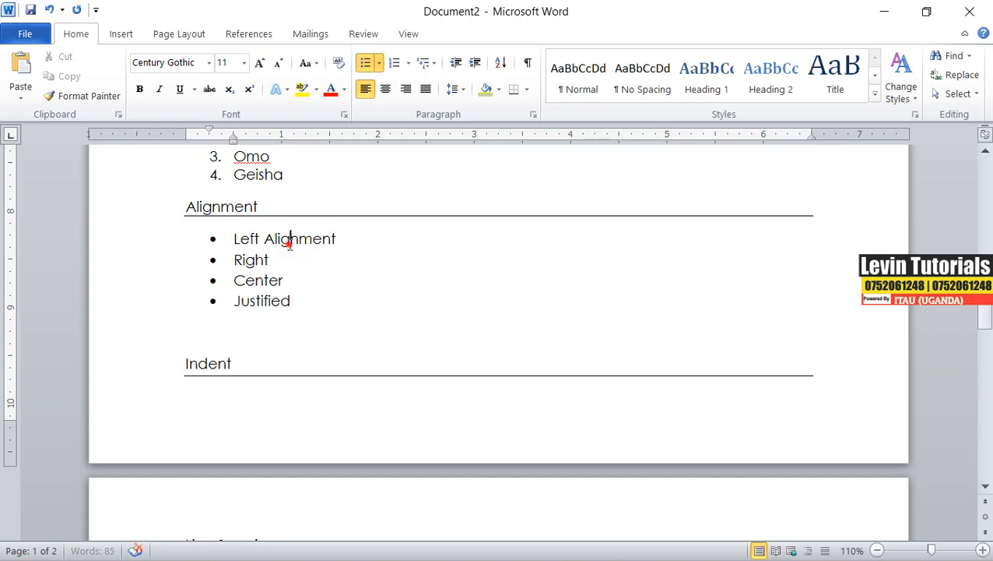
left_click_drag(288, 238, 264, 238)
right_click(277, 239)
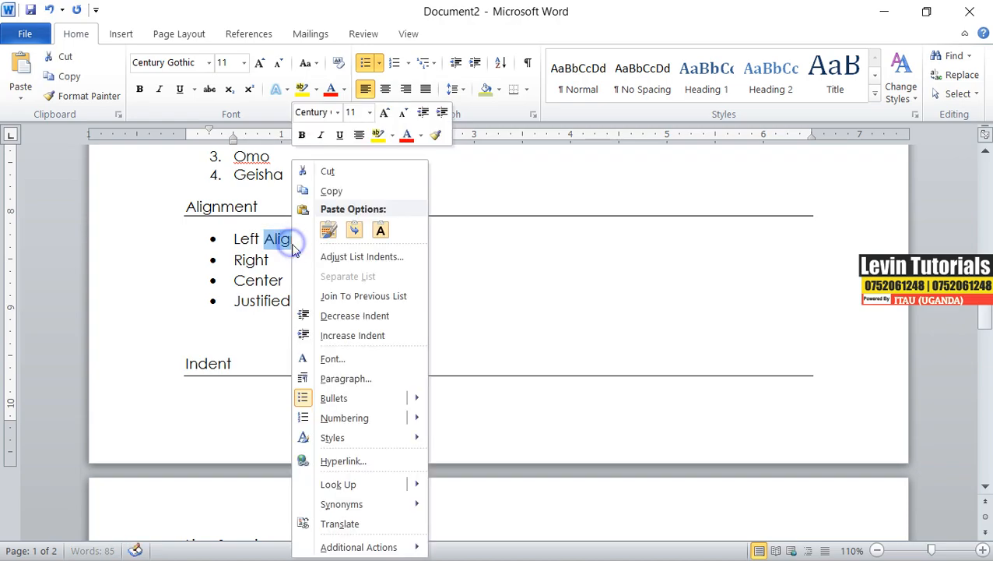
left_click(331, 193)
Paste Alignment after the Right, Center and Justified bullet items.
left_click(287, 259)
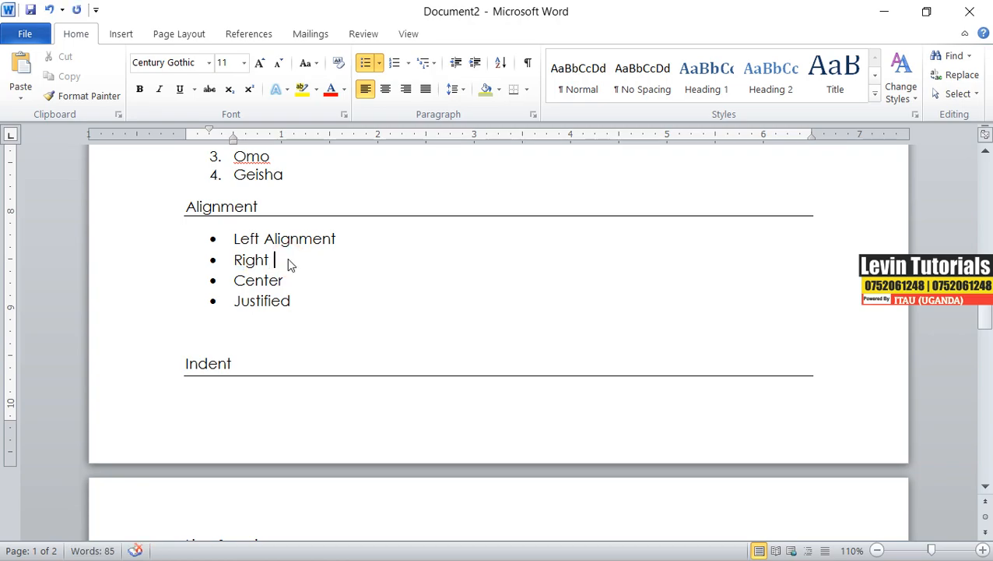
key("ctrl+v")
left_click(299, 276)
key("ctrl+v")
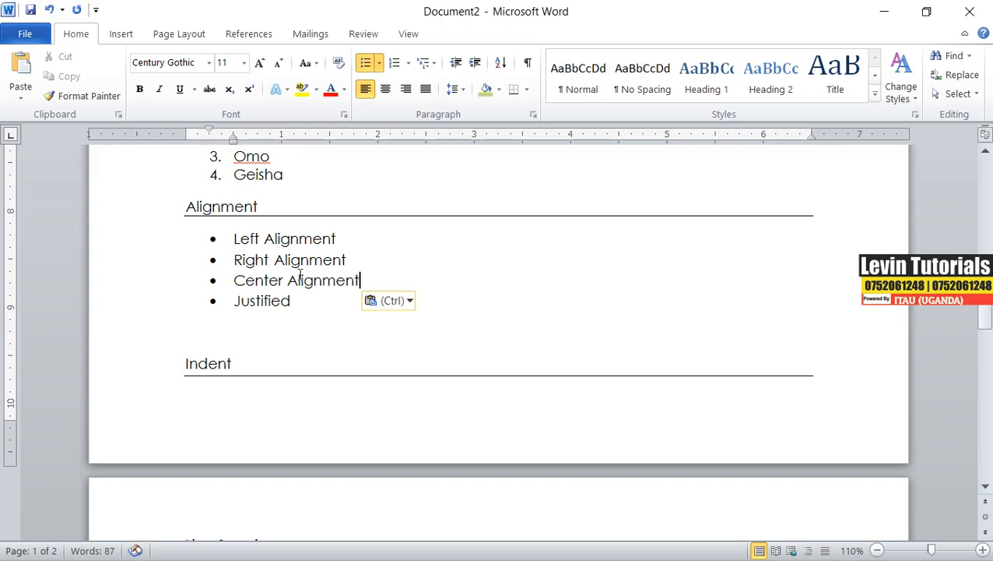
left_click(298, 302)
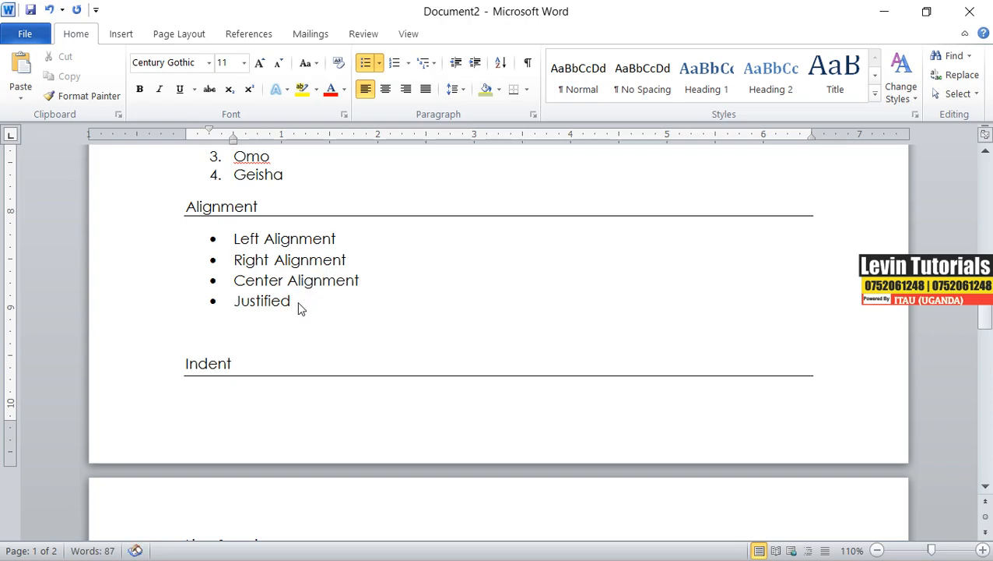
key("ctrl+v")
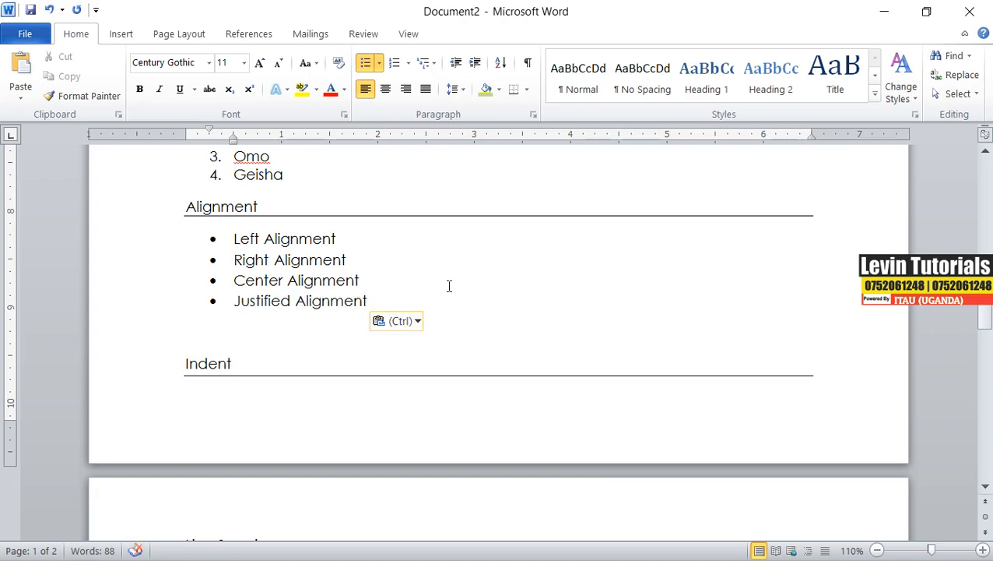
Insert blank lines below the bulleted alignment list.
left_click(217, 337)
left_click(191, 333)
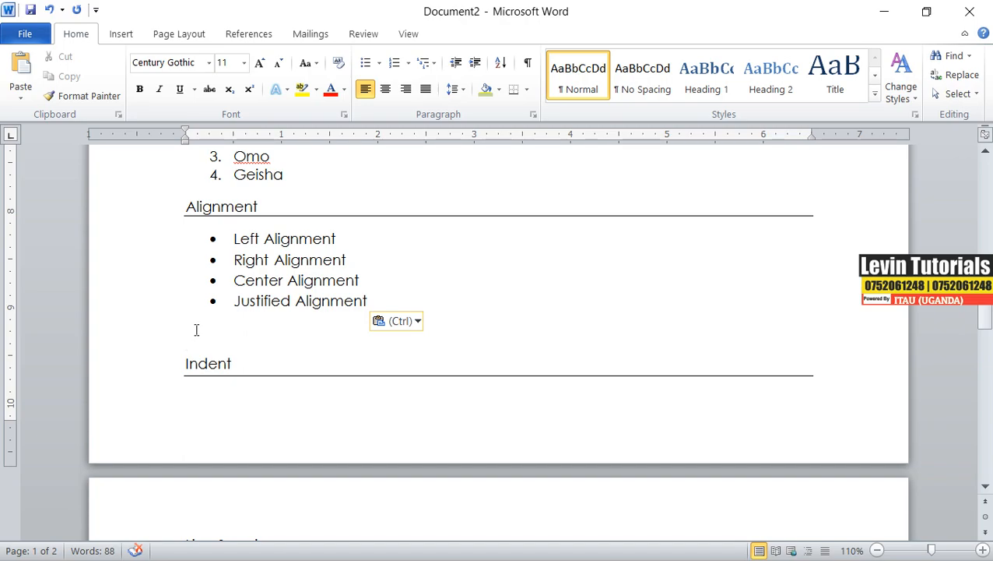
key("Return")
key("Return")
key("Return")
key("Return")
Type the sample text wertyuuiioo on a blank line below the alignment list.
left_click(204, 310)
left_click(195, 293)
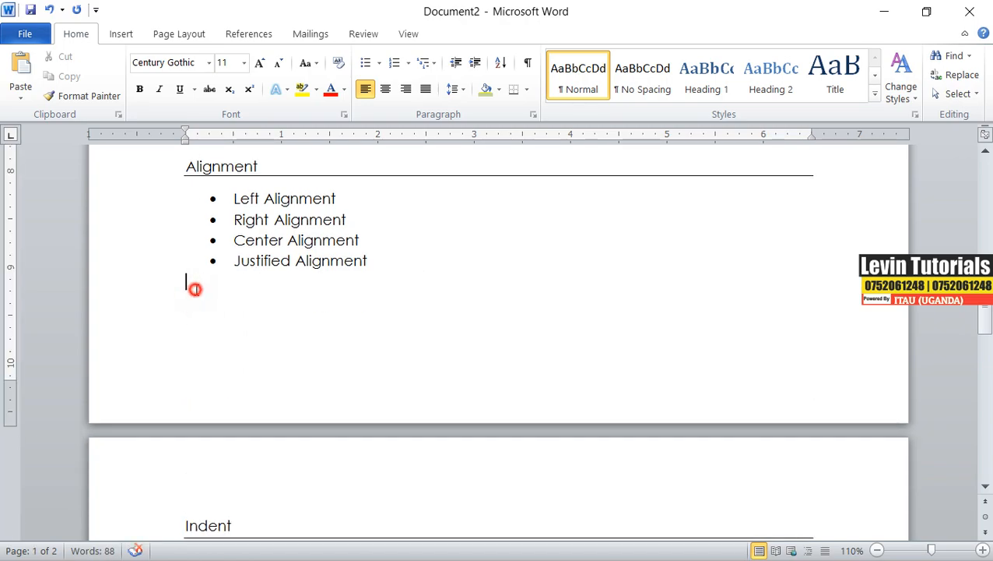
left_click(193, 303)
left_click(185, 299)
left_click(188, 302)
type("wertyuuiioo")
Center the sample text, then return it to left alignment.
left_click_drag(184, 303, 299, 301)
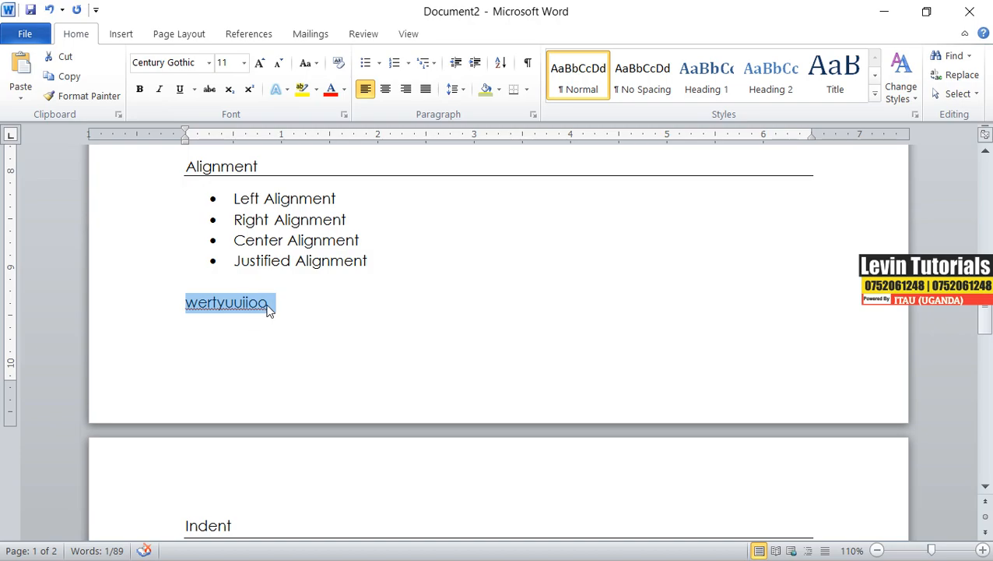
left_click(385, 91)
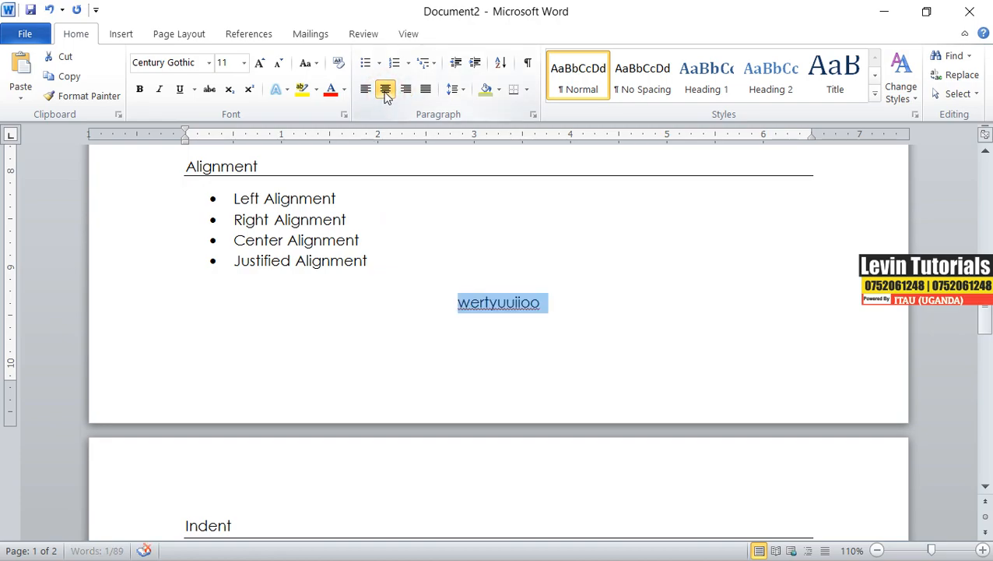
left_click(362, 91)
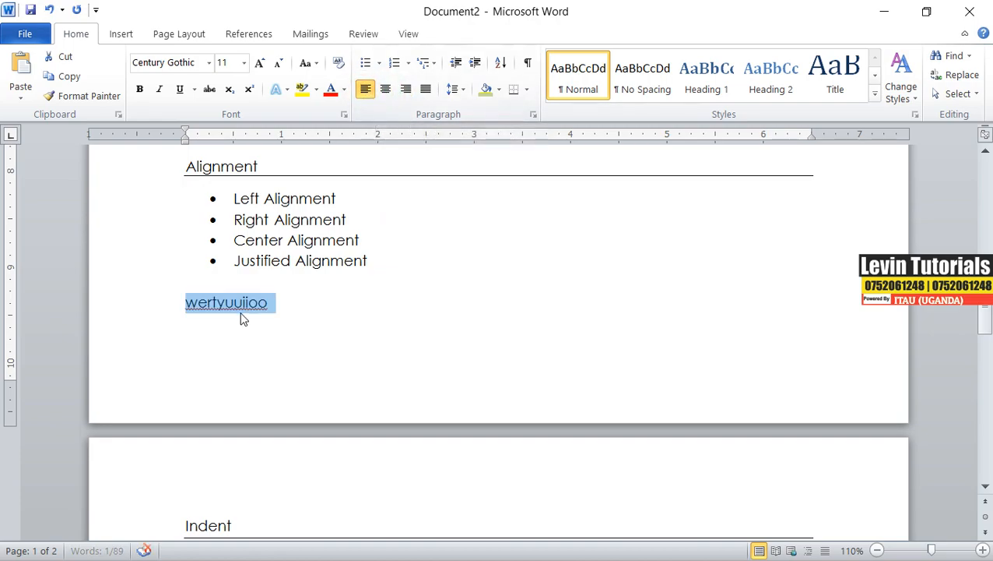
Start a new paragraph below the sample text and make it center-aligned.
left_click(276, 305)
left_click(272, 303)
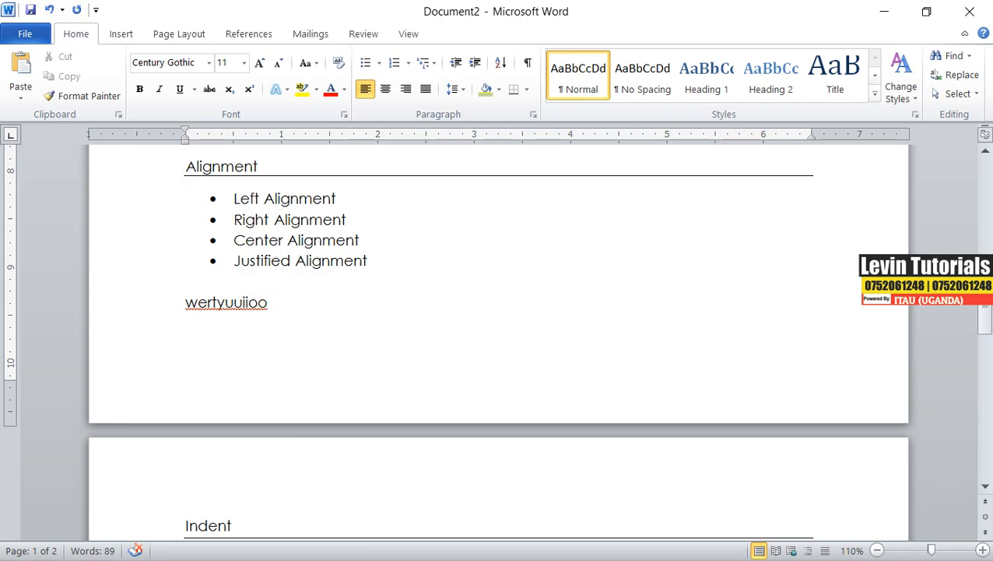
key("Return")
left_click(389, 90)
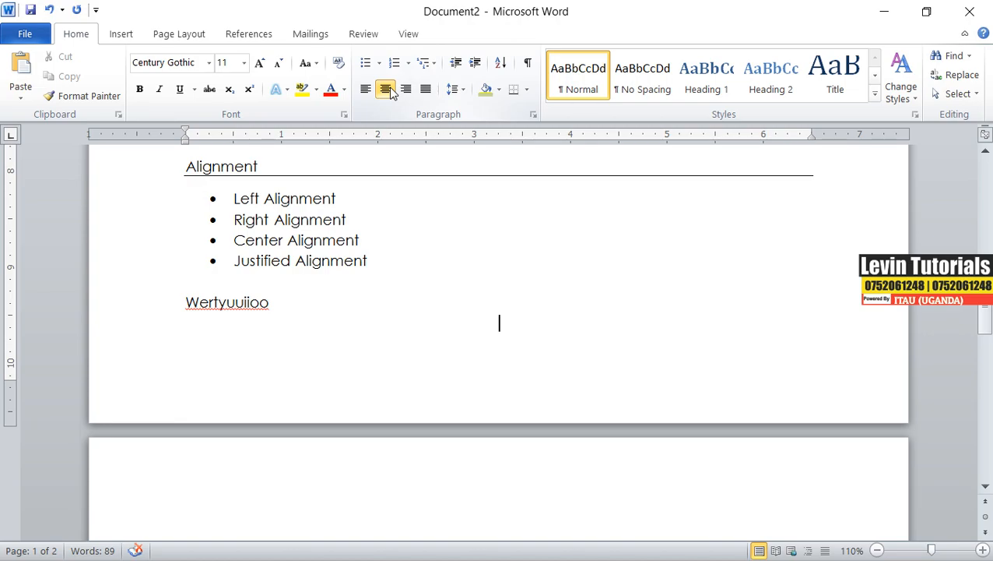
Type three centered sample lines: Tytytytty, Yuyuyuuyu and Uyyutyuyuyuyuyu.
type("tytytytty")
key("Return")
type("yuyuyuuyuyu")
key("Return")
type("tyuyuyuyuyu")
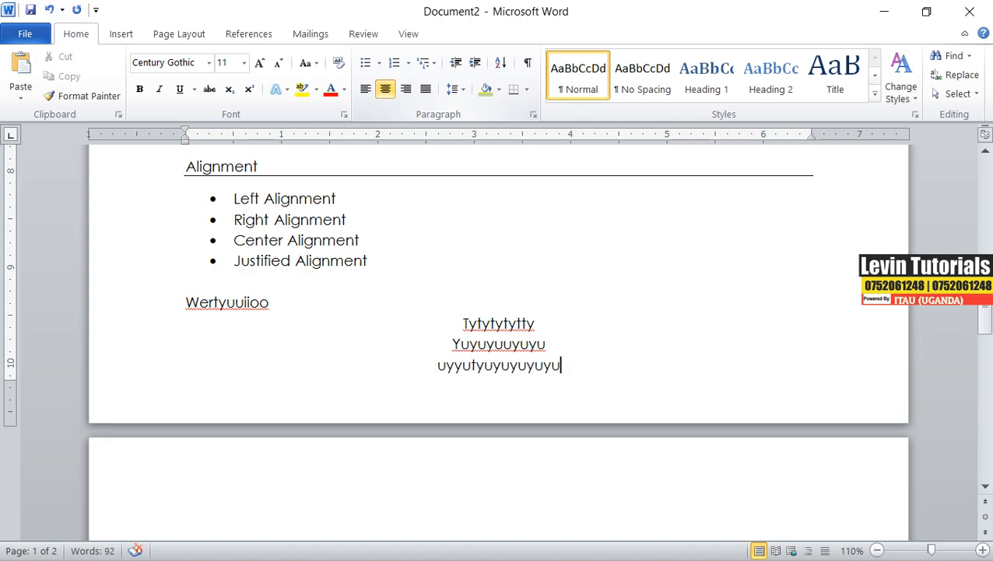
Insert a page break after the centered lines and switch to right alignment.
key("ctrl+Return")
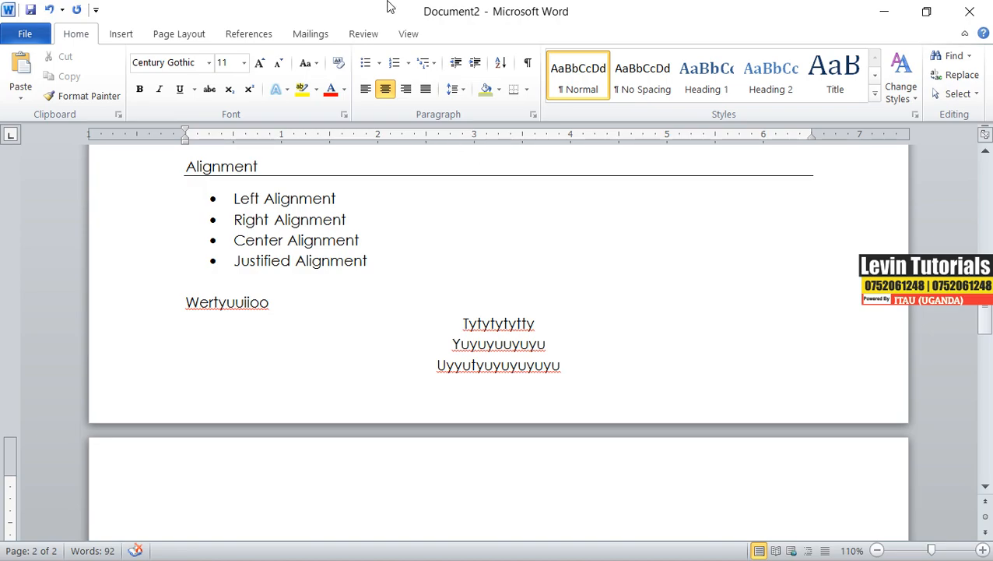
left_click(406, 89)
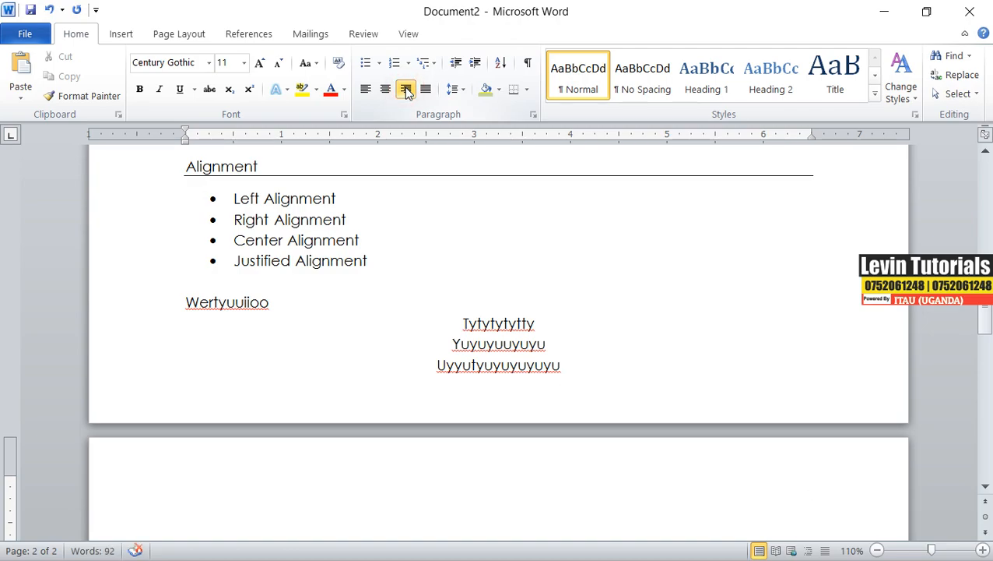
Type four right-aligned sample lines: Yuyuyoiuoi, Uiuiuiu, Iuiuiiu and Hjjhjhjhhjhj.
type("yuyuyoiuoi")
key("Return")
type("uiuiiu")
key("Return")
type("iuiuiiu")
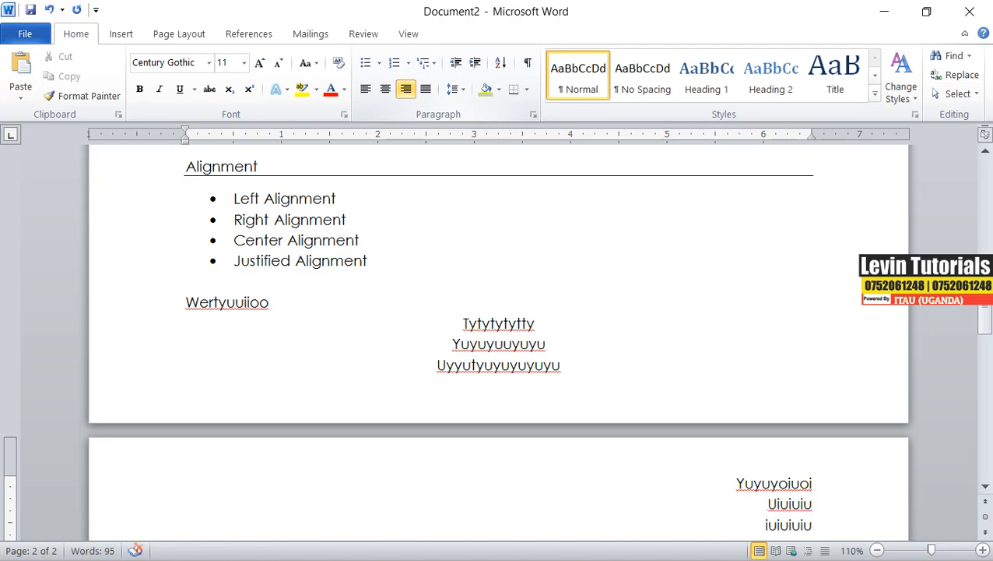
key("Return")
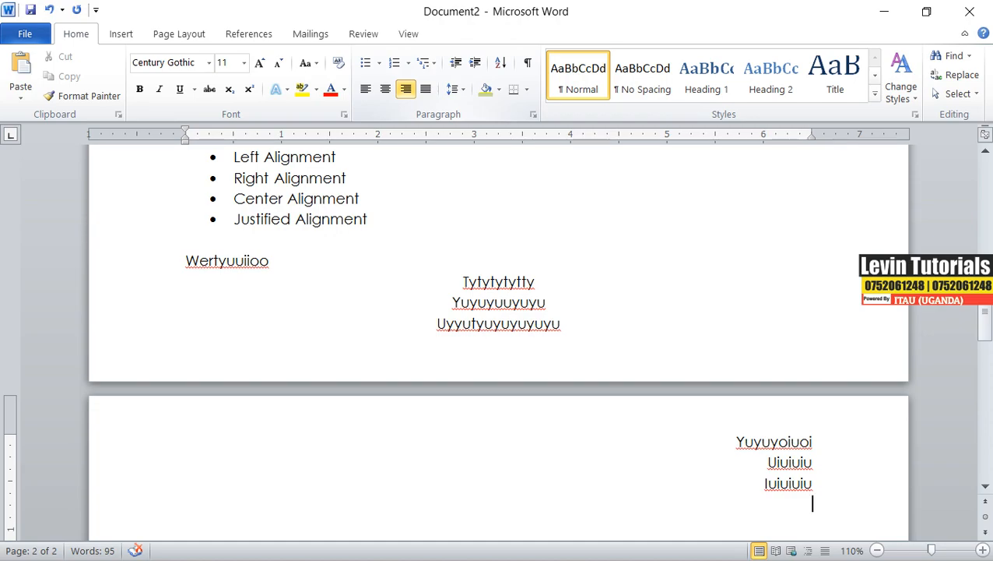
type("hjjhjhjhhjhj")
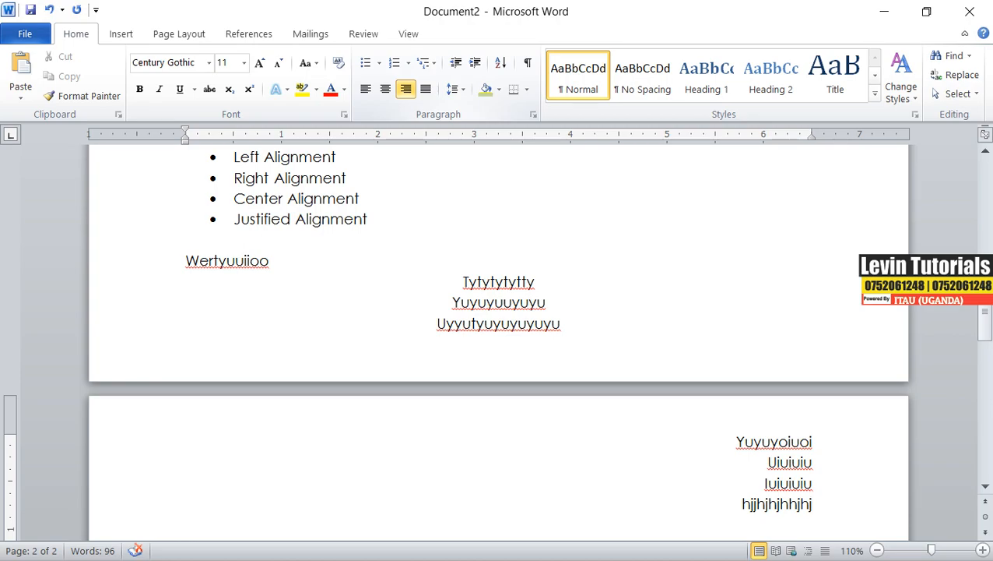
key("Return")
Check the alignment of the left-aligned, centered and right-aligned sample paragraphs.
left_click(229, 263)
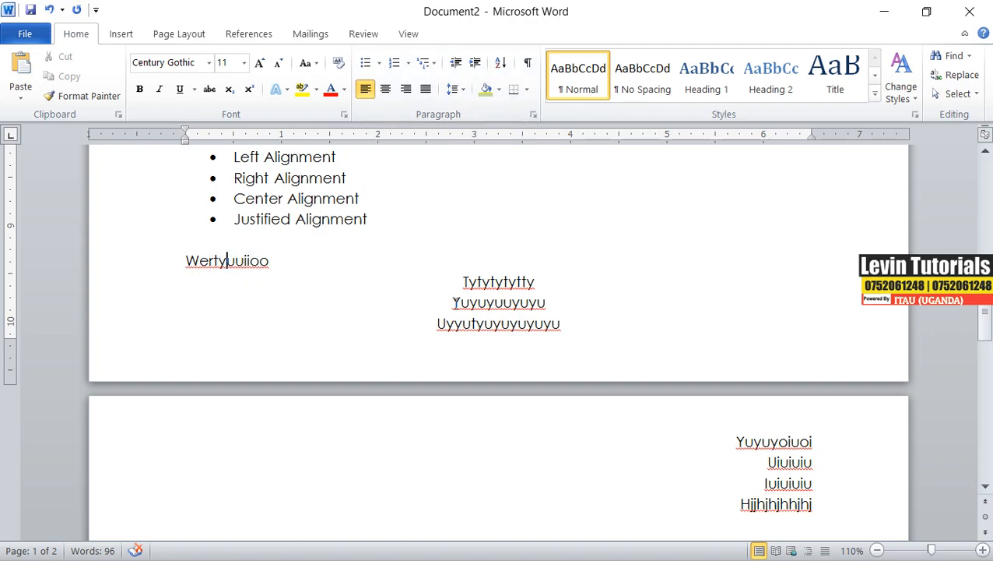
left_click(498, 281)
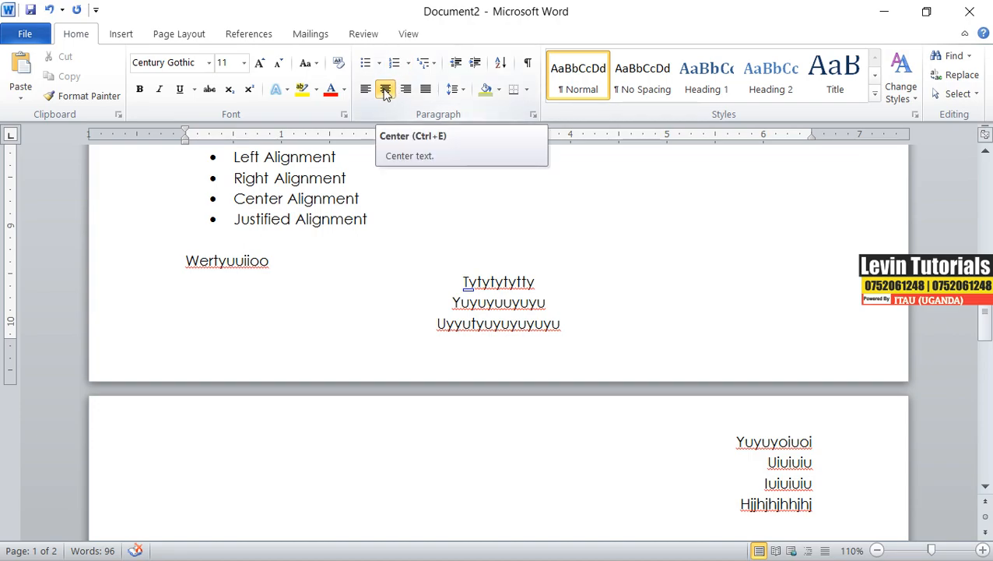
left_click(785, 442)
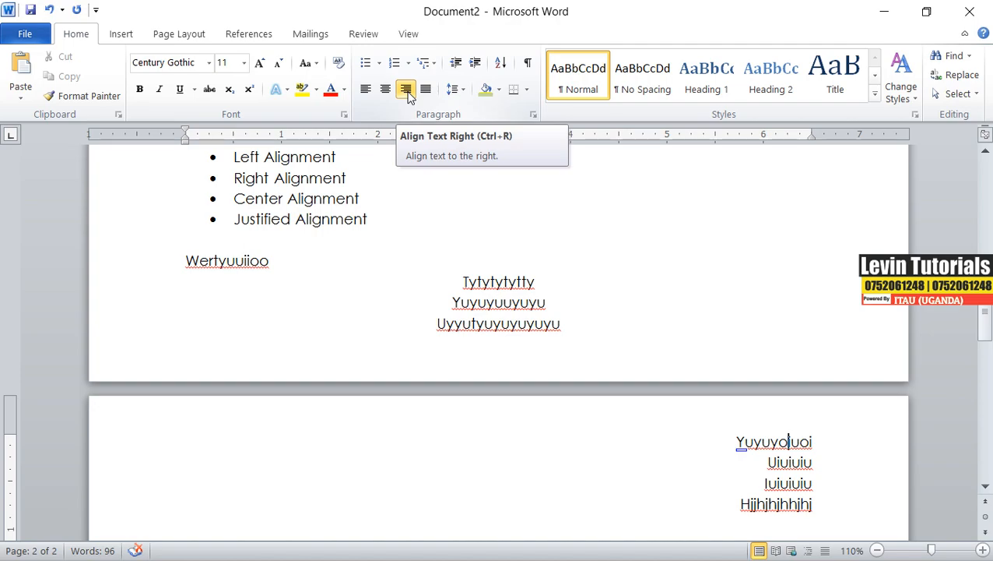
Start a new left-aligned paragraph after the right-aligned lines and type Erererrerer and Opopopo.
scroll(638, 419, "down", 3)
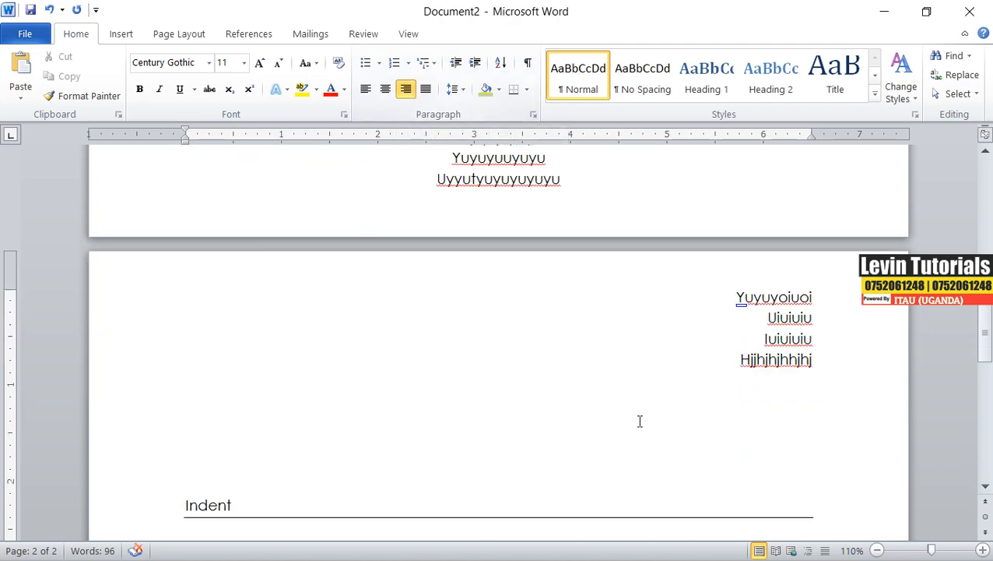
left_click(818, 362)
key("Return")
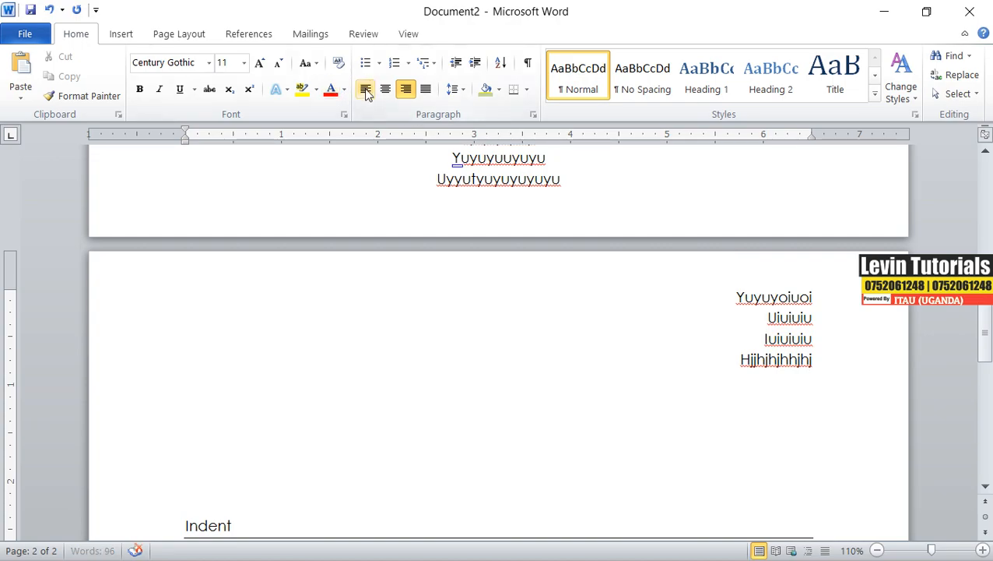
left_click(366, 90)
type("erererrerer")
key("Return")
type("opopopo")
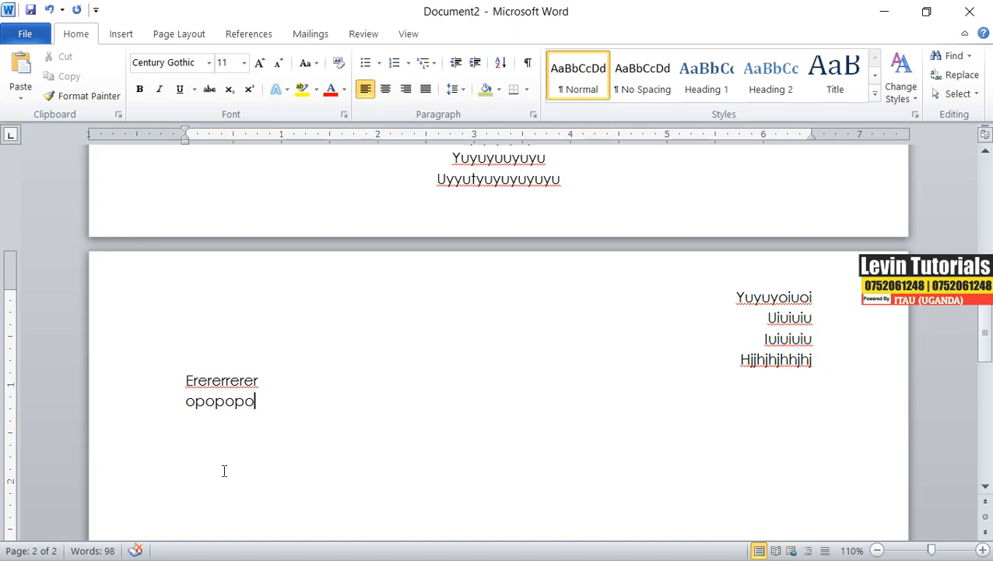
Add a blank line and type a long run of w characters wrapping onto two lines.
key("Return")
key("Return")
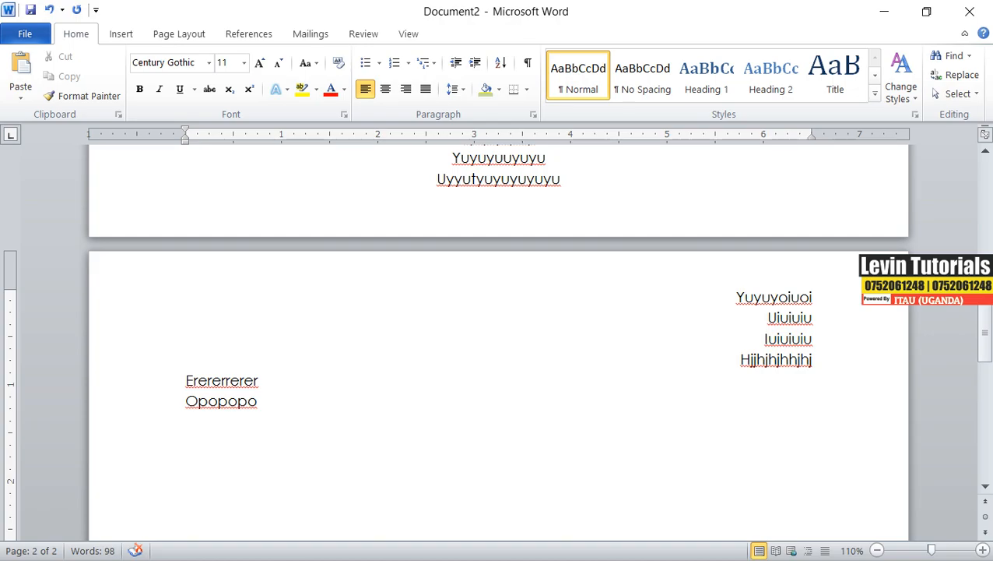
scroll(384, 379, "up", 7)
scroll(384, 379, "down", 9)
scroll(382, 379, "down", 5)
scroll(382, 379, "up", 4)
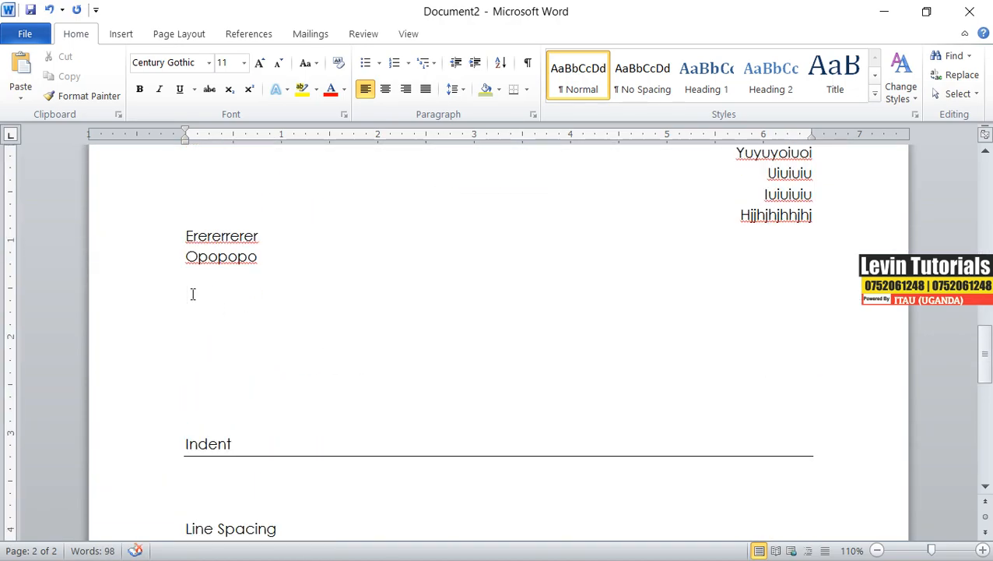
type("wwwwwwwwwwwwwwwwwwwwwwwwwwwwwwwwwwwwwwwwwwwwwwww")
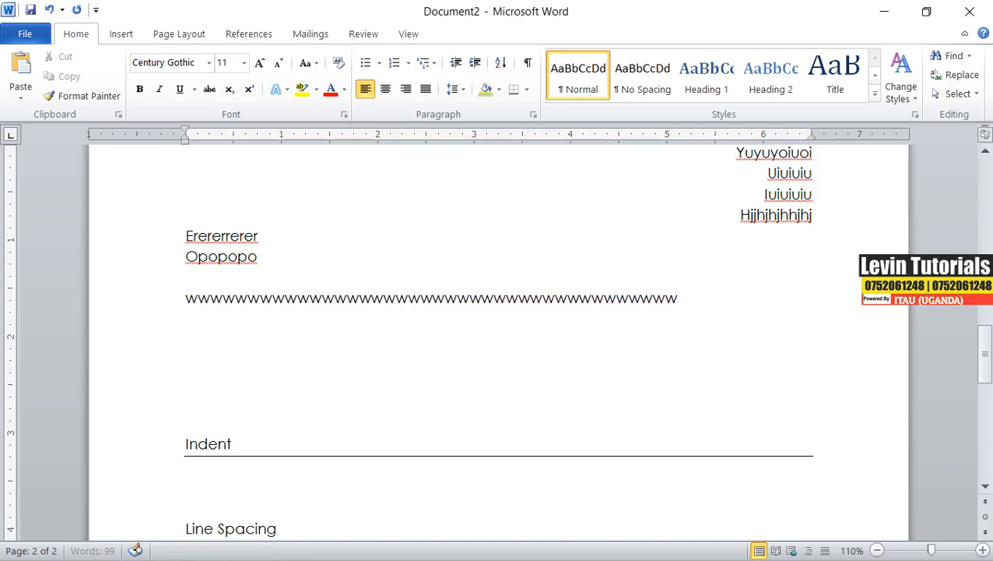
type("wwwwwwwwwwwwwwwwwwwwwwwwwwwwwwwwwwwwwwwwwwwwwwwwwwwwwwwwwwwwwwwwwwwwwwwwwwwwwwwwwwwwwwwwwwwwwwwwwwwwwwwwwwwwwwwwwwwww")
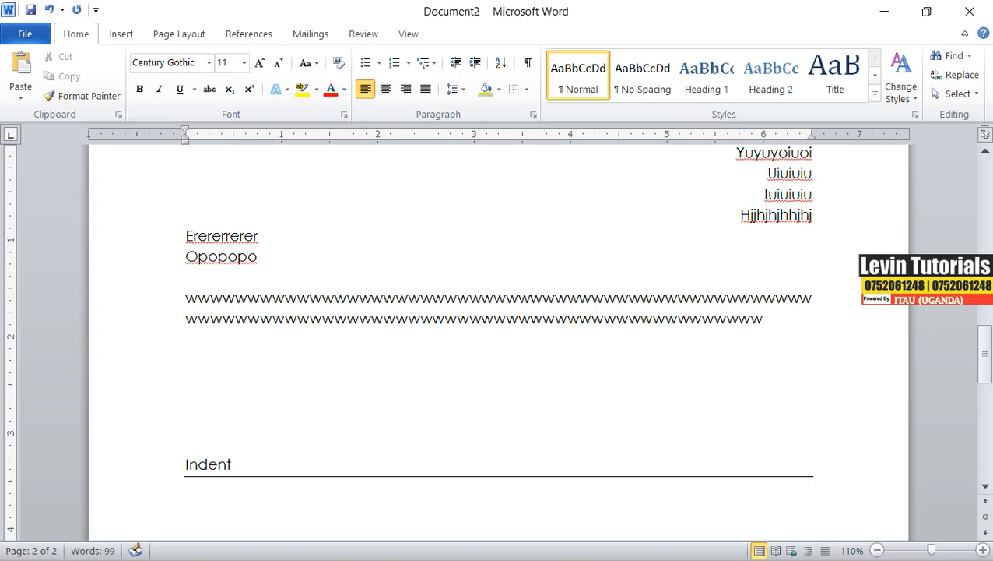
key("Return")
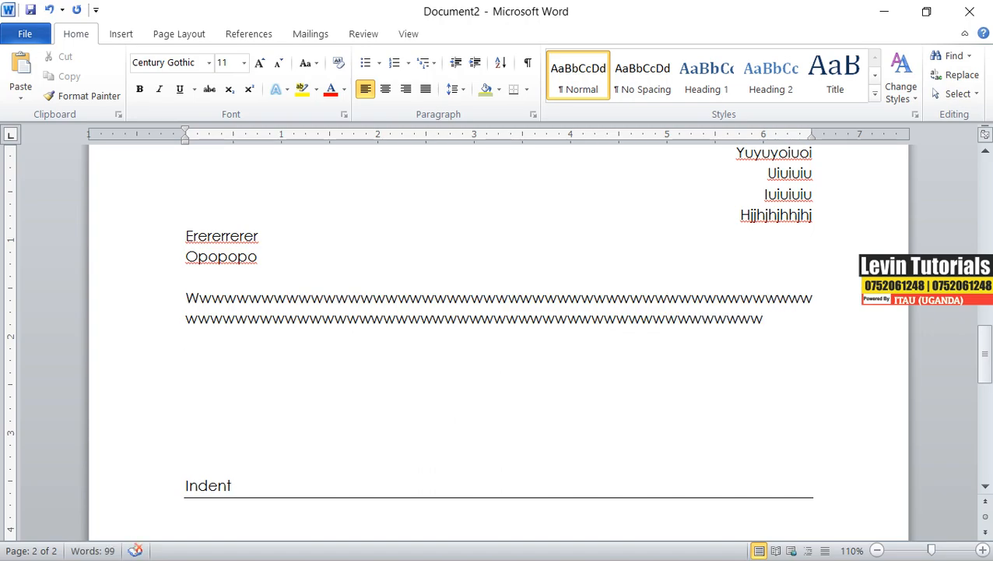
Type two more sample lines, Gyyttttt… and Jhjhjhuyuuuu…, below the w paragraph.
key("Return")
type("gyytttt")
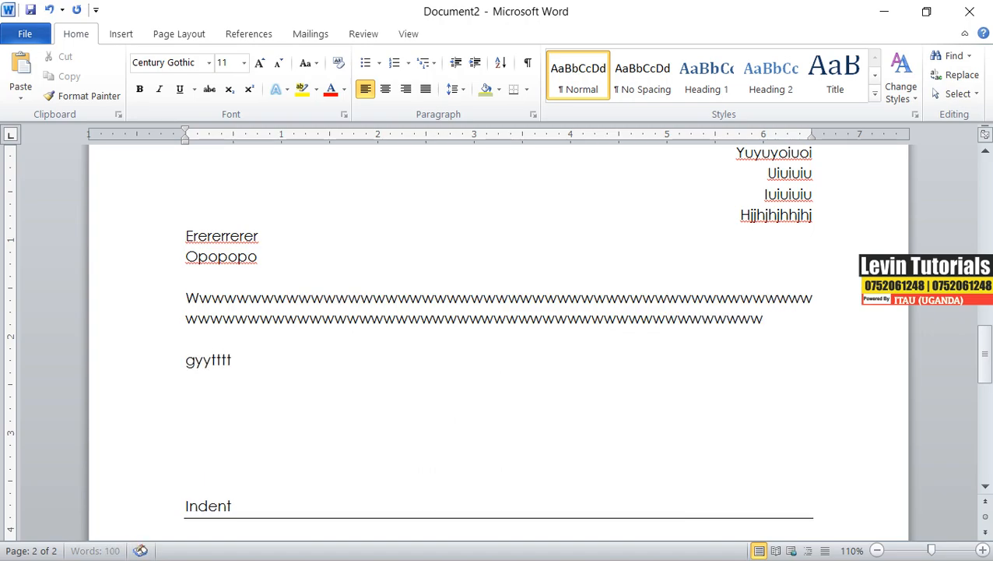
type("ttttttttttttttttttttttt")
key("Return")
type("jhj")
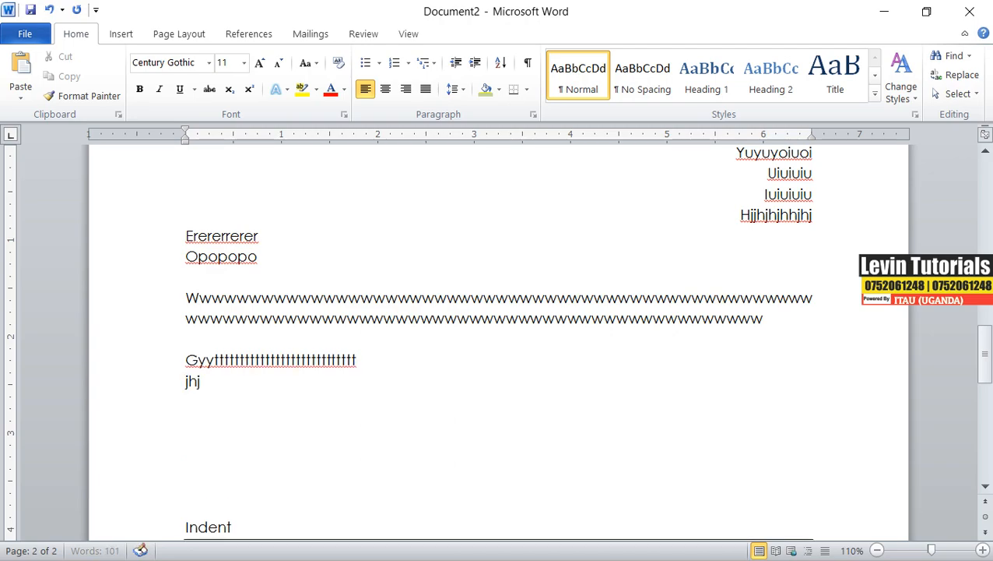
type("hjhuyu")
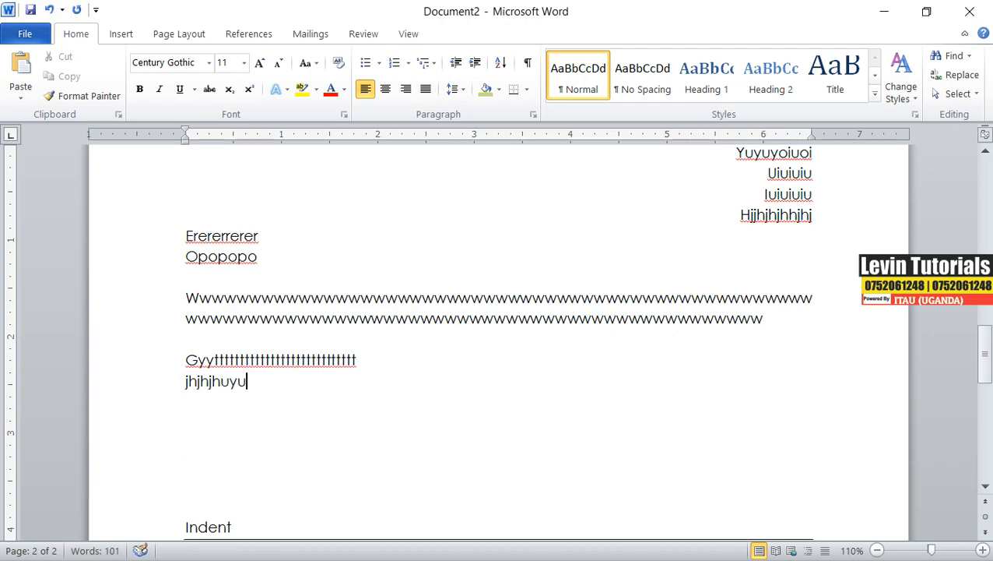
type("uuuuuuuuuuuuuuuuuuuuuuuuuuuuuuuuuuuuuuuuuuuuuuuuuuuuuuuuuuuu")
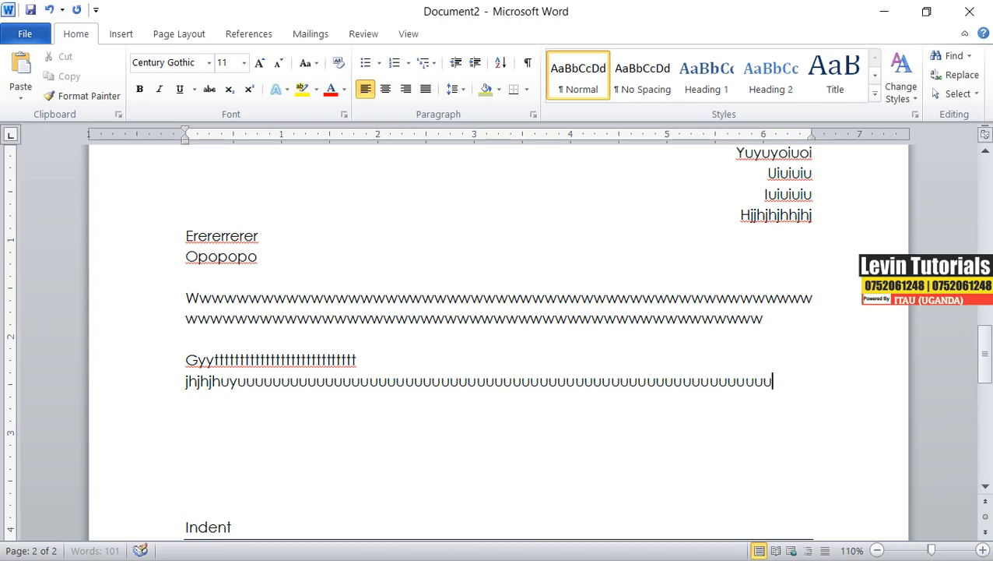
key("Return")
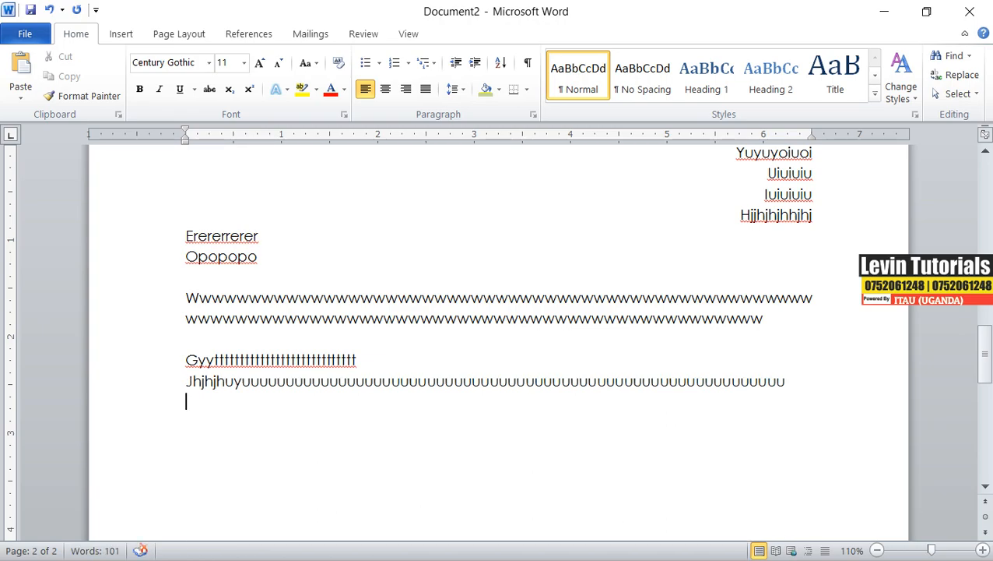
Select the three new sample paragraphs and apply justified alignment.
left_click_drag(795, 381, 184, 299)
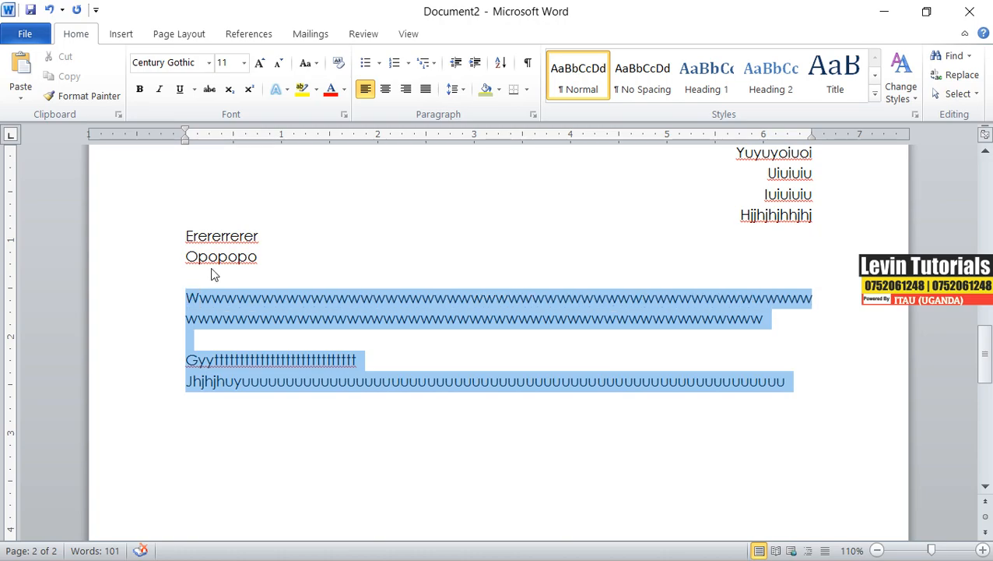
left_click(426, 89)
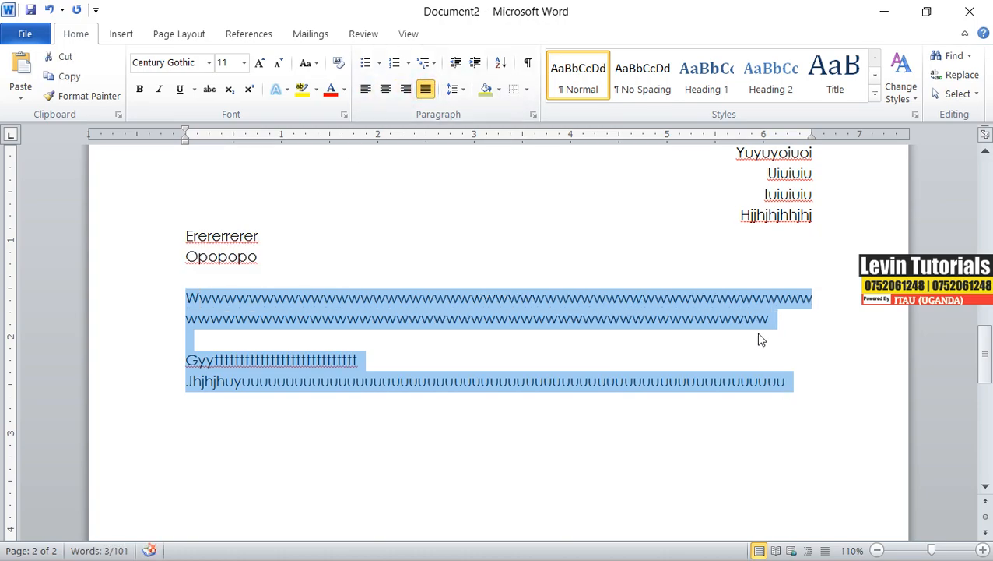
left_click(632, 320)
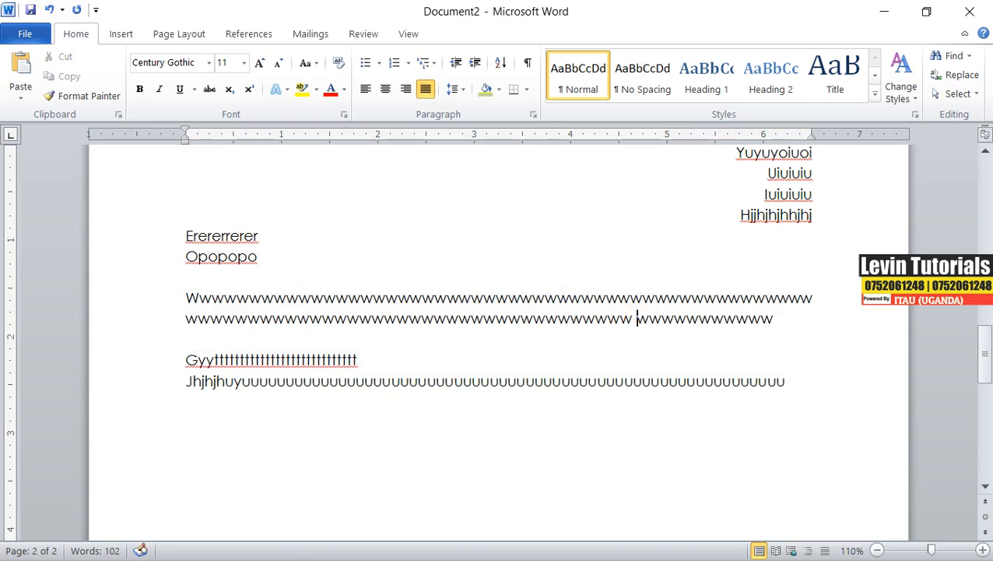
Copy the permission-restriction notice text from the PROTTPLV document and close the extra document windows.
left_click(801, 385)
key("Return")
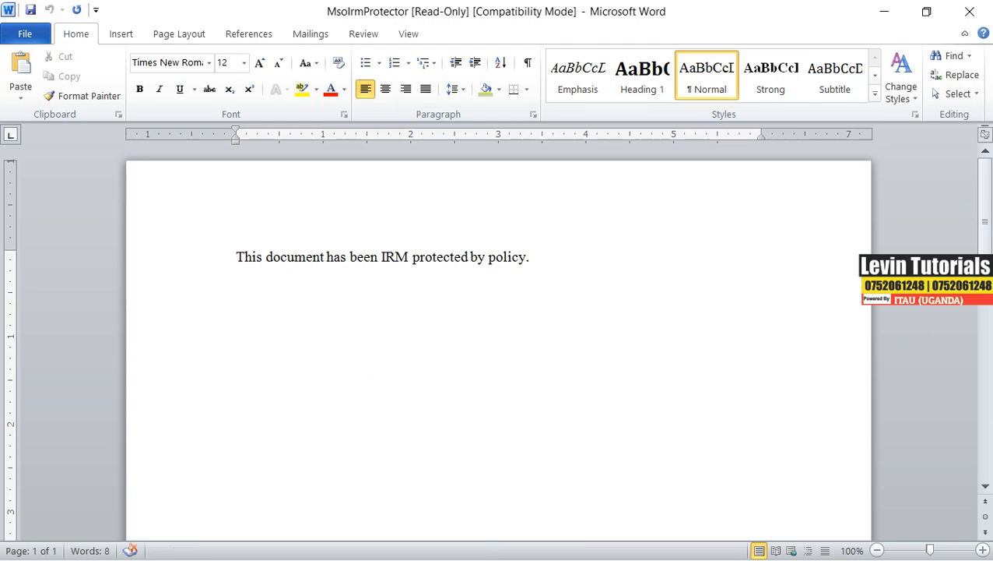
left_click(969, 12)
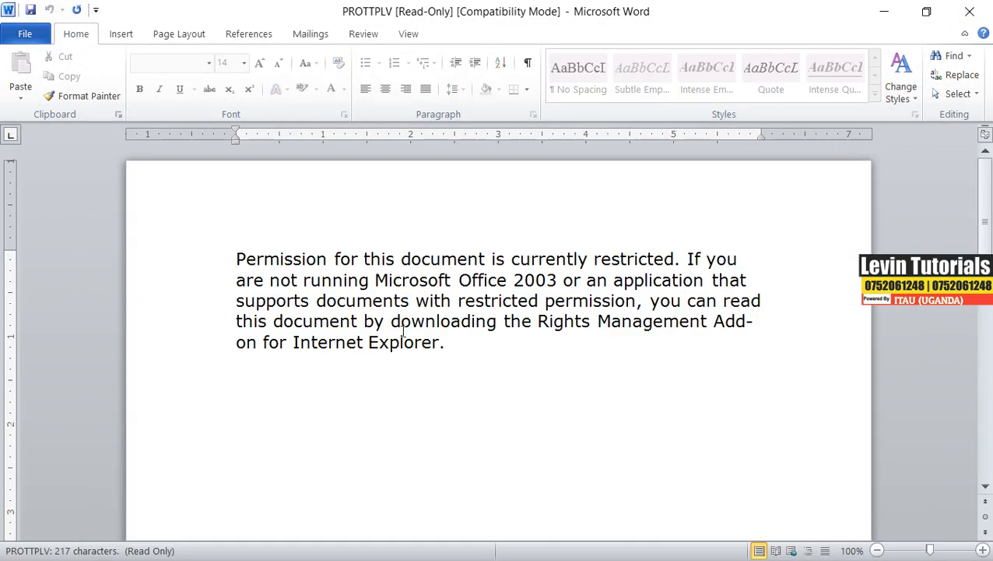
left_click_drag(443, 346, 236, 259)
right_click(257, 260)
left_click(311, 283)
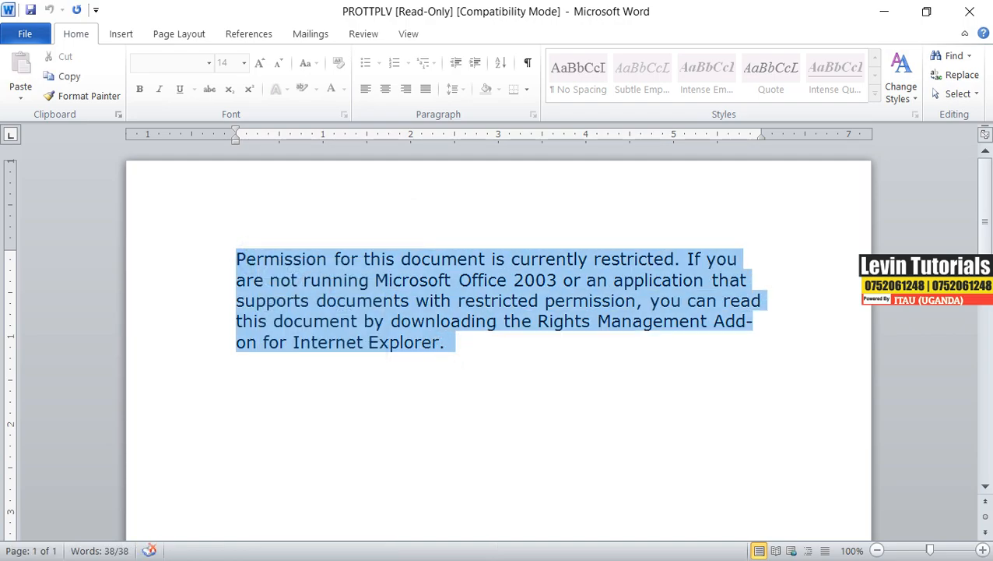
left_click(969, 11)
Delete the justified sample paragraphs.
left_click(788, 383)
left_click_drag(787, 383, 228, 299)
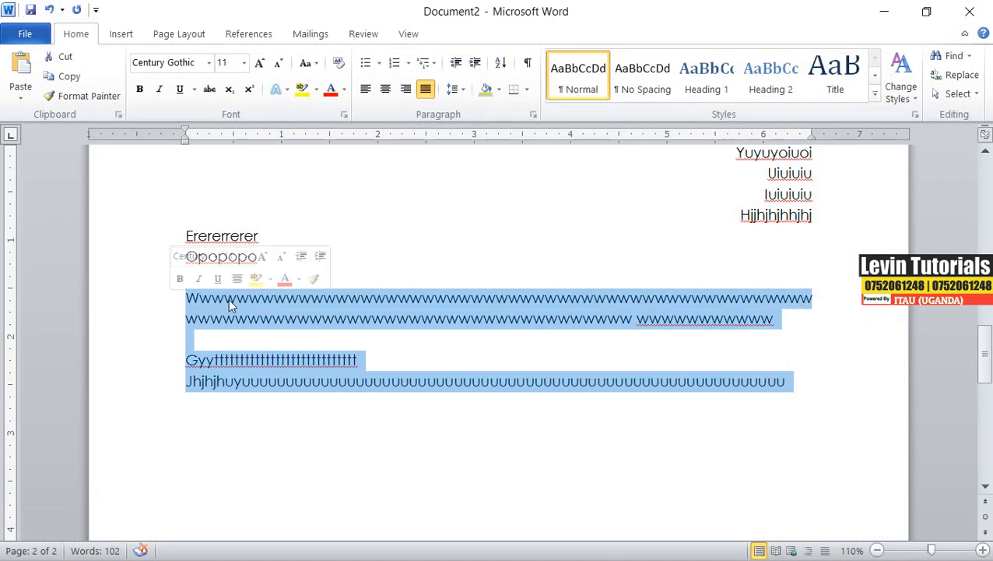
key("Delete")
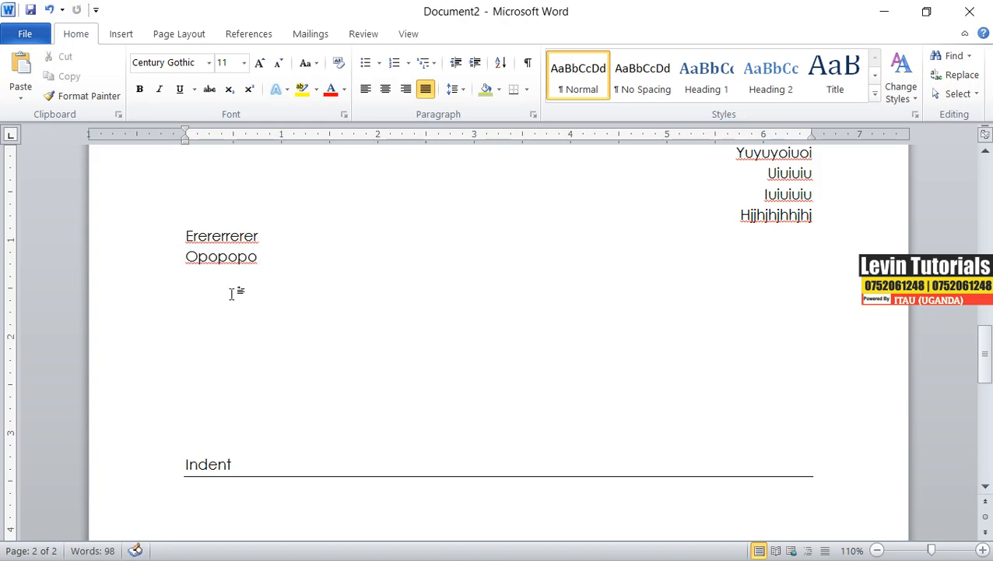
Paste the copied notice as text only in the empty paragraph and start a new paragraph.
right_click(218, 304)
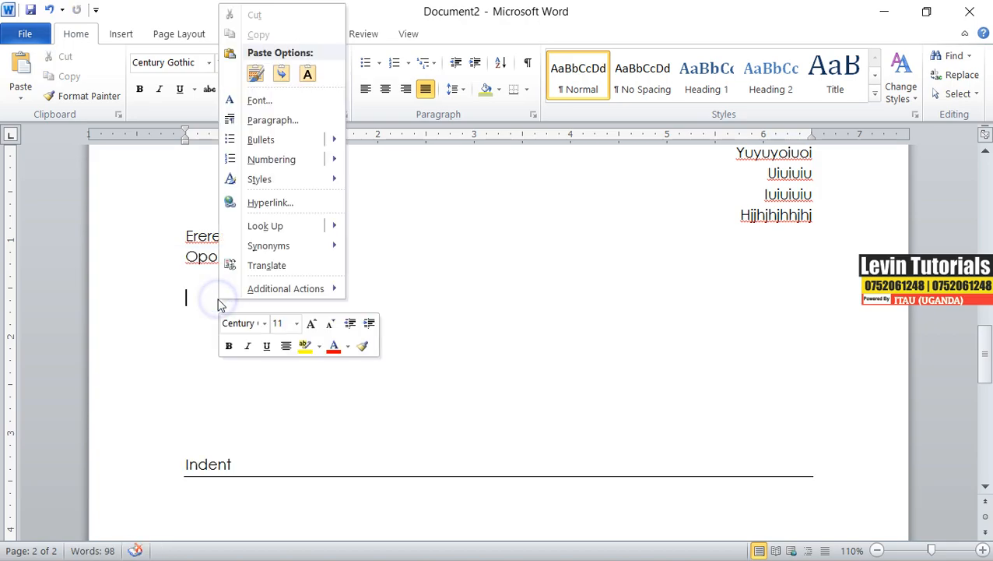
left_click(307, 73)
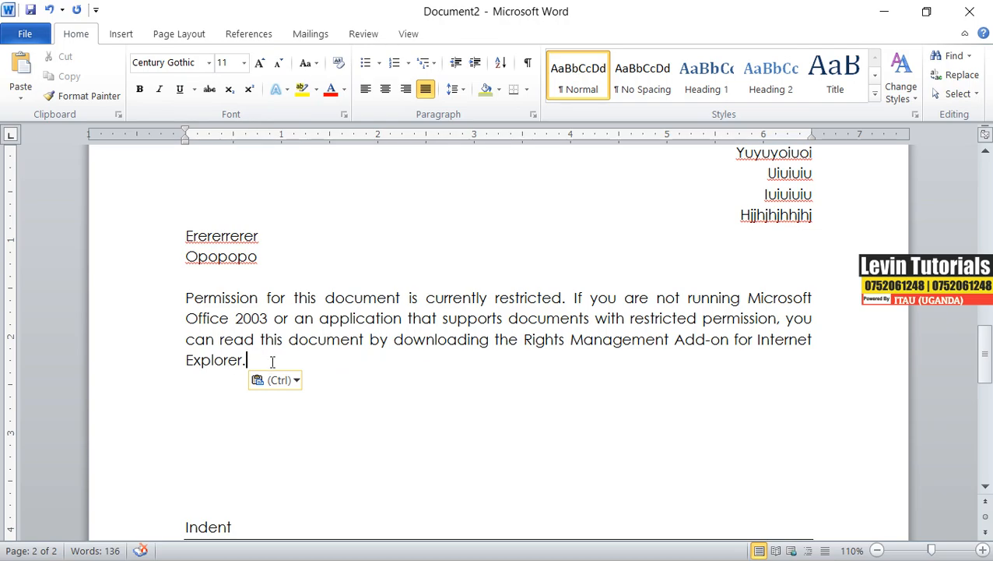
key("Return")
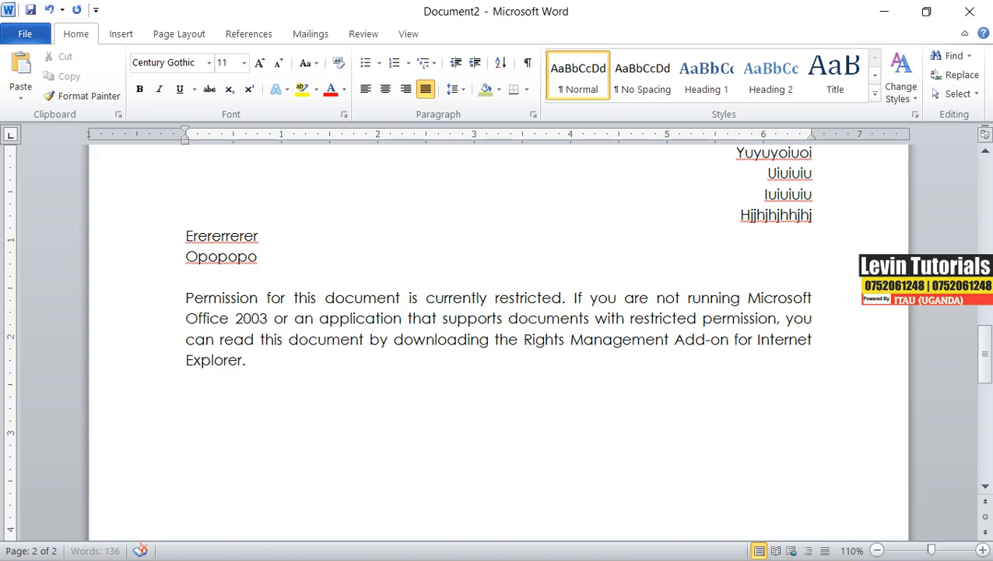
Paste the notice text a second time, keeping text only.
key("ctrl+v")
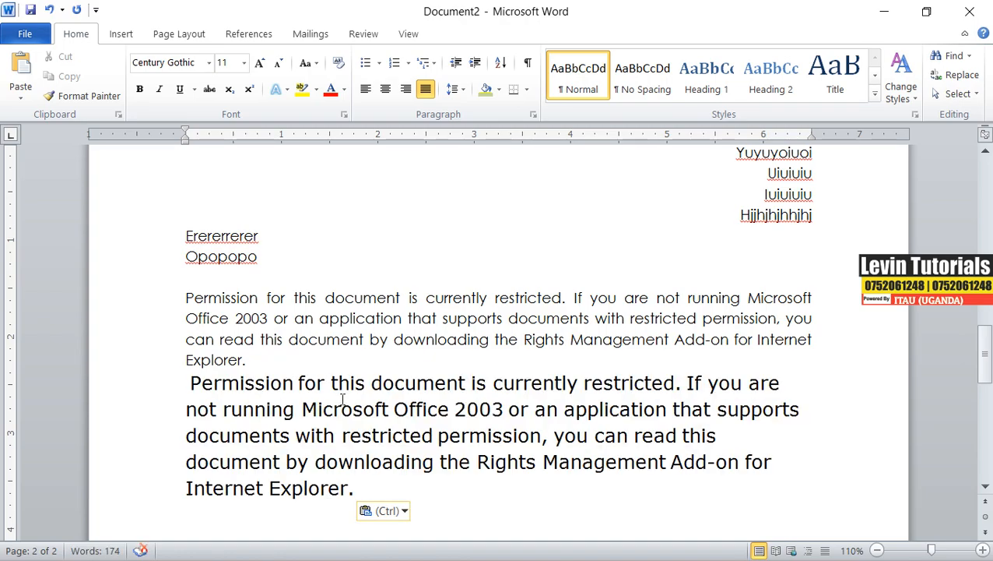
key("ctrl+z")
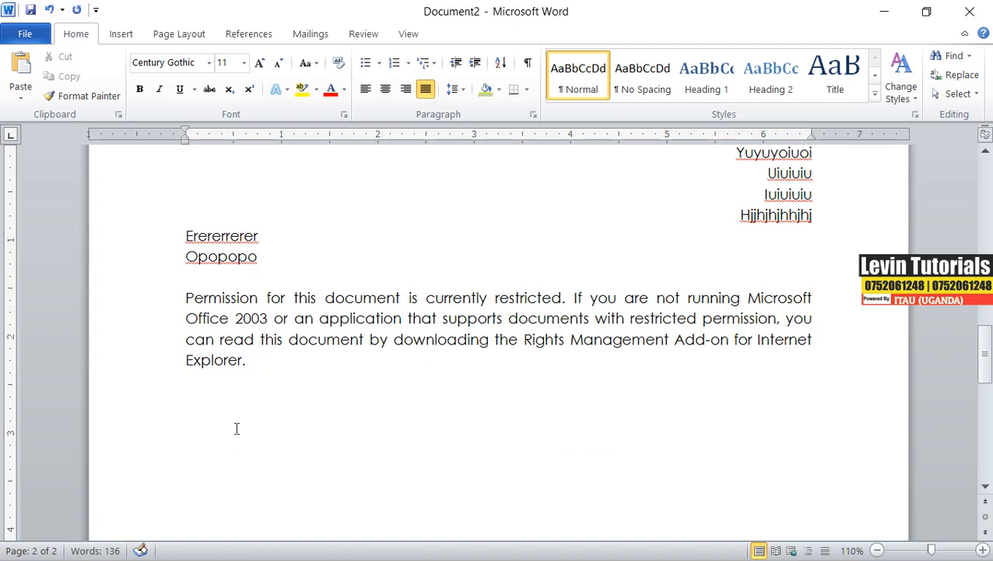
right_click(190, 403)
left_click(273, 175)
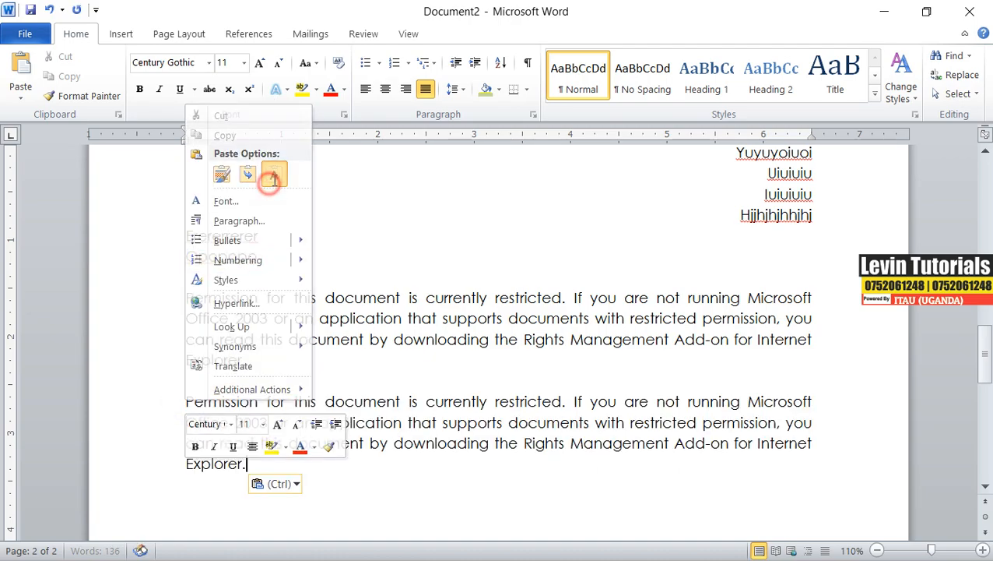
Left-align the first pasted notice paragraph.
left_click(332, 461)
left_click_drag(317, 466, 121, 310)
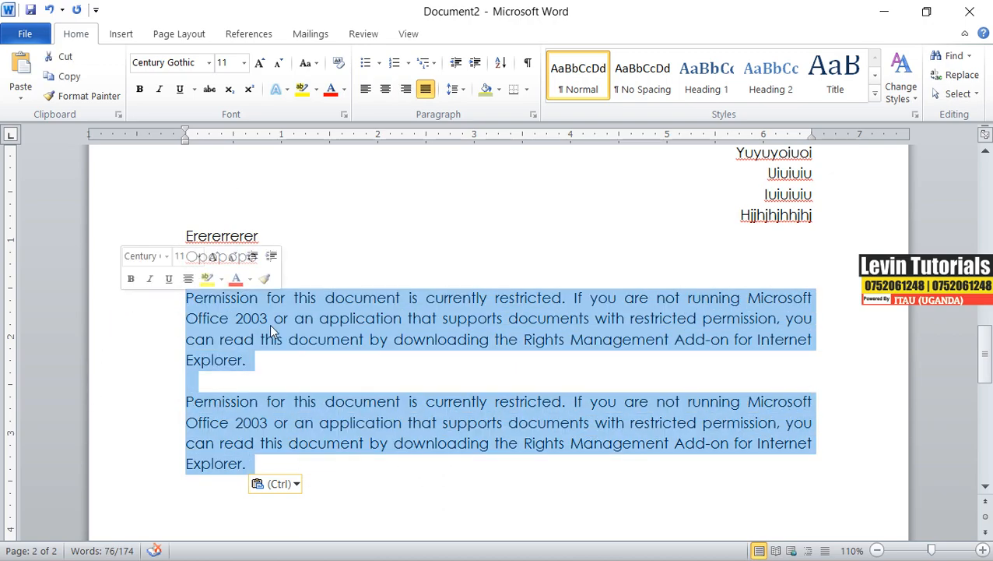
left_click(268, 362)
triple_click(268, 362)
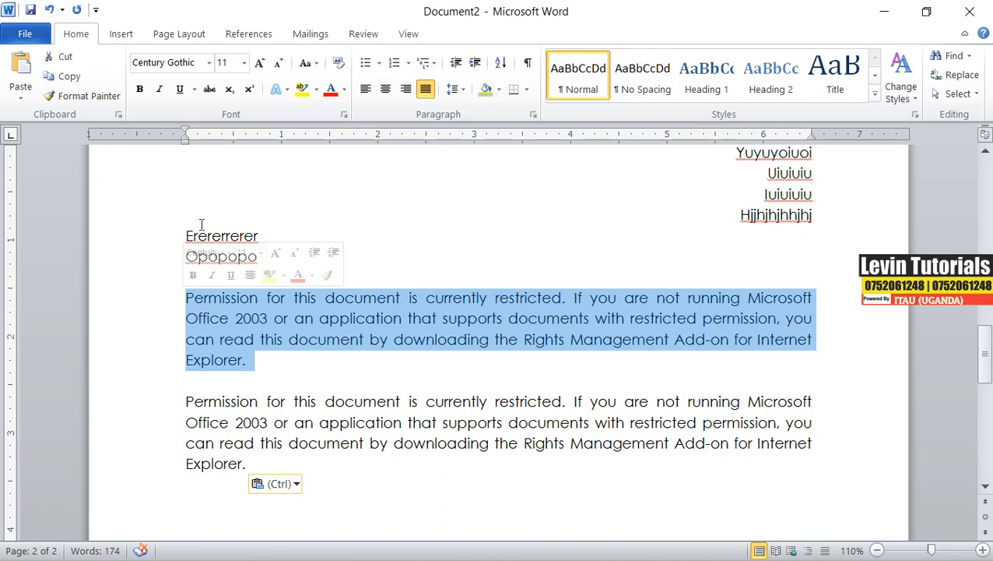
left_click(366, 90)
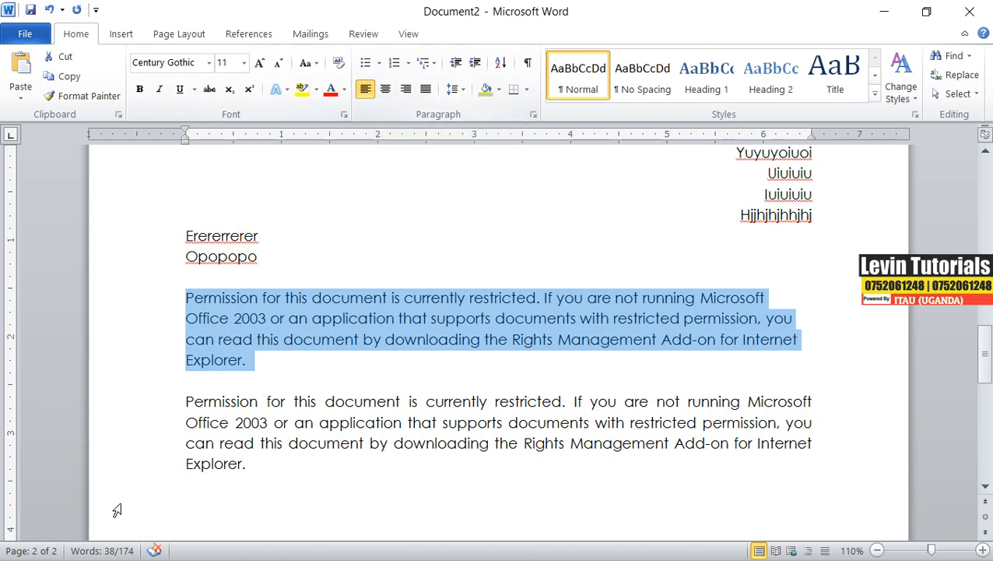
Center the second notice paragraph and insert a line break after "currently".
left_click_drag(185, 401, 261, 467)
key("ctrl+j")
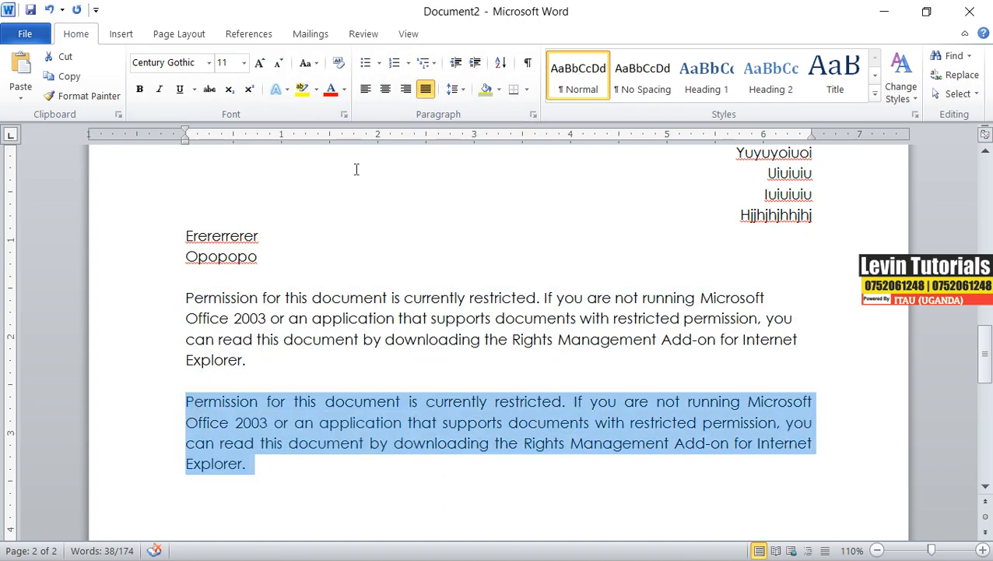
left_click(386, 91)
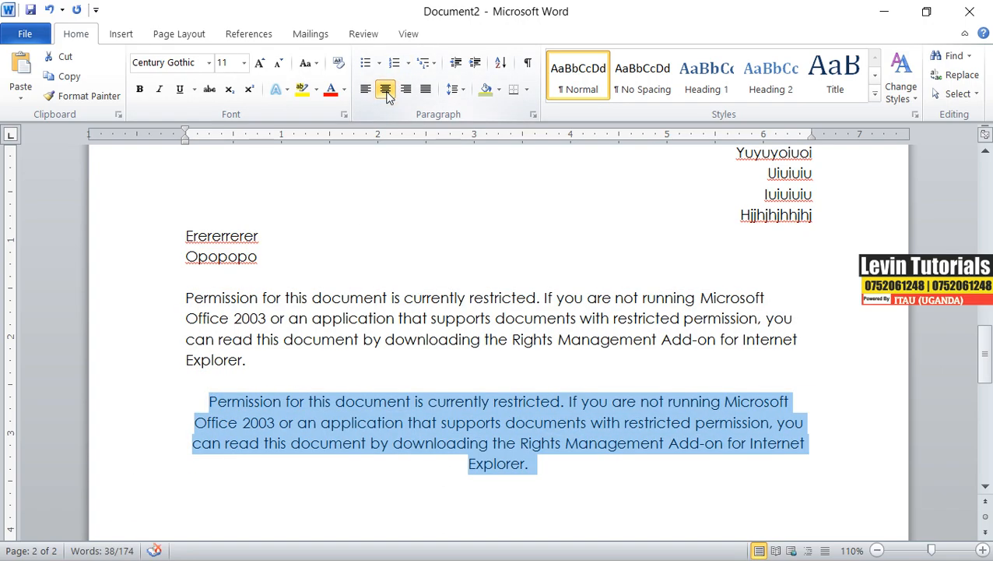
left_click(492, 402)
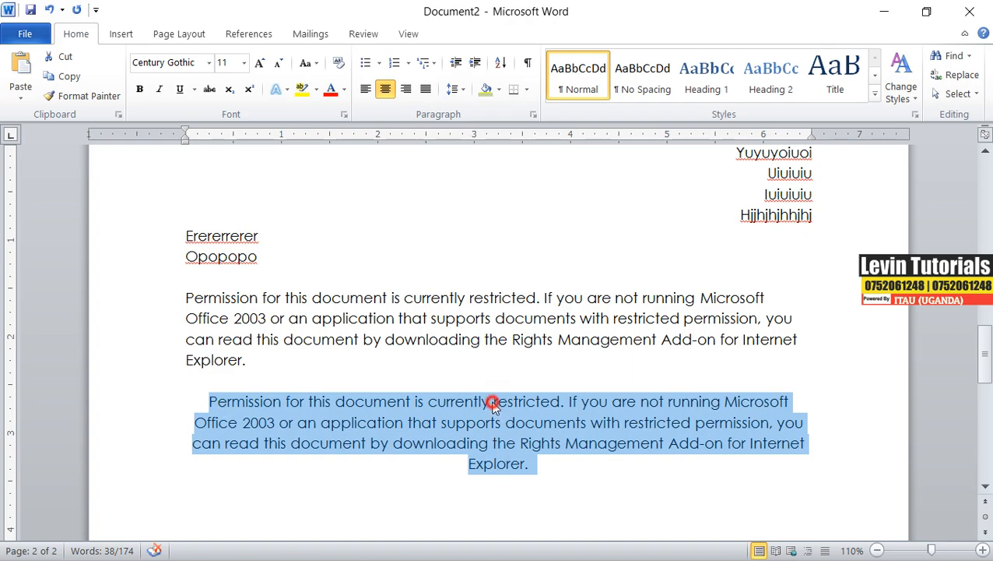
key("shift+Return")
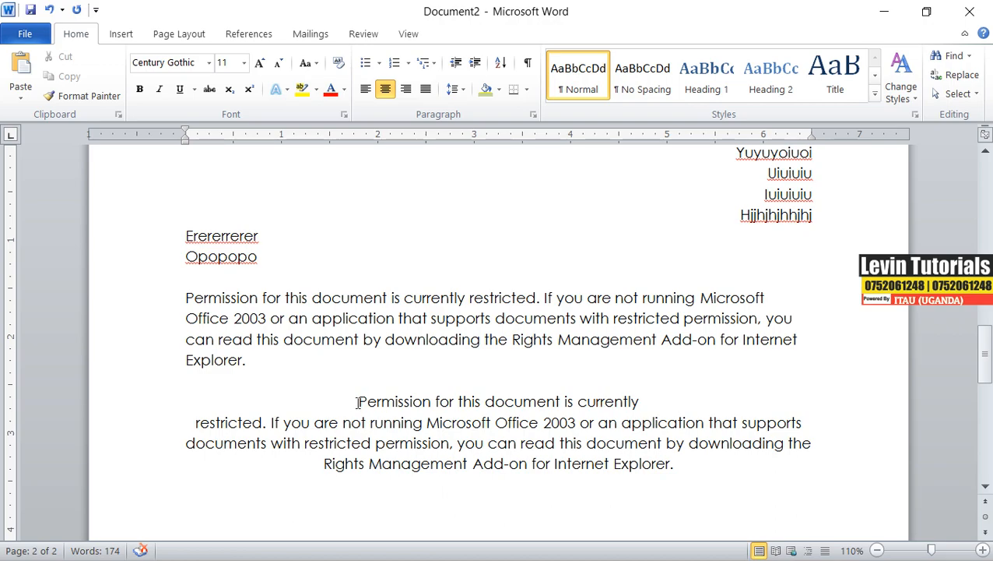
Apply green shading to the centered notice paragraph.
left_click_drag(357, 401, 681, 464)
key("ctrl+c")
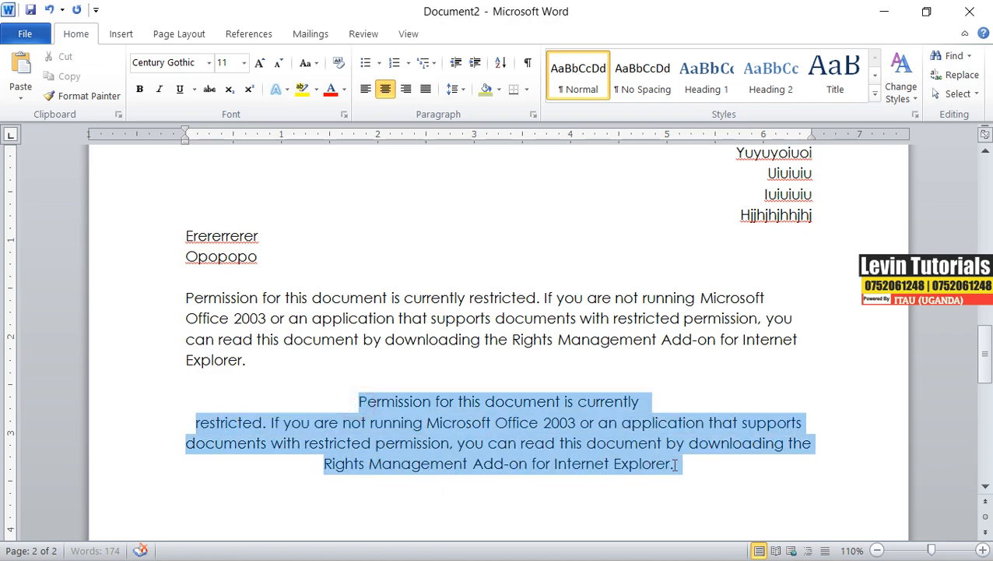
left_click(485, 90)
left_click(495, 454)
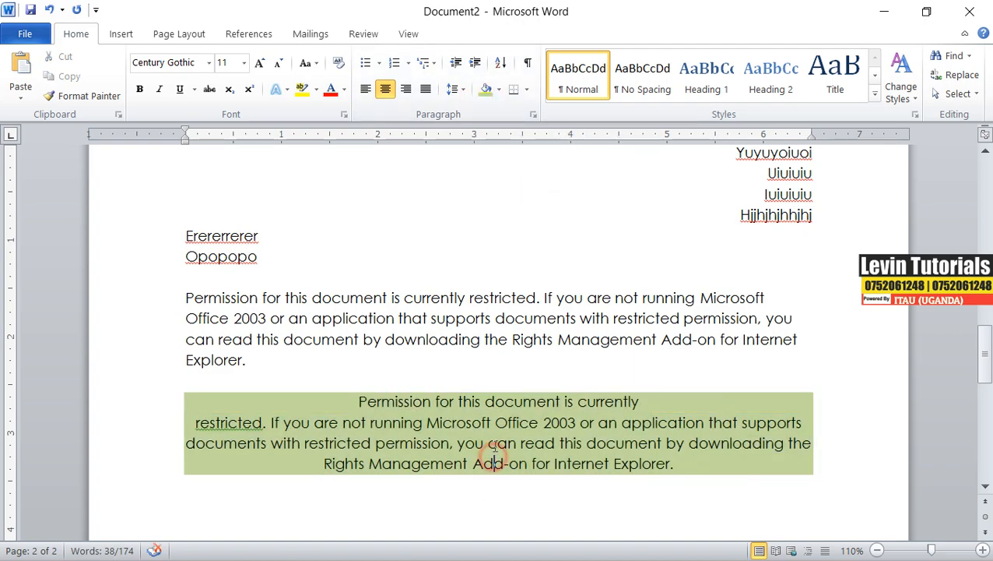
Paste the notice as text only in a new left-aligned paragraph below the shaded one.
scroll(495, 448, "down", 2)
double_click(678, 358)
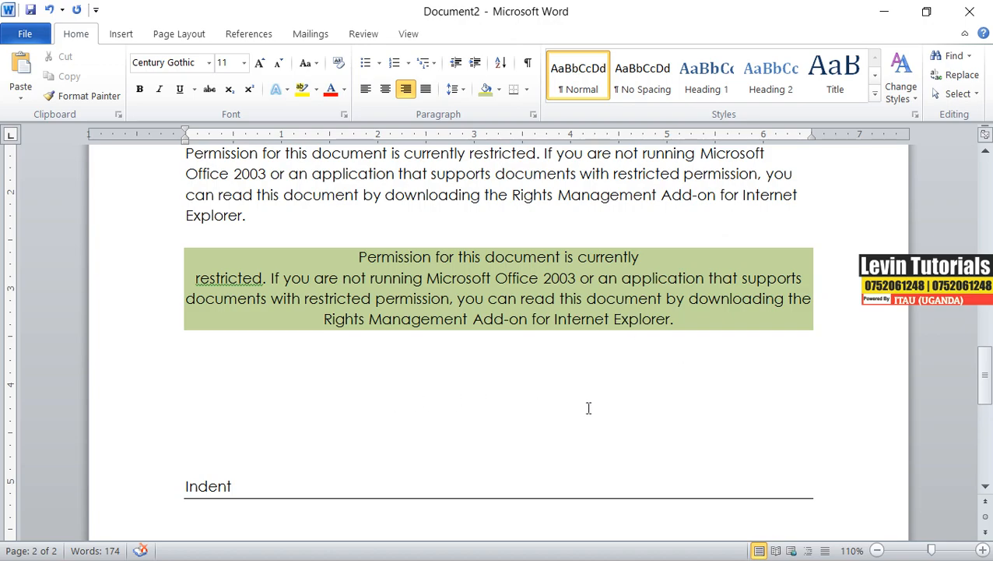
left_click(364, 90)
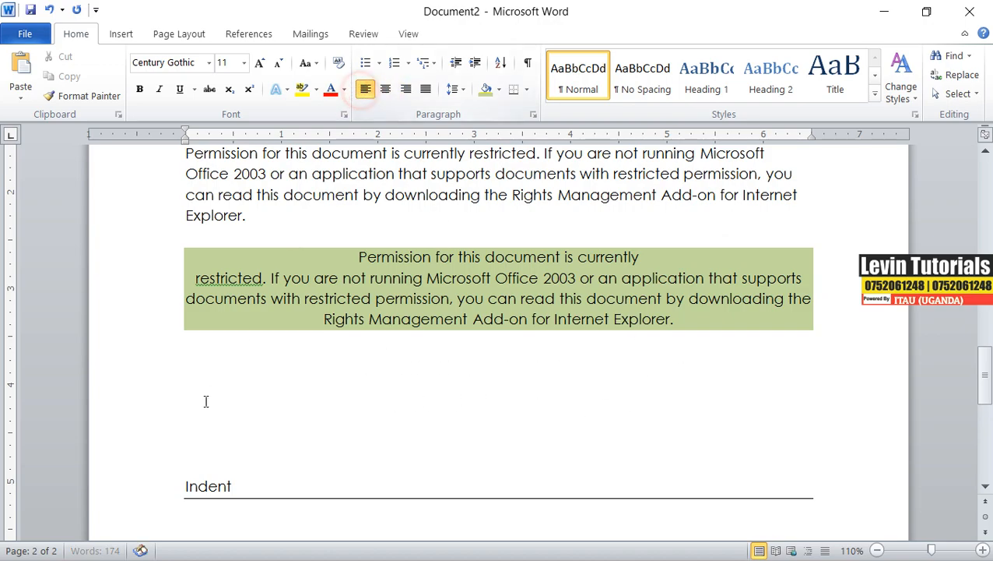
right_click(195, 361)
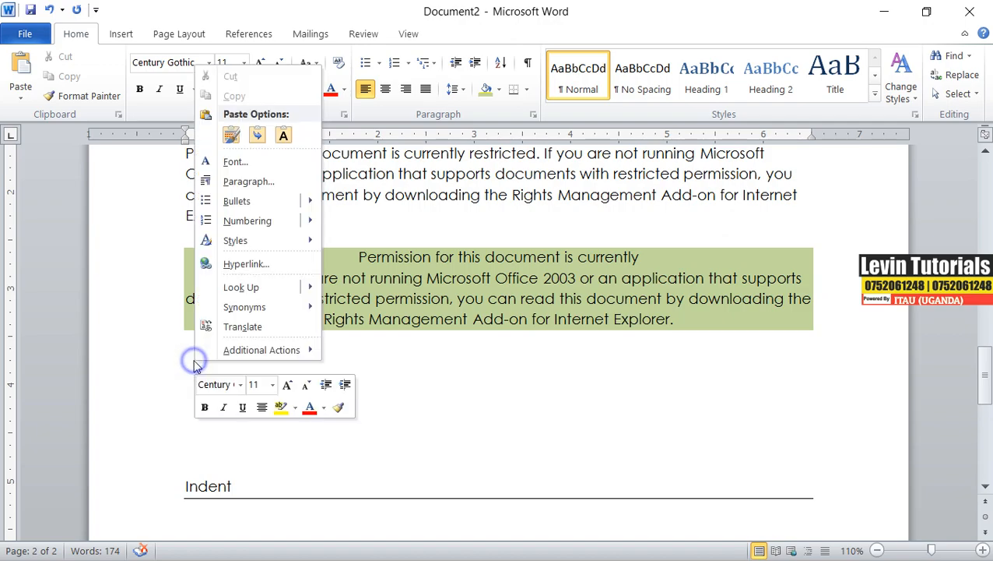
left_click(284, 136)
left_click(312, 382)
Justify the newly pasted notice paragraph.
triple_click(258, 421)
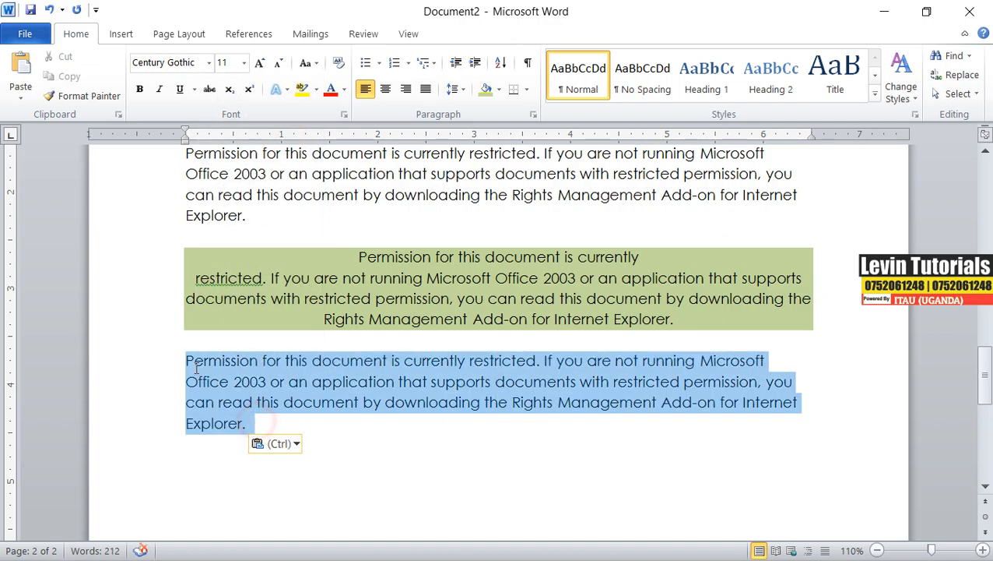
left_click(426, 90)
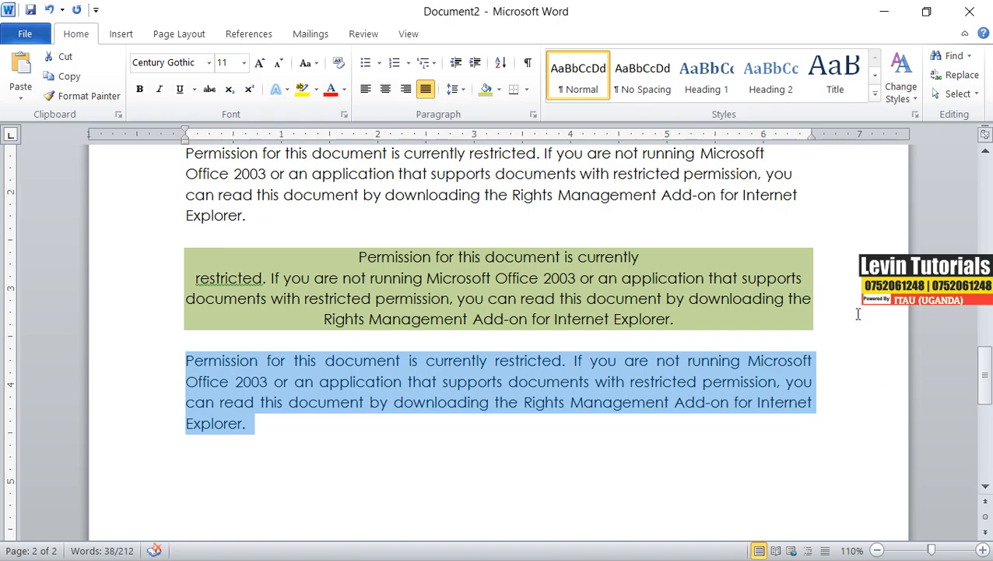
left_click(426, 89)
left_click(426, 89)
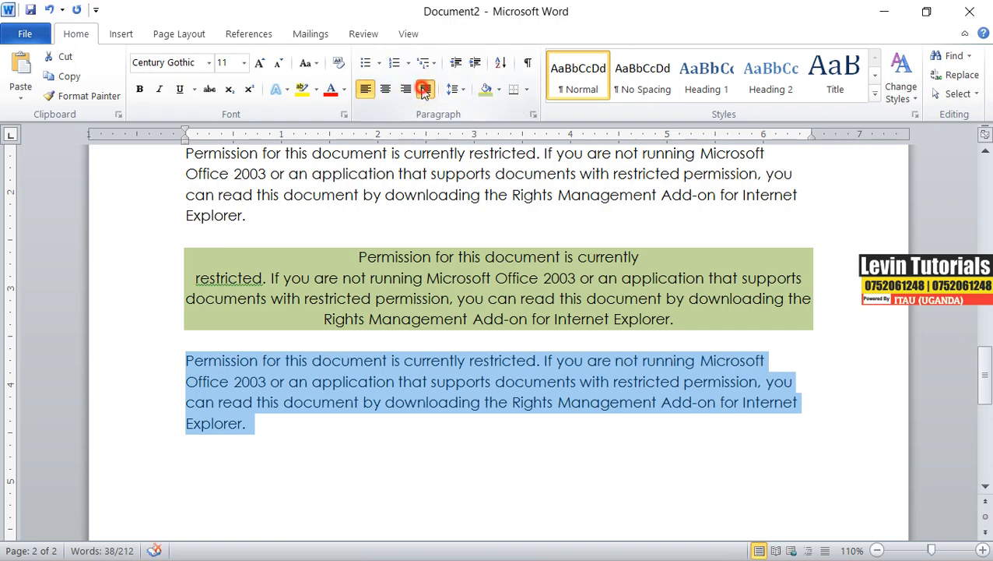
left_click(425, 90)
left_click(426, 90)
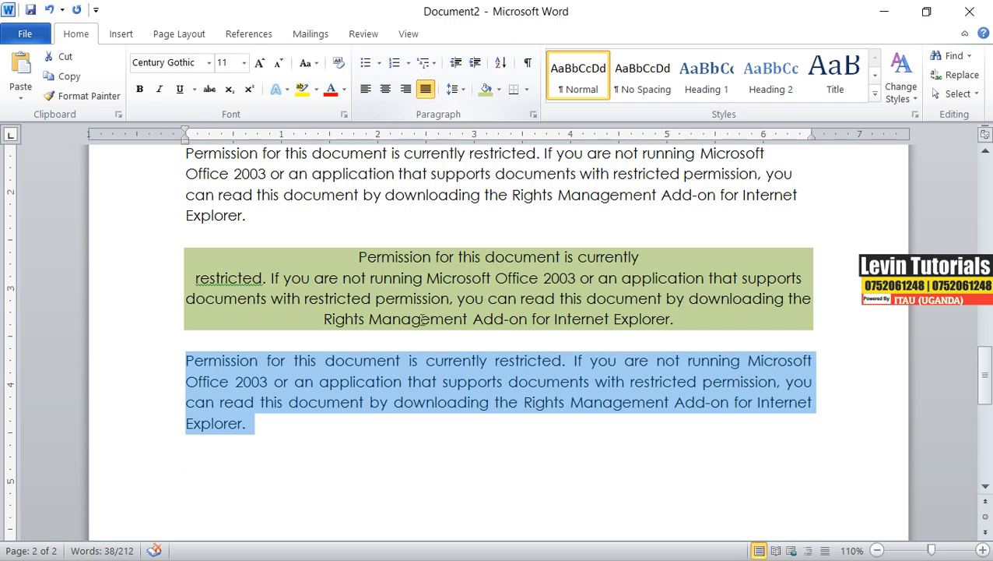
Apply light blue shading to the justified paragraph.
left_click(406, 425)
left_click_drag(309, 429, 165, 369)
left_click(499, 89)
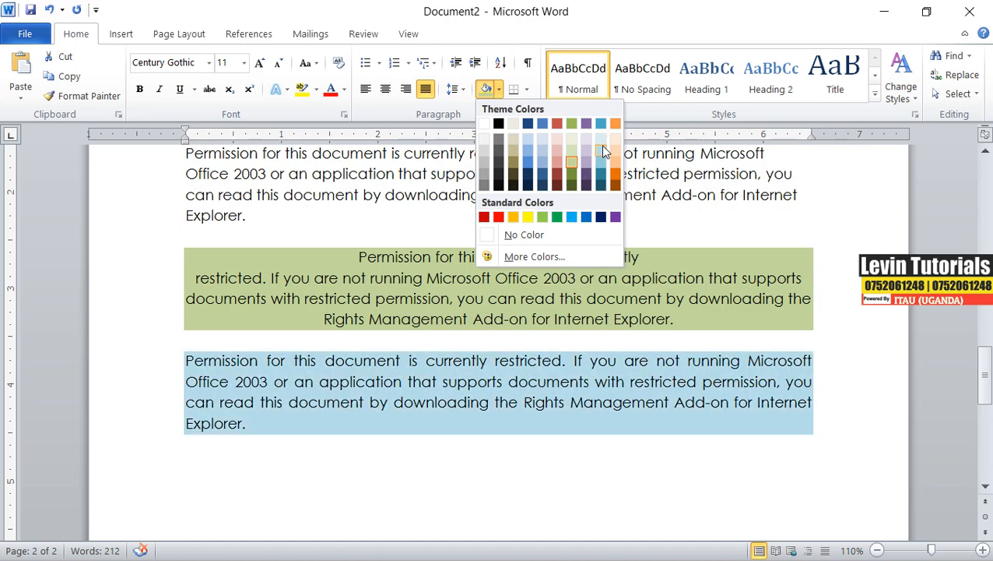
left_click(601, 139)
scroll(485, 272, "up", 3)
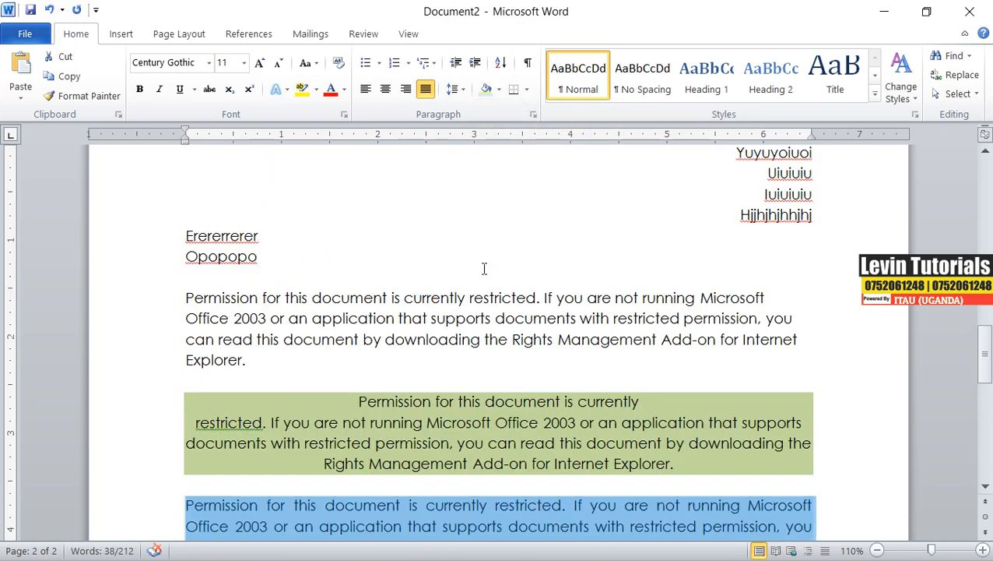
left_click_drag(248, 361, 198, 300)
key("ctrl+c")
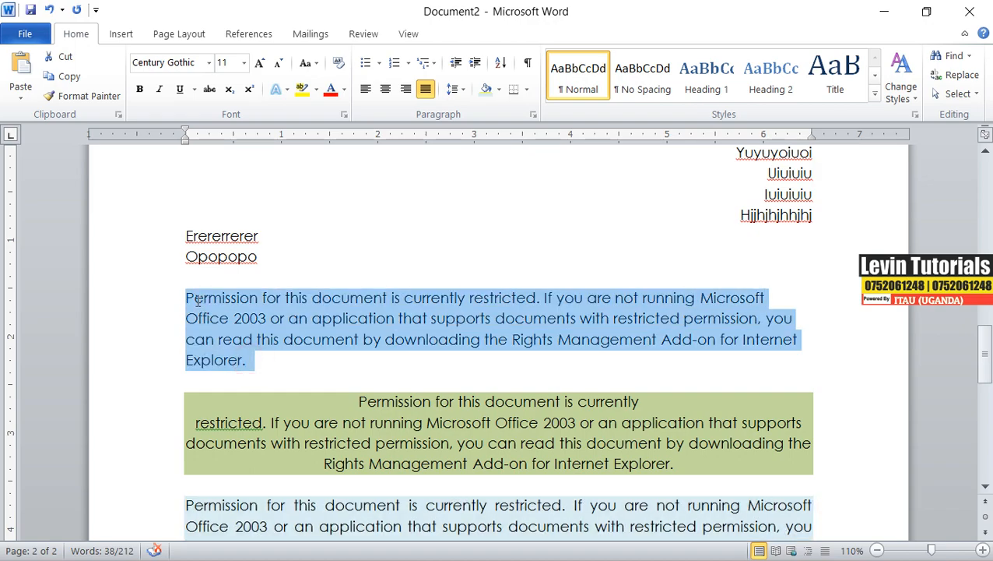
scroll(491, 445, "down", 4)
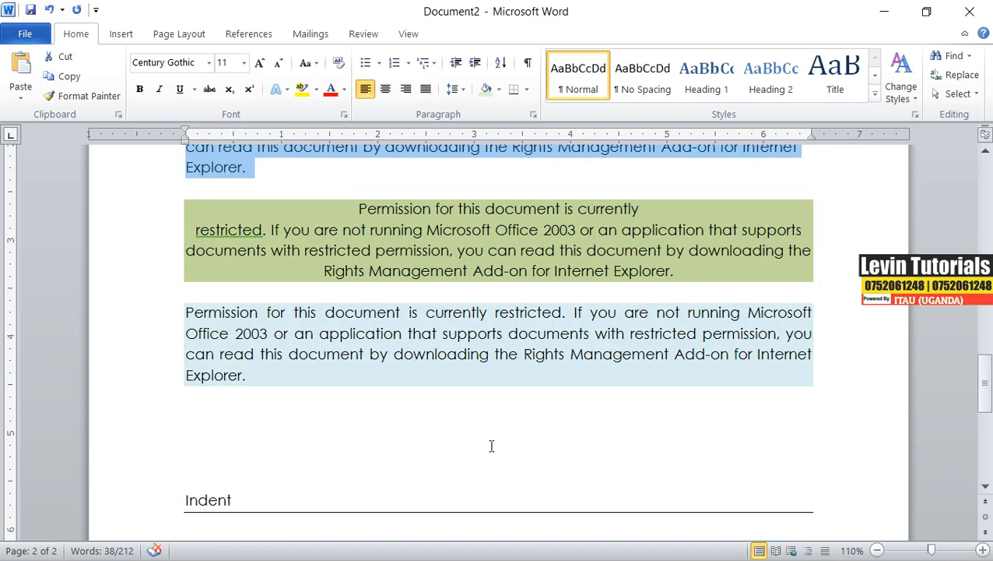
left_click(248, 424)
key("ctrl+v")
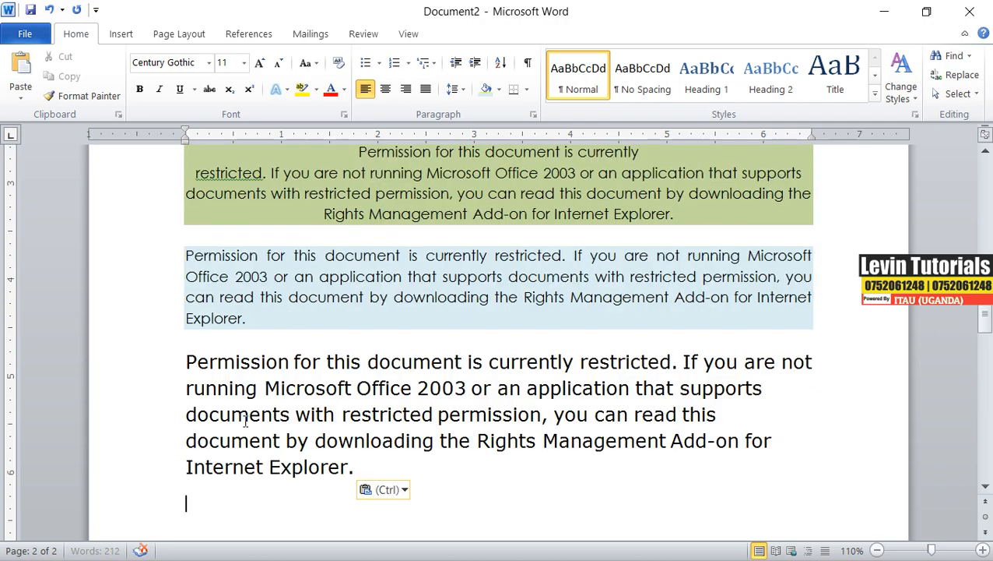
left_click_drag(365, 468, 117, 355)
key("ctrl+c")
key("Delete")
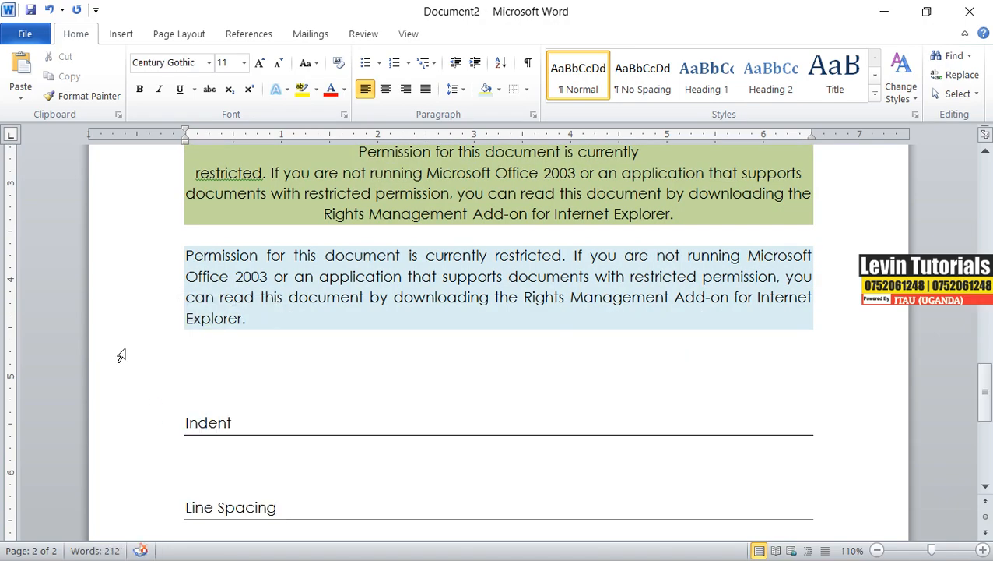
Start a new paragraph below the blue one and paste the notice as text only.
key("Return")
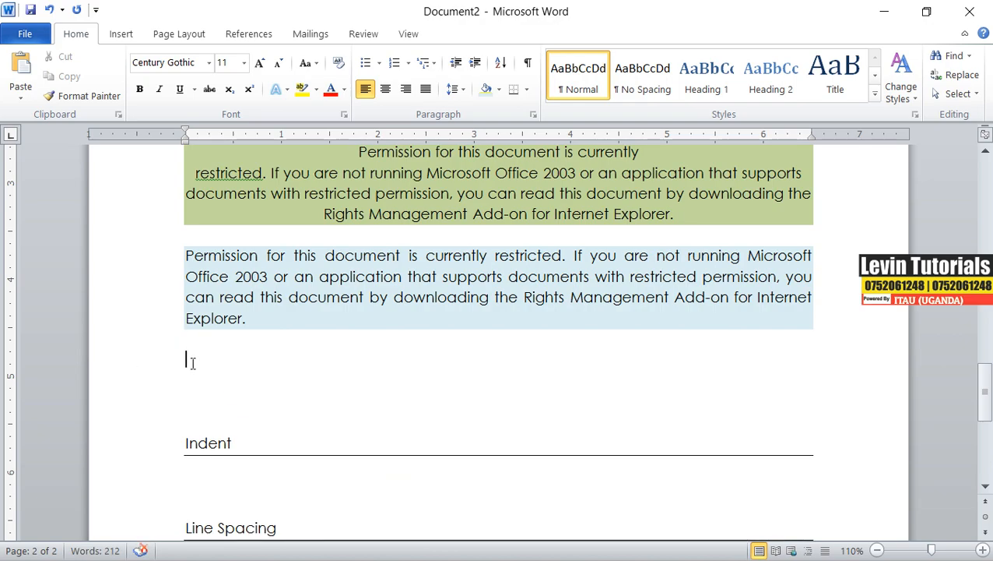
right_click(191, 360)
left_click(281, 137)
Right-align the newly pasted paragraph and shade it lavender.
left_click_drag(248, 421, 162, 312)
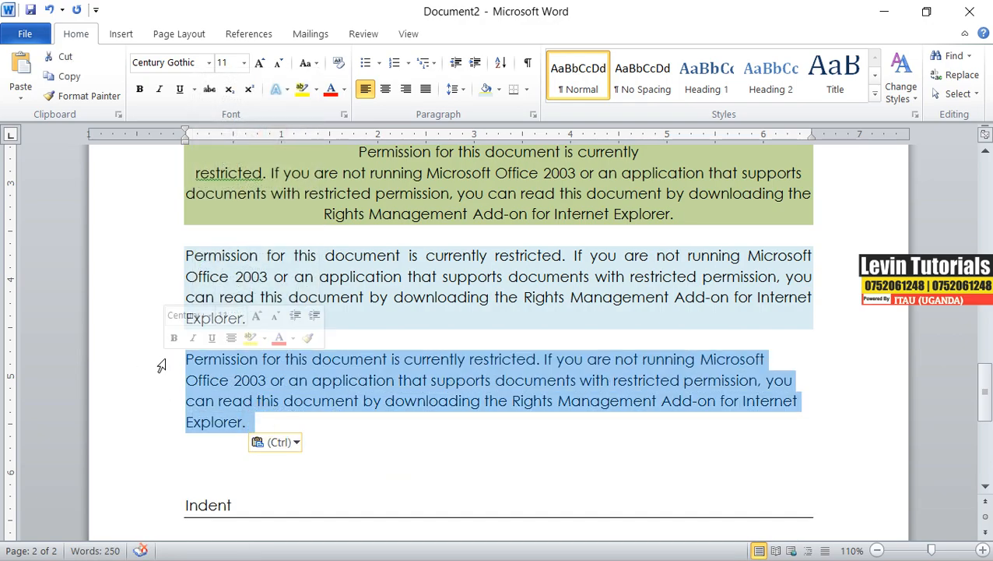
left_click(405, 89)
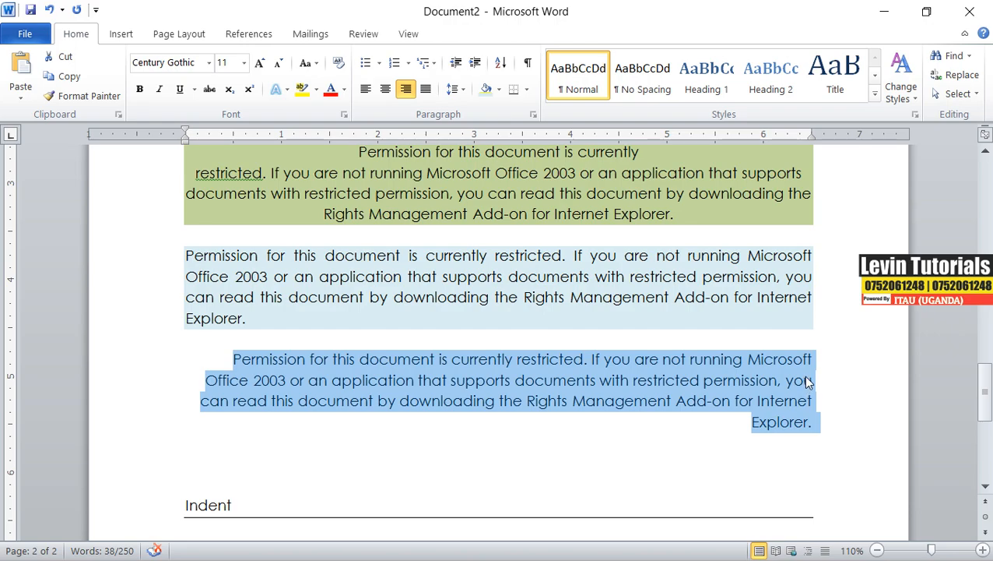
left_click(500, 90)
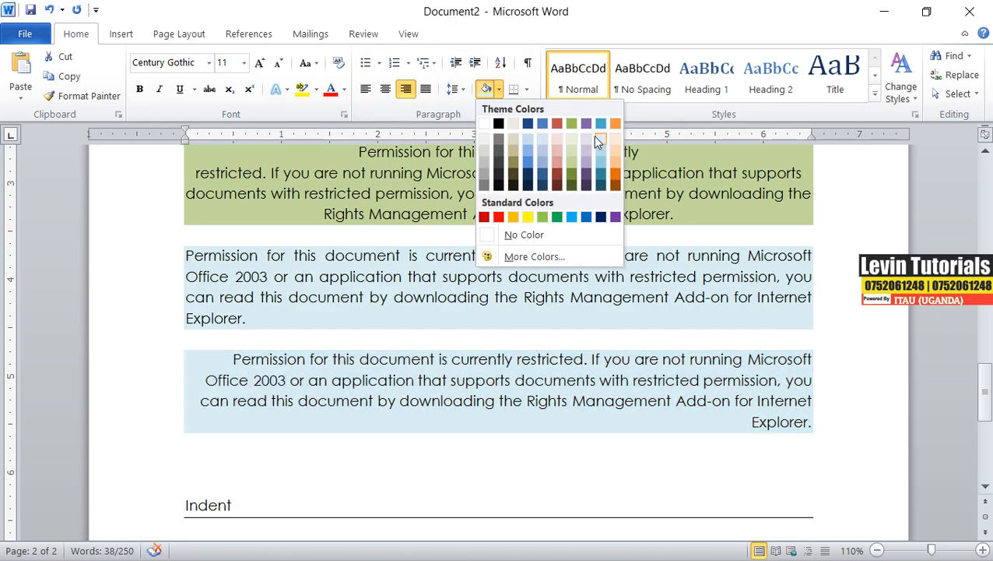
left_click(587, 148)
left_click(762, 376)
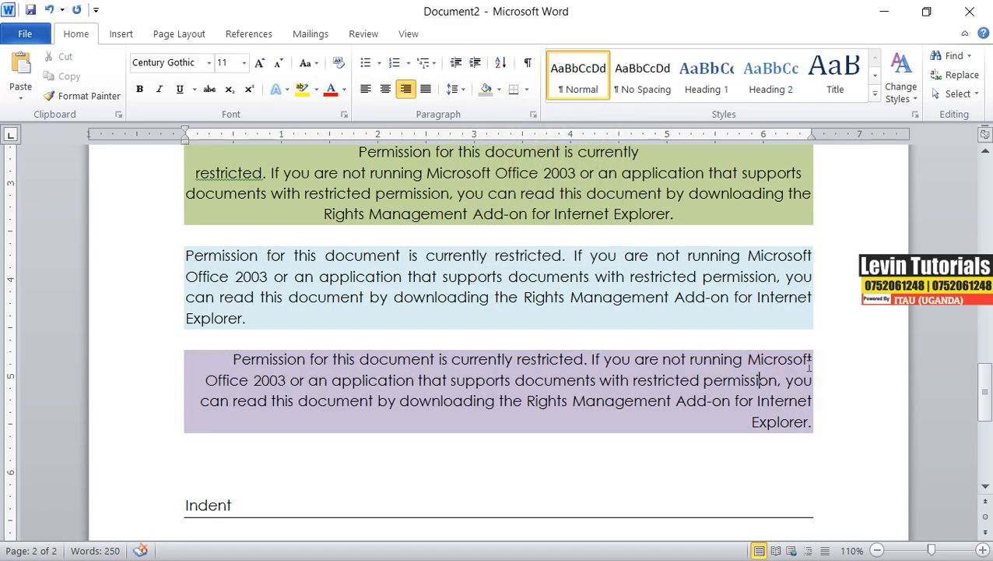
left_click(811, 359)
Apply dark blue shading to the left-aligned first notice paragraph.
left_click(250, 302)
scroll(320, 310, "up", 3)
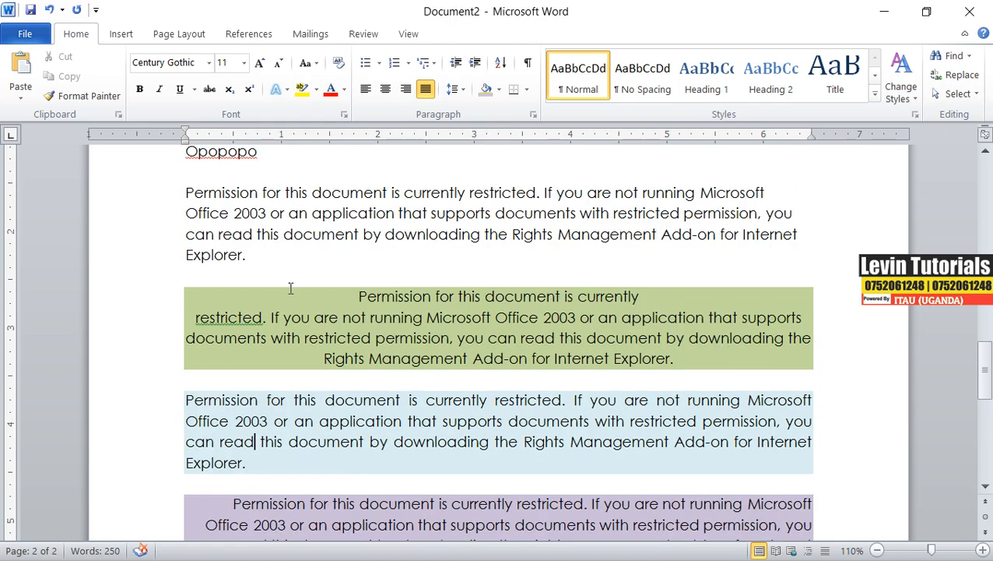
left_click(373, 274)
left_click(185, 192)
left_click_drag(185, 191, 251, 255)
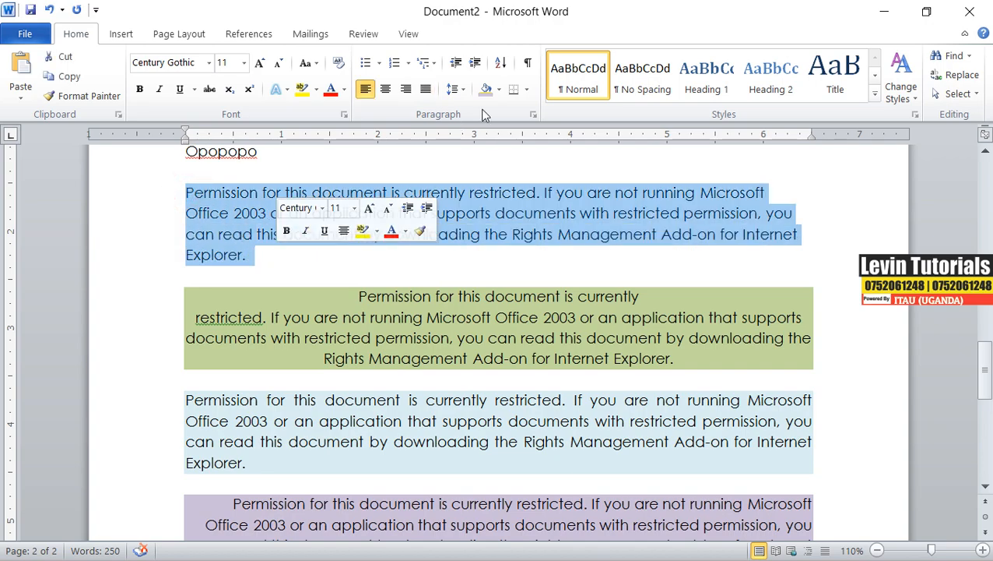
left_click(499, 89)
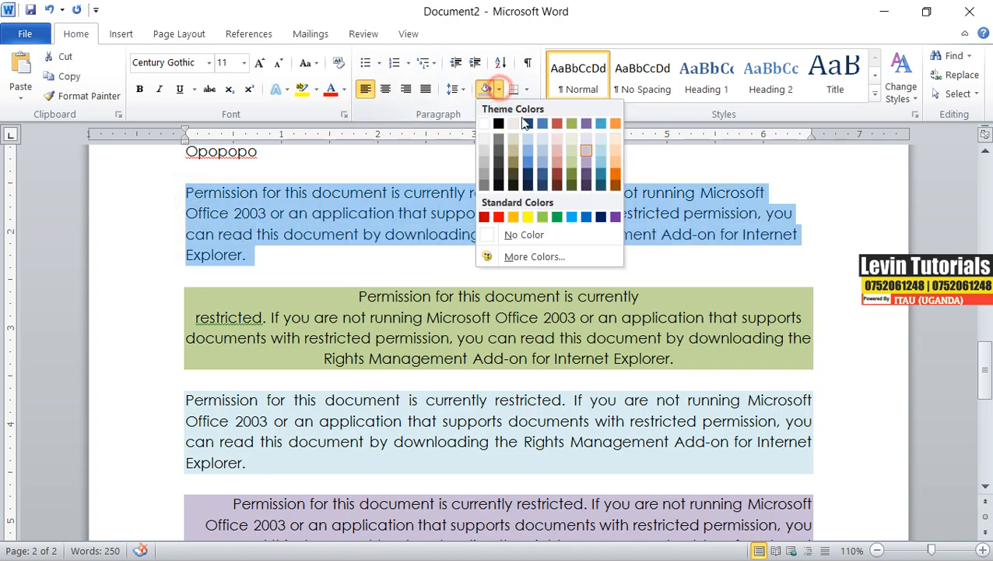
left_click(527, 173)
Type the label "Left align" on the empty line above the dark blue paragraph.
left_click(201, 174)
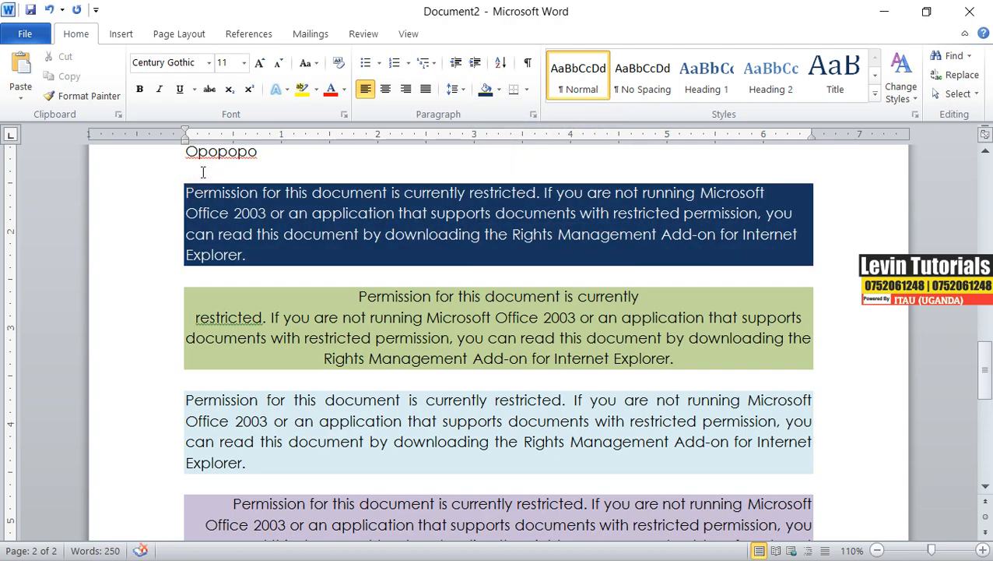
type("left align")
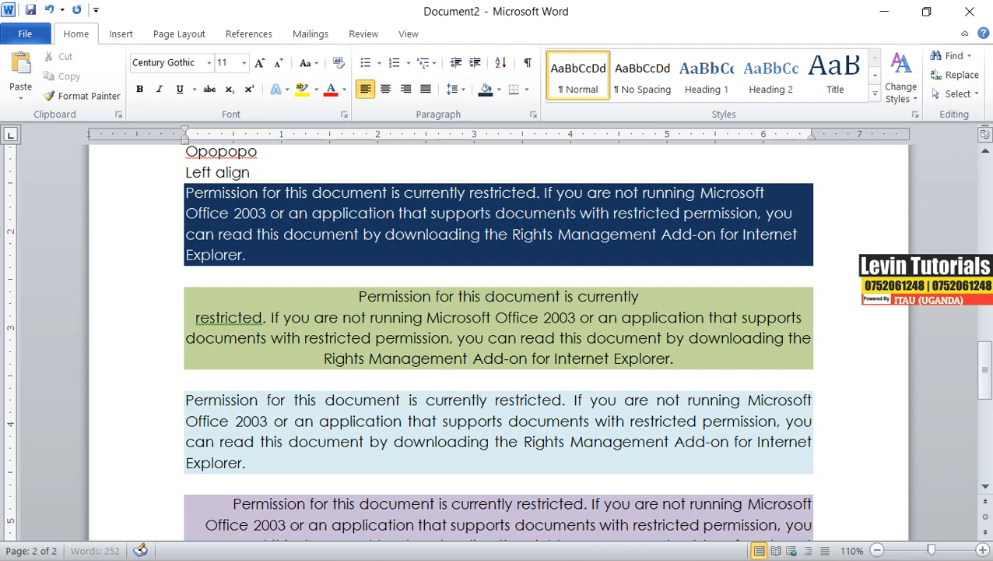
Make the "Left align" label bold and enlarge it to 14 pt.
left_click_drag(251, 172, 182, 172)
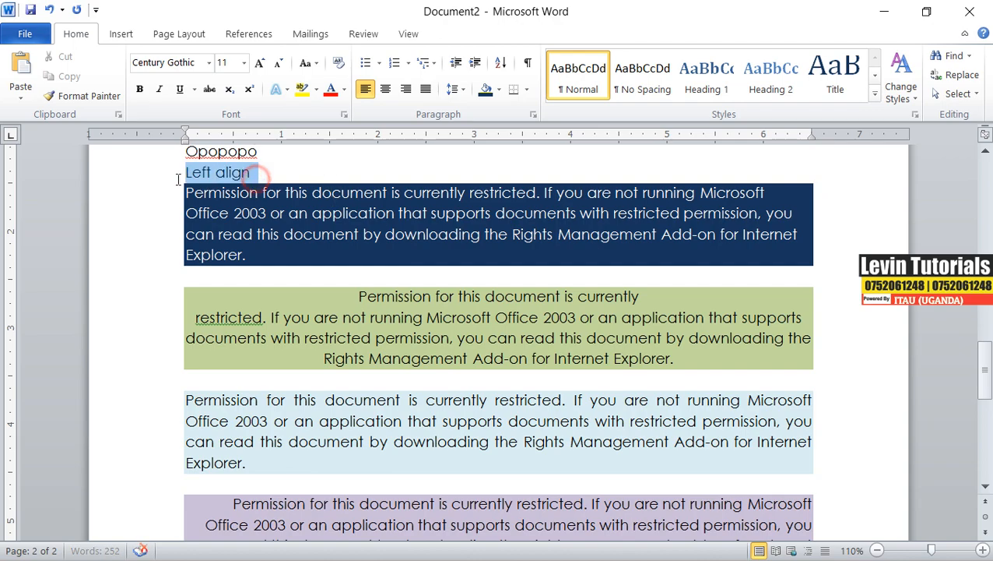
left_click(139, 89)
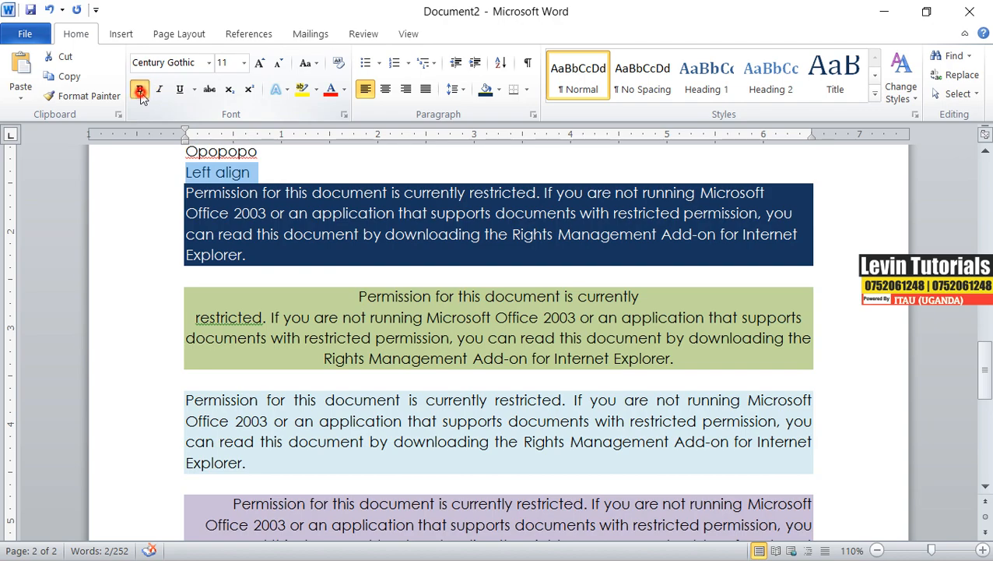
left_click(260, 63)
left_click(260, 63)
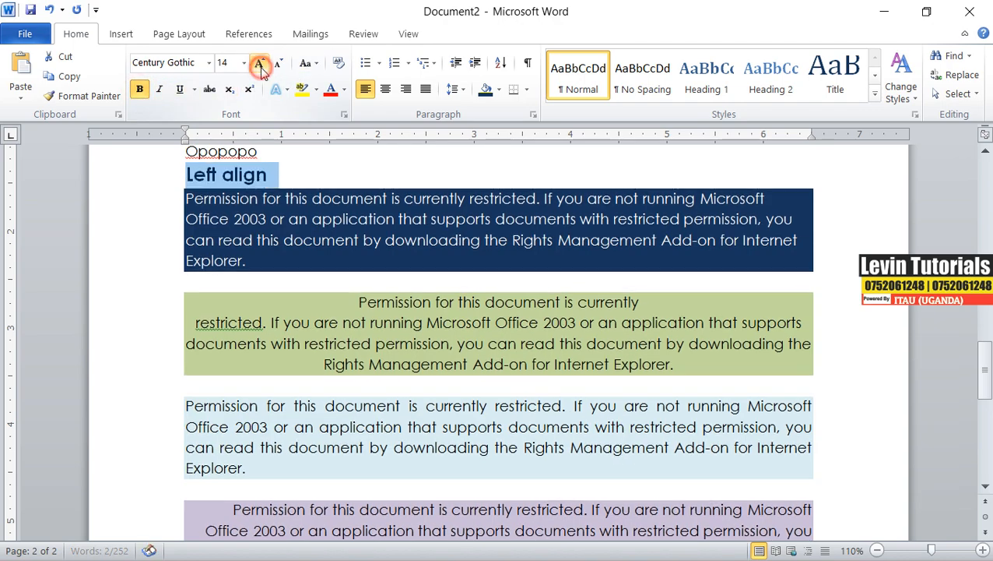
Copy the "Left align" label and paste it on its own line directly above the green centered paragraph, with a blank line before it.
right_click(248, 177)
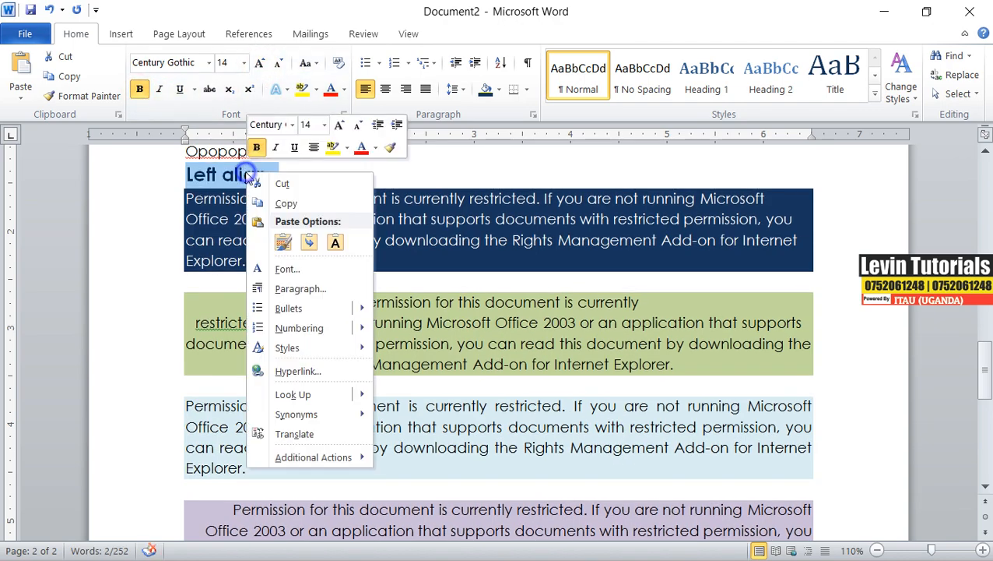
left_click(287, 204)
left_click(233, 281)
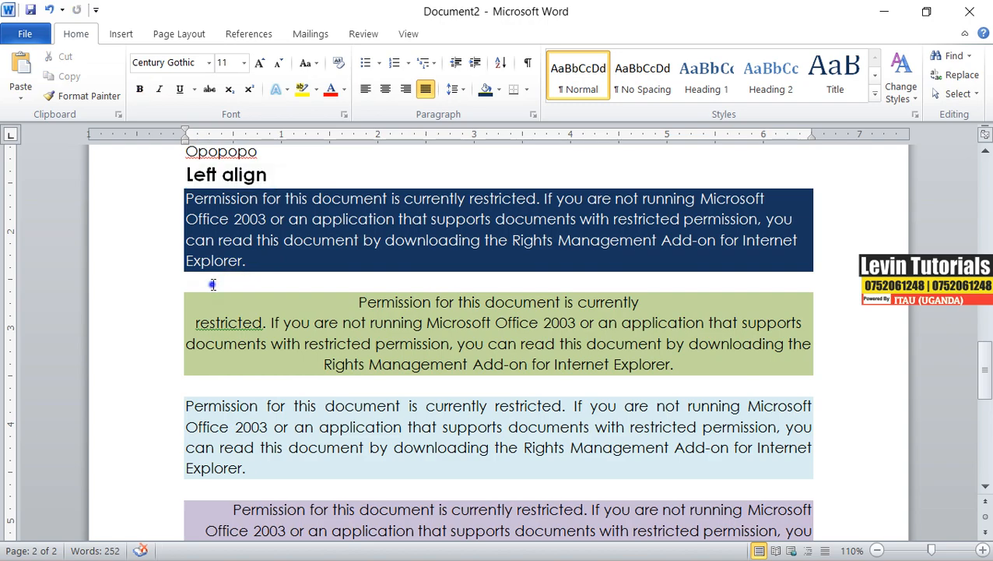
right_click(211, 284)
left_click(294, 333)
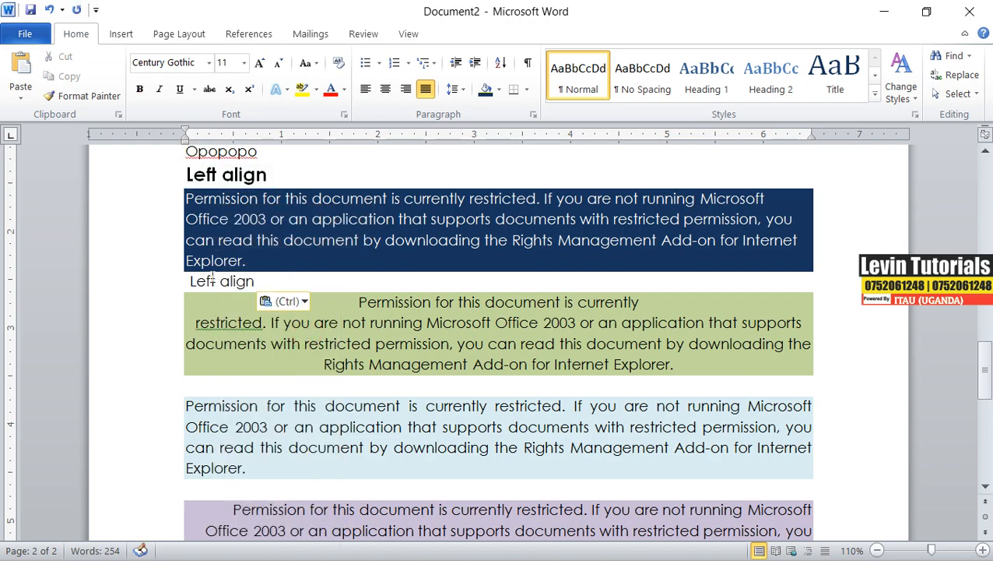
left_click_drag(255, 282, 192, 281)
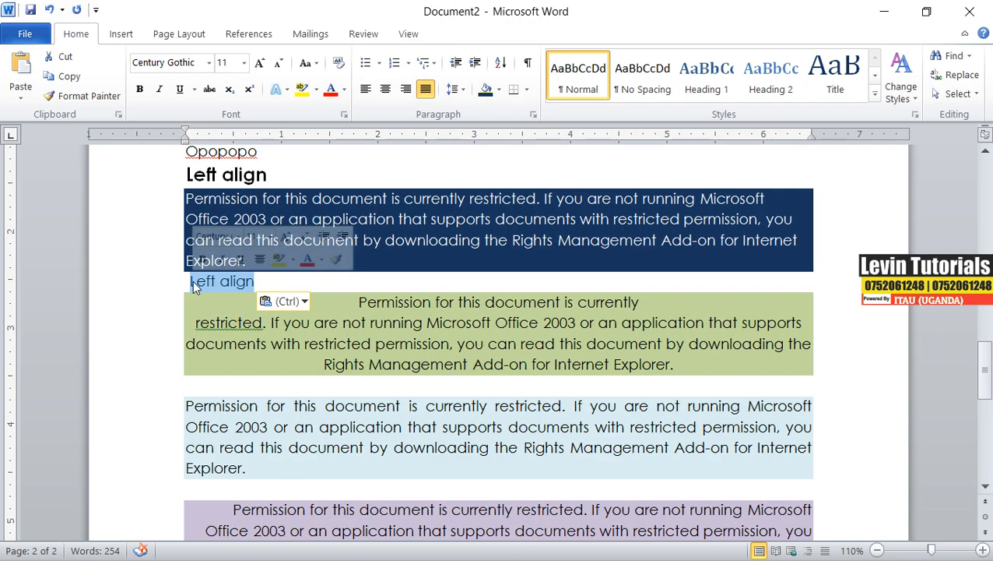
key("ctrl+v")
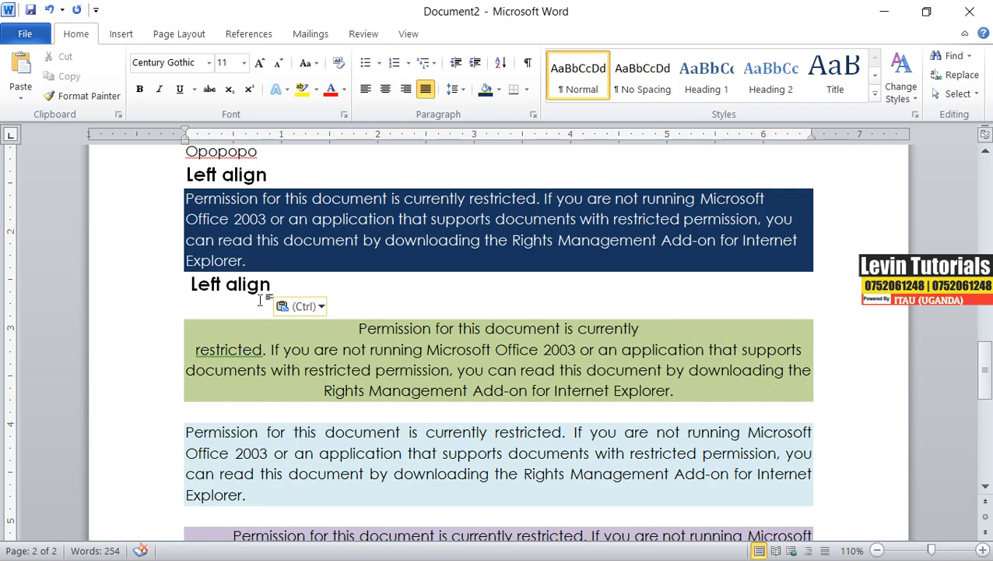
double_click(208, 289)
left_click(191, 286)
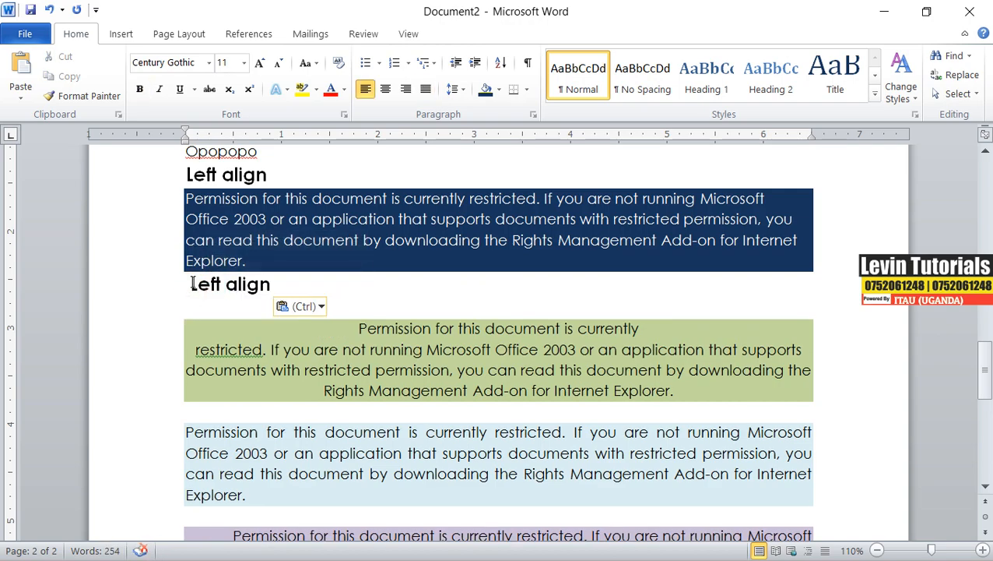
key("Return")
left_click(195, 321)
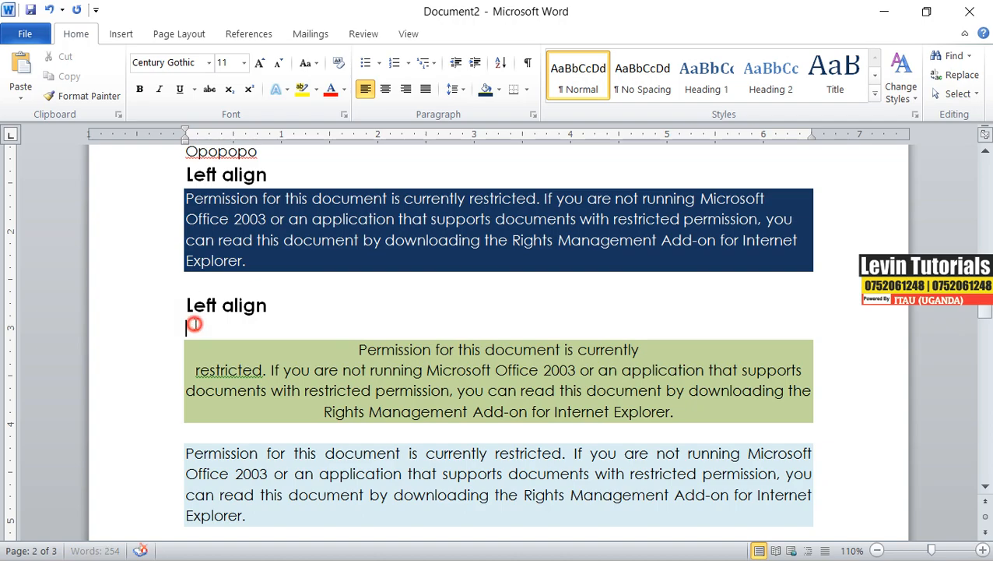
key("Delete")
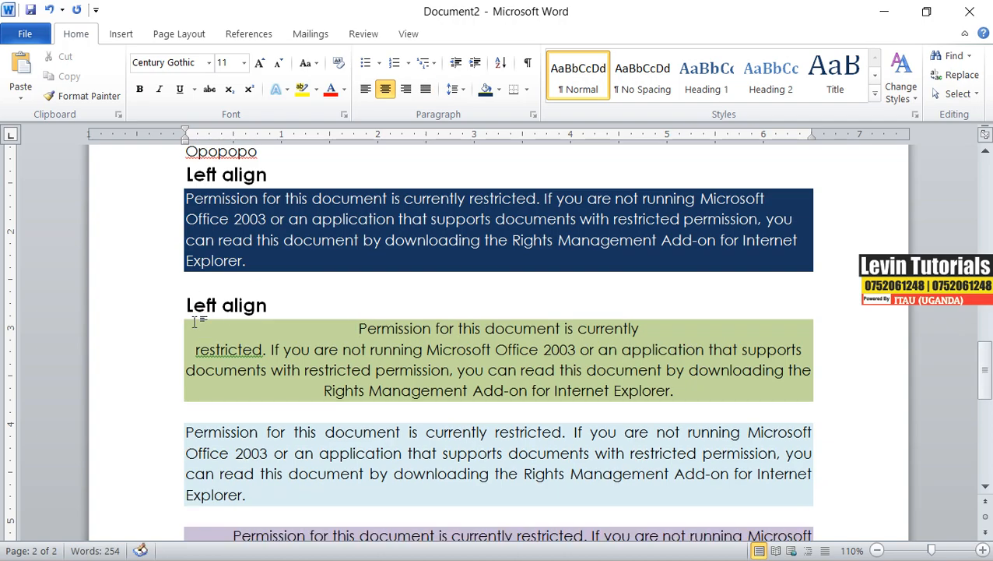
Change the first word of the copied label above the green paragraph to "Center".
left_click(201, 305)
double_click(201, 306)
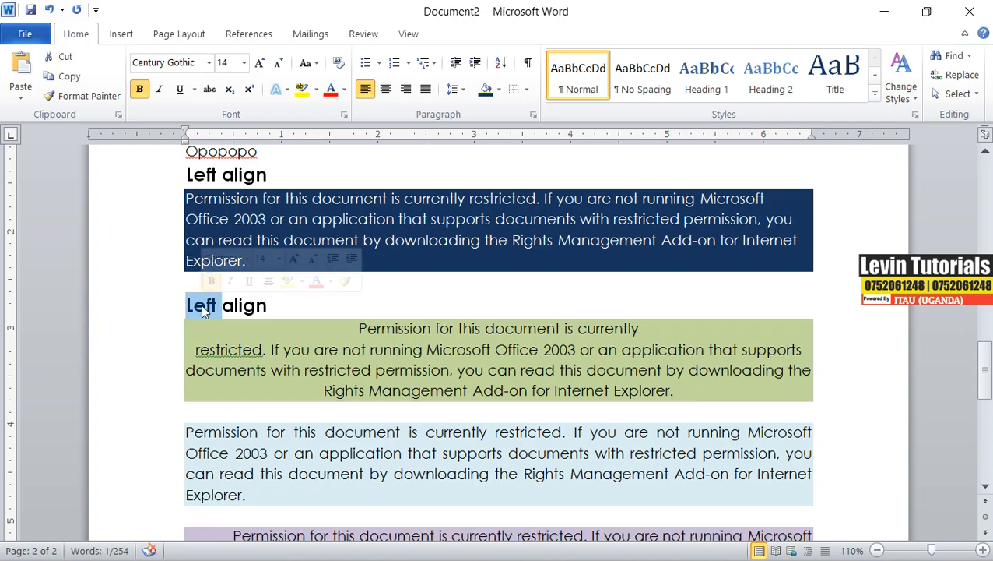
type("cente")
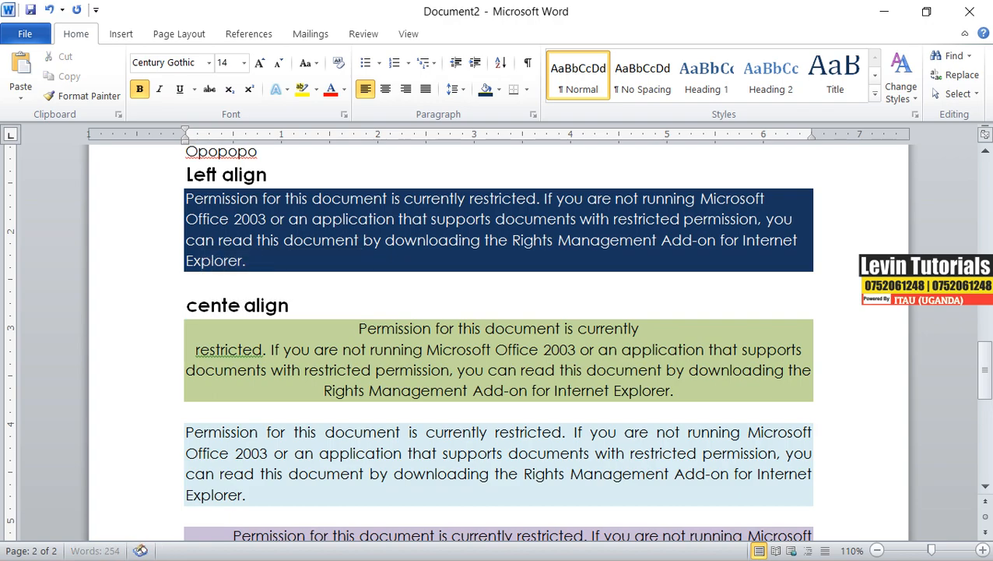
type("r")
Paste the label again on a new line directly above the light blue justified paragraph.
scroll(248, 326, "down", 2)
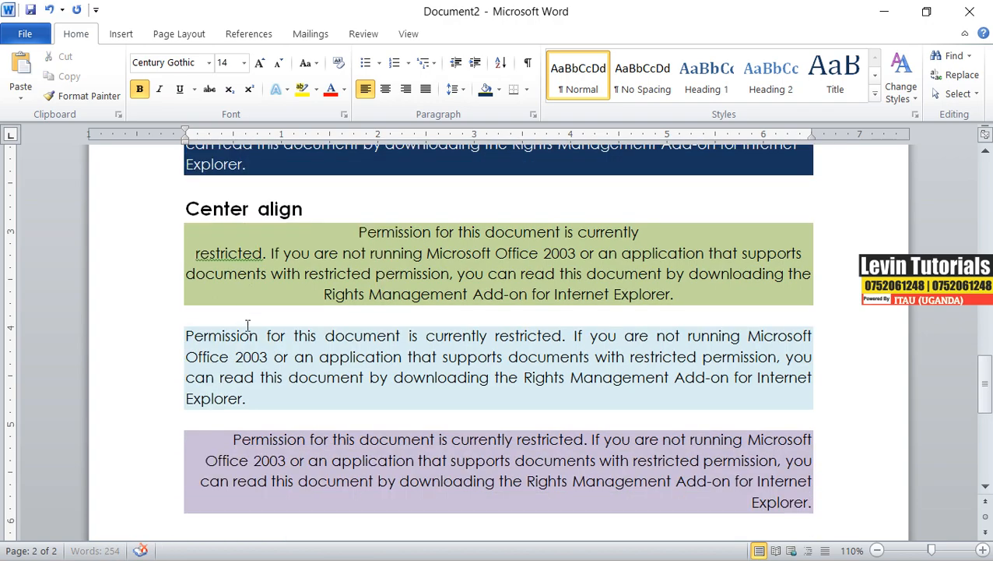
left_click(221, 316)
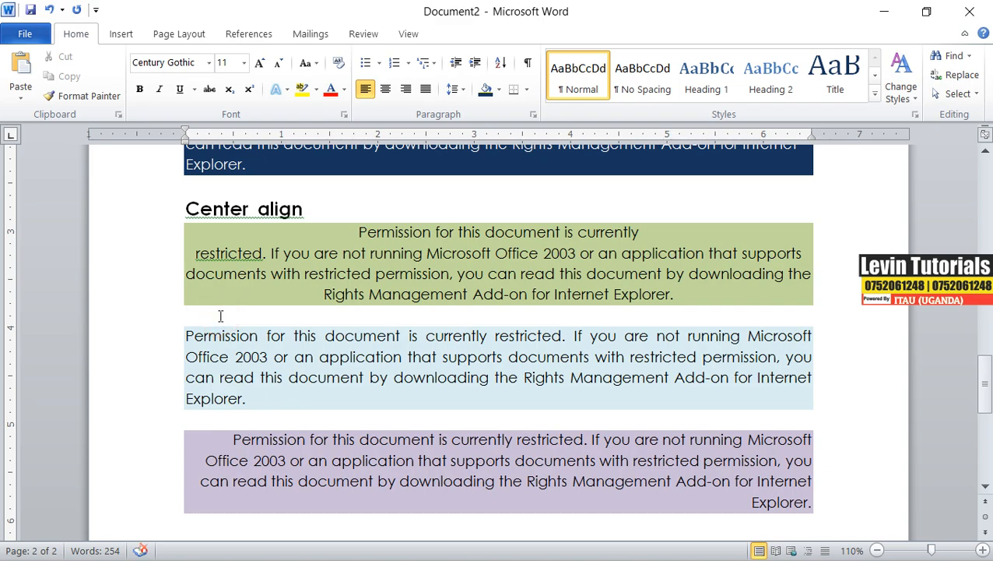
key("Return")
key("ctrl+v")
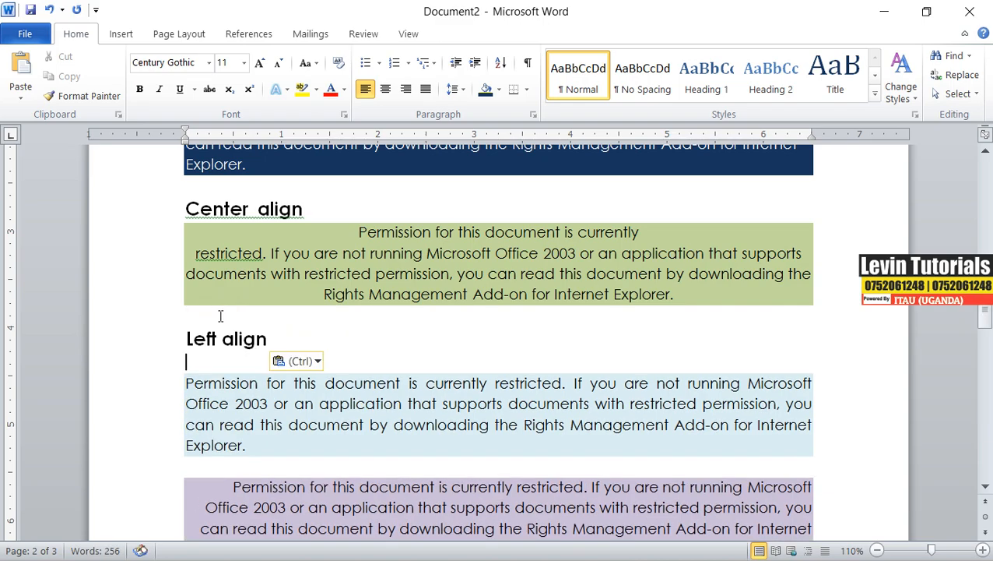
key("Delete")
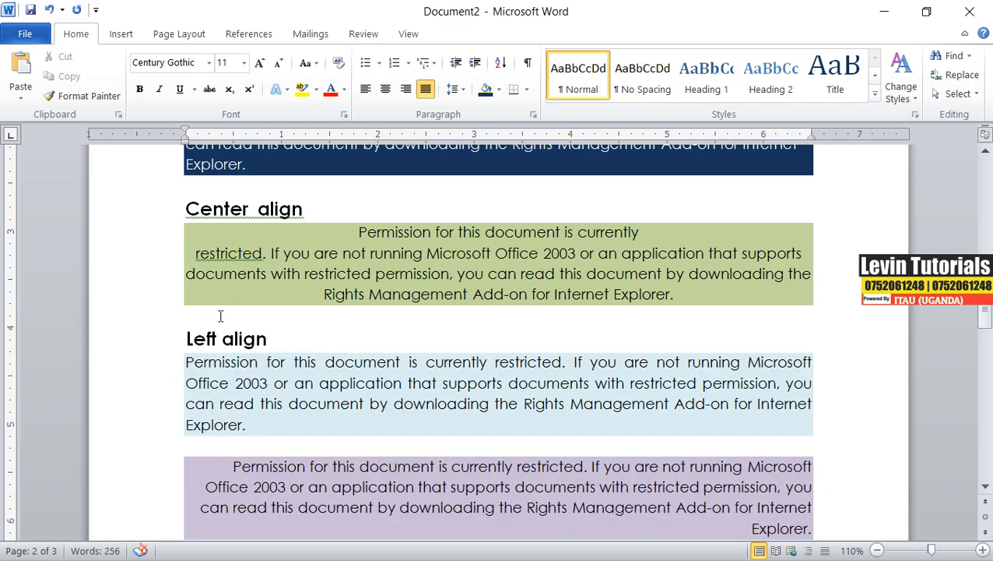
Replace "Left" in the label above the light blue paragraph with "justified".
double_click(204, 336)
scroll(241, 352, "up", 2)
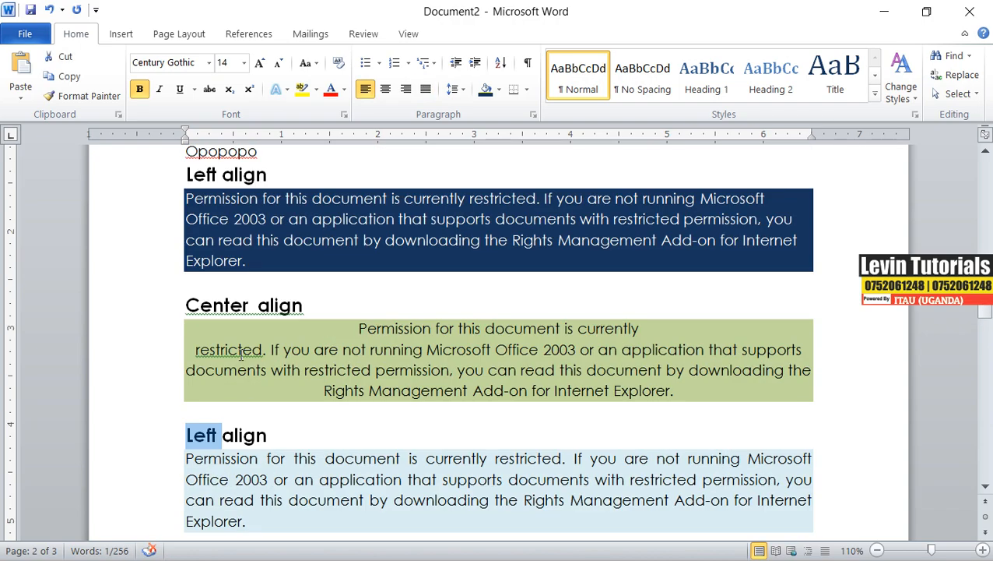
scroll(241, 353, "down", 1)
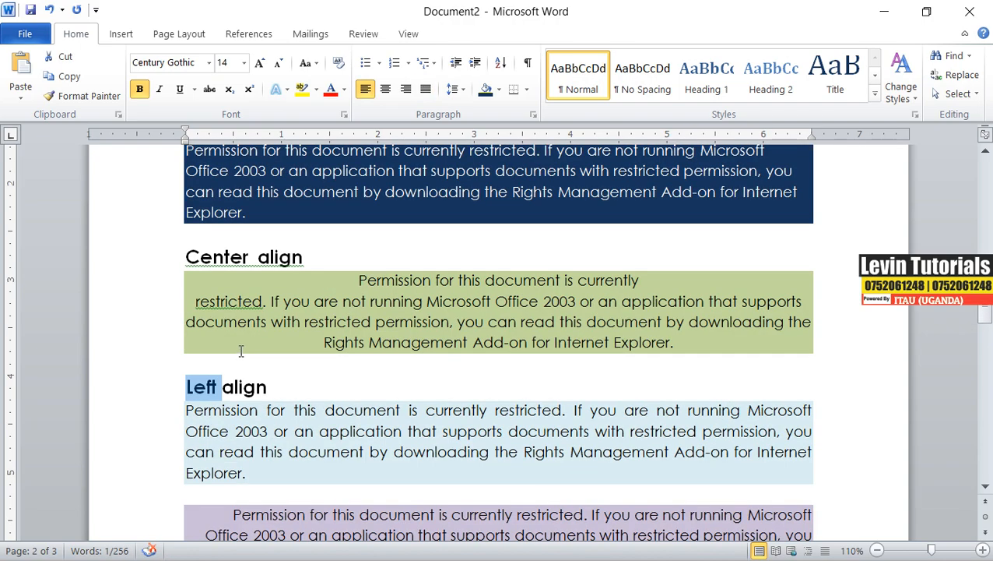
type("jus")
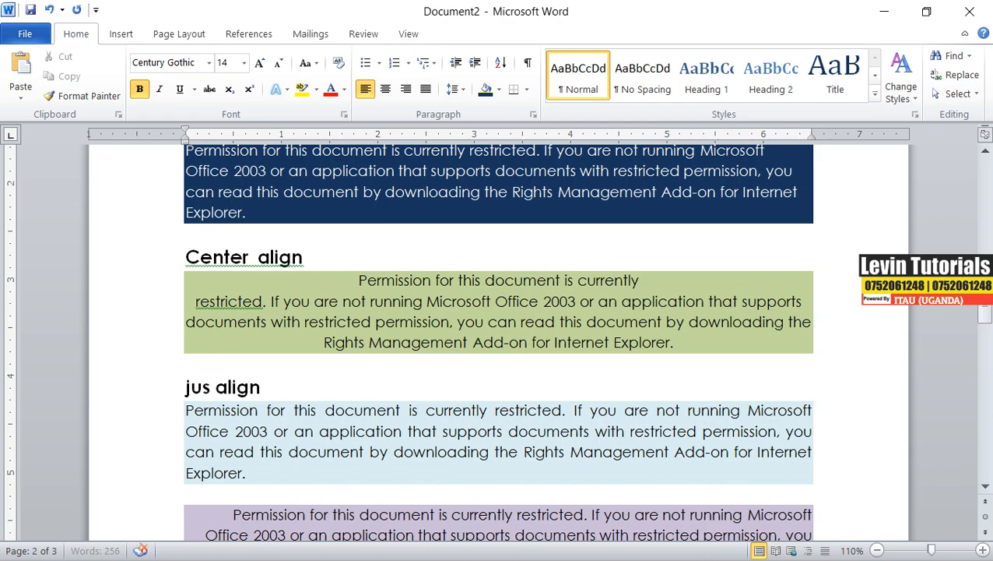
type("tifi")
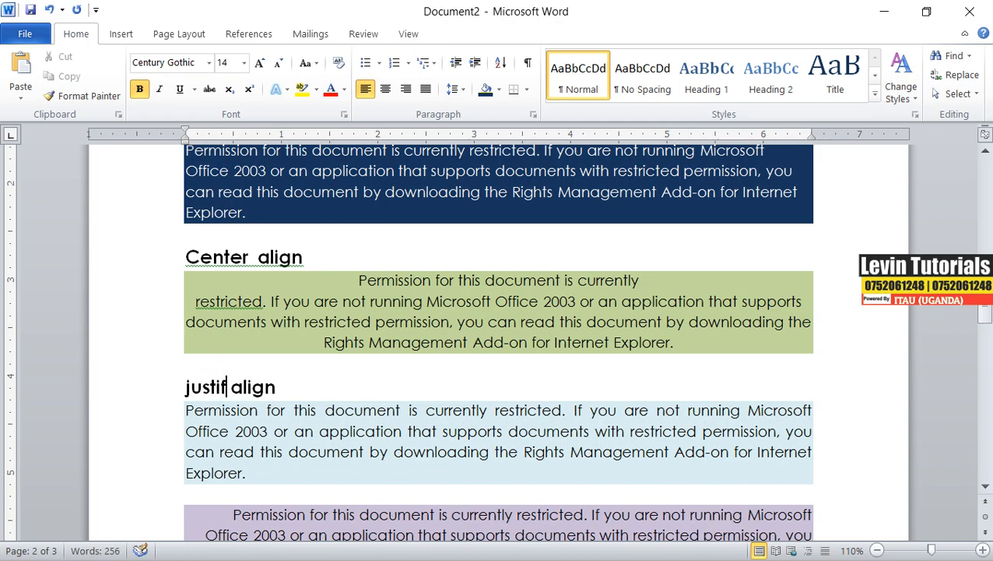
type("ed")
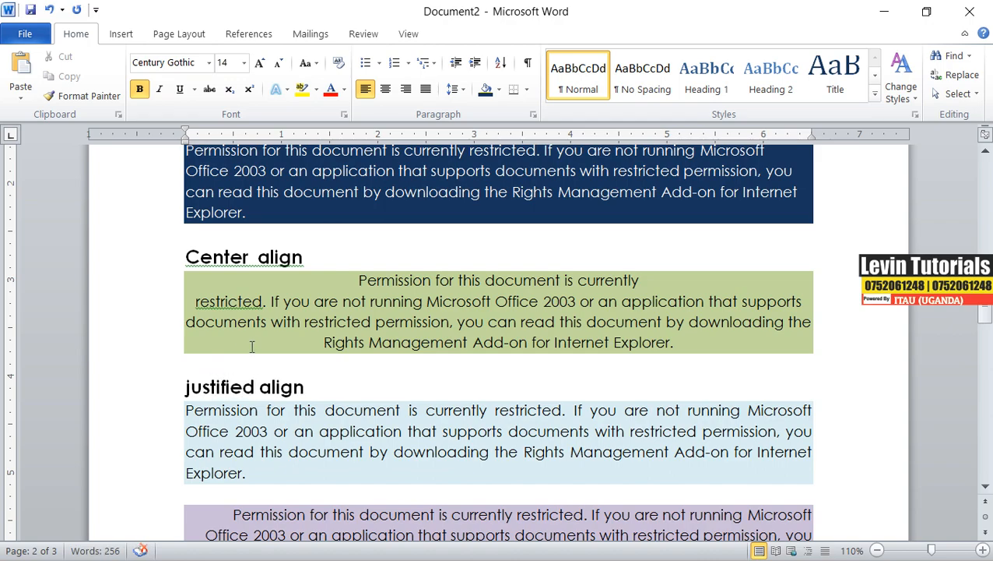
Add a blank line above the lavender paragraph and capitalize "Justified" in the light blue paragraph's label.
scroll(261, 370, "down", 2)
left_click(273, 399)
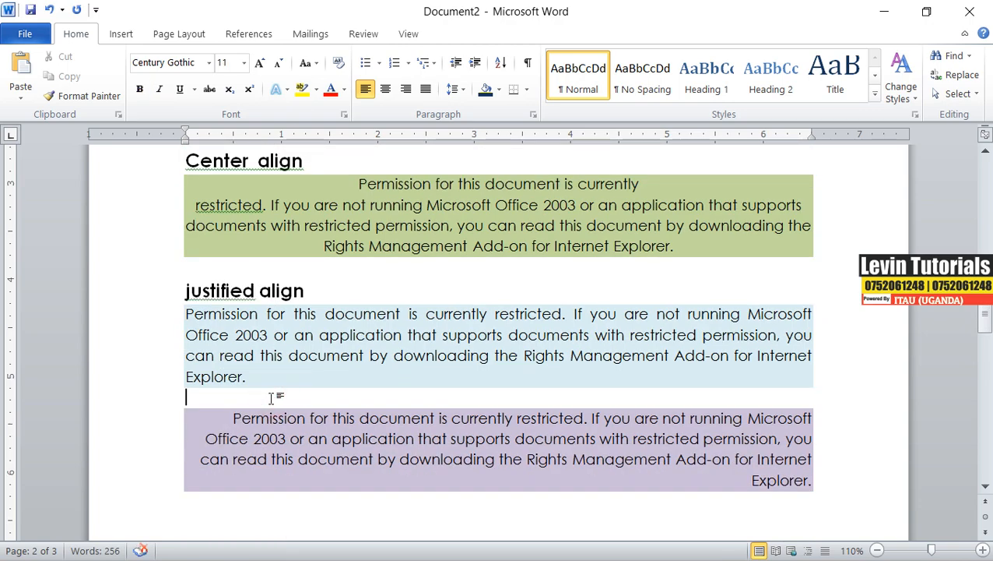
key("Return")
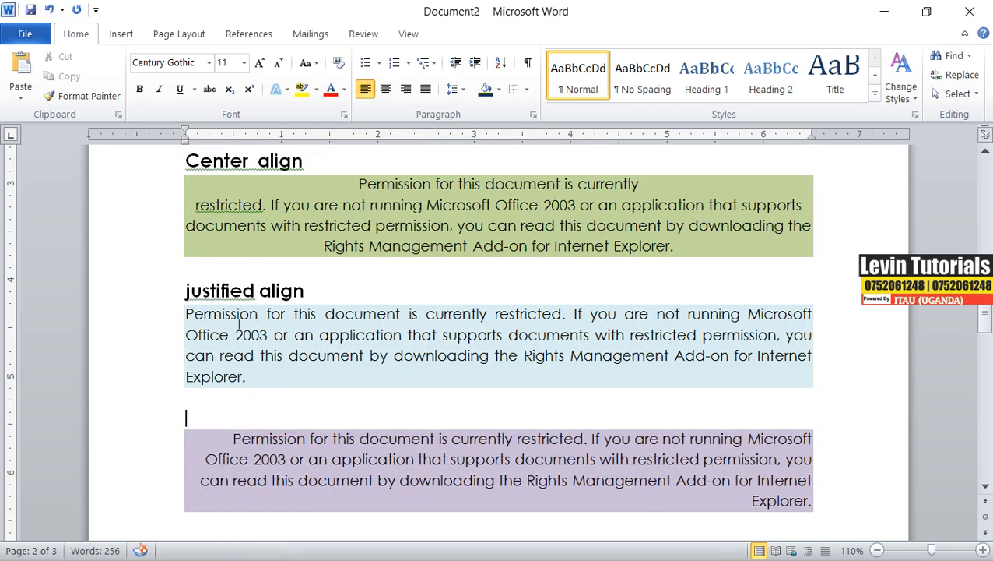
right_click(241, 296)
left_click(304, 315)
Paste the label as plain text above the lavender paragraph and change its first word to "right".
right_click(193, 419)
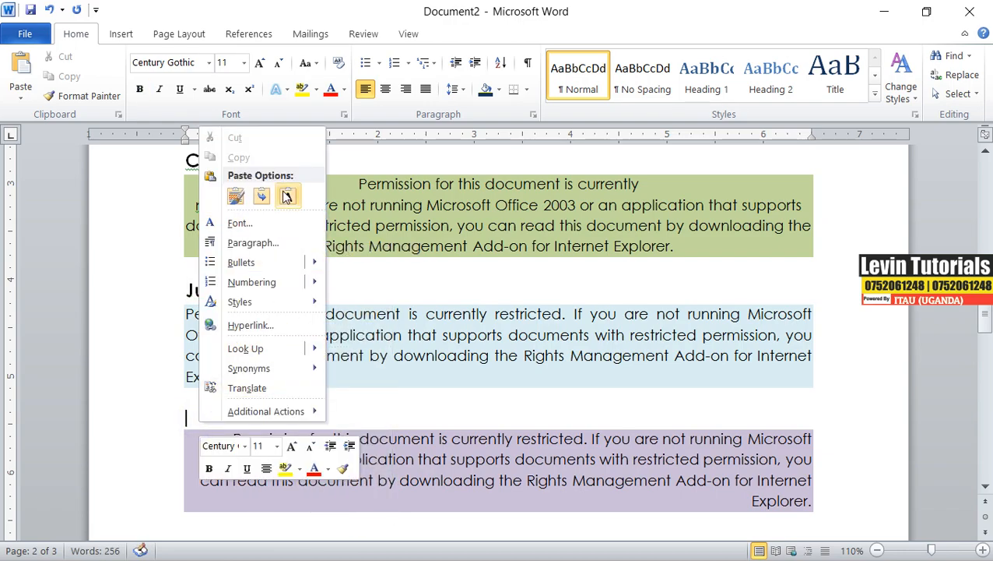
left_click(288, 197)
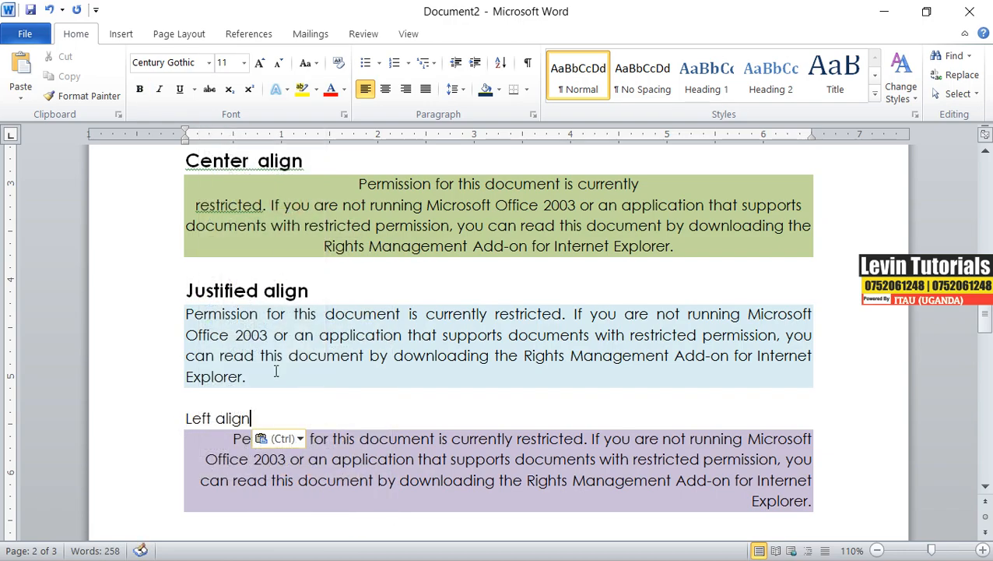
double_click(199, 419)
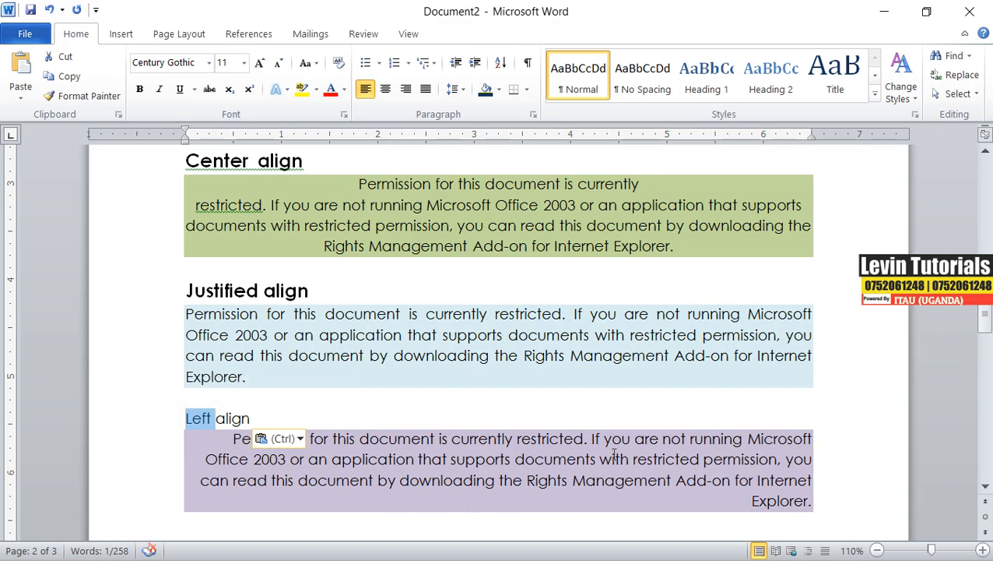
type("righ")
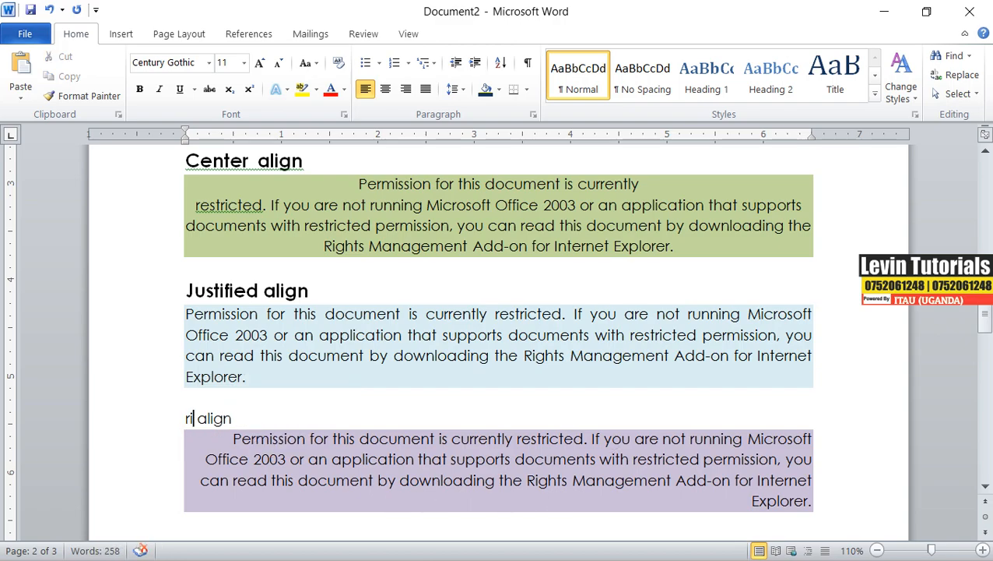
type("t")
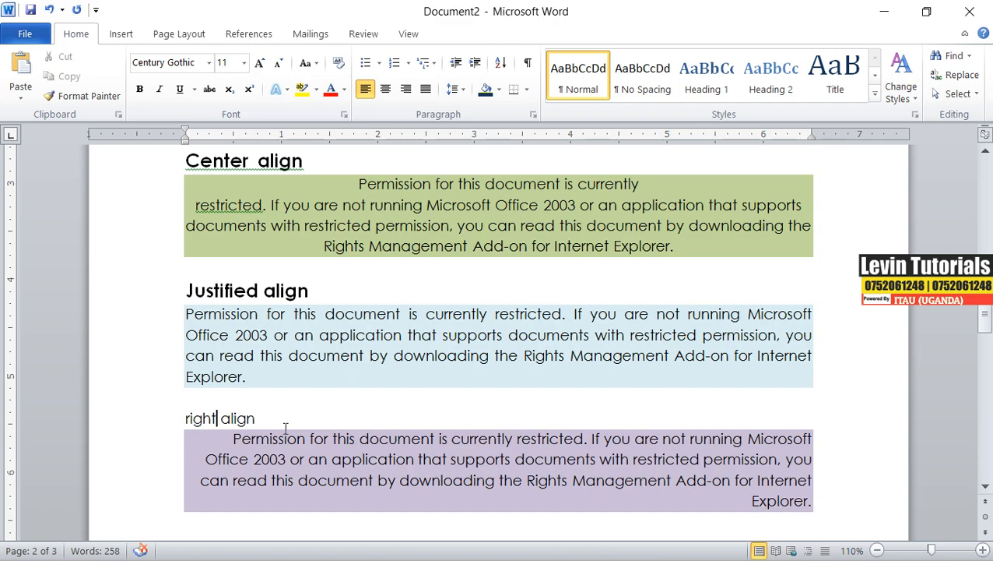
Make the "right align" label bold and enlarge it to 14 pt.
left_click_drag(265, 421, 170, 414)
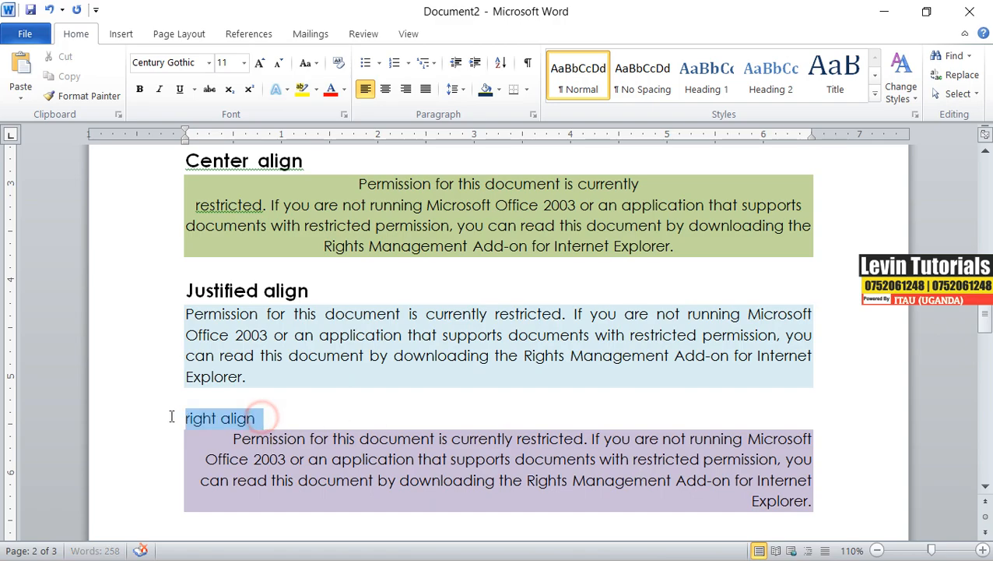
left_click(141, 89)
left_click(260, 64)
left_click(260, 63)
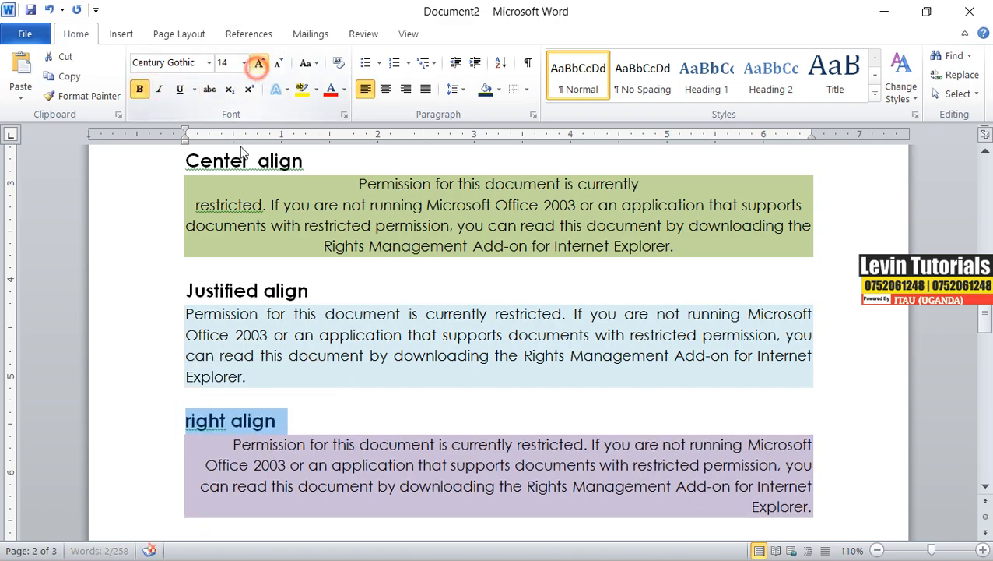
Capitalize "Right" in the lavender paragraph's label using the grammar suggestion.
left_click(206, 427)
right_click(210, 430)
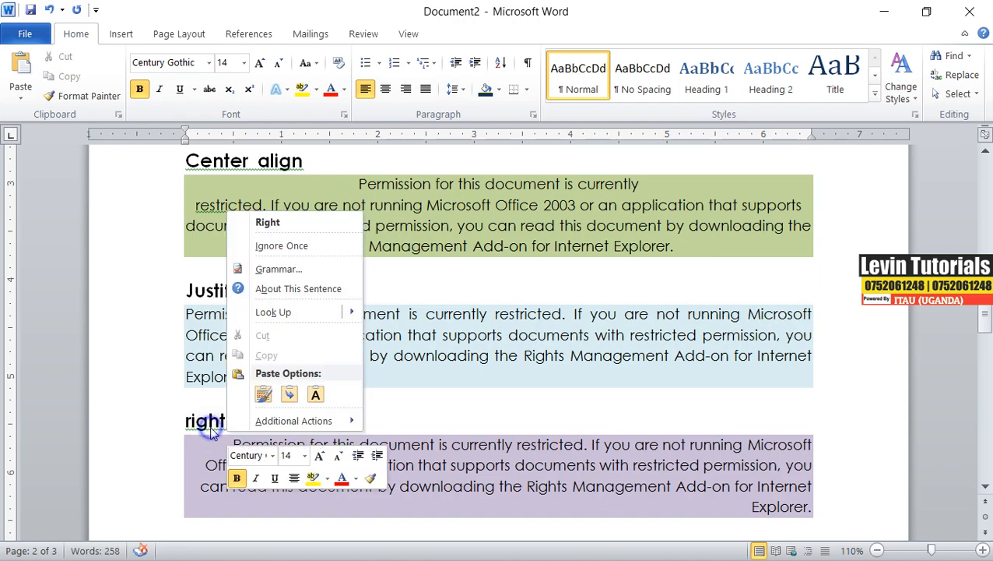
left_click(268, 222)
Delete the leftover practice text lines above the first "Left align" label.
scroll(286, 358, "down", 1)
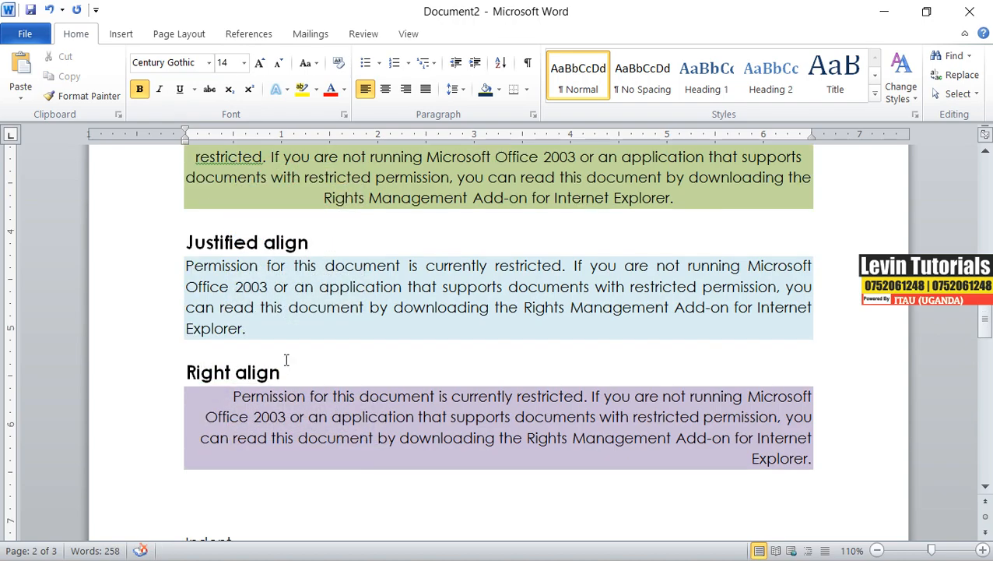
scroll(285, 357, "up", 9)
scroll(286, 351, "down", 1)
scroll(284, 348, "up", 3)
left_click(183, 293)
left_click_drag(489, 367, 852, 421)
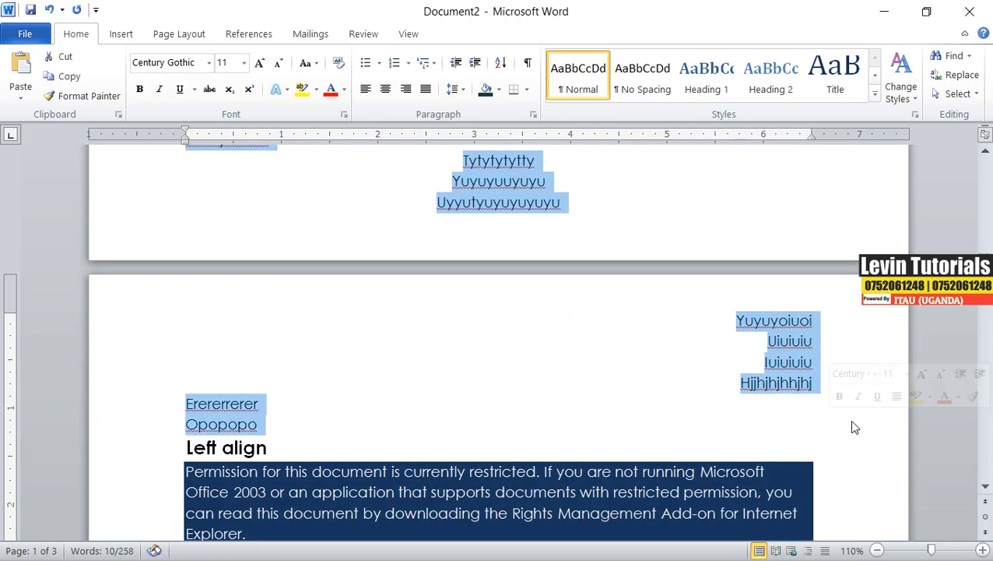
key("Delete")
Insert blank lines after the Alignment bullet list to push the "Left align" section onto the next page.
scroll(841, 400, "up", 5)
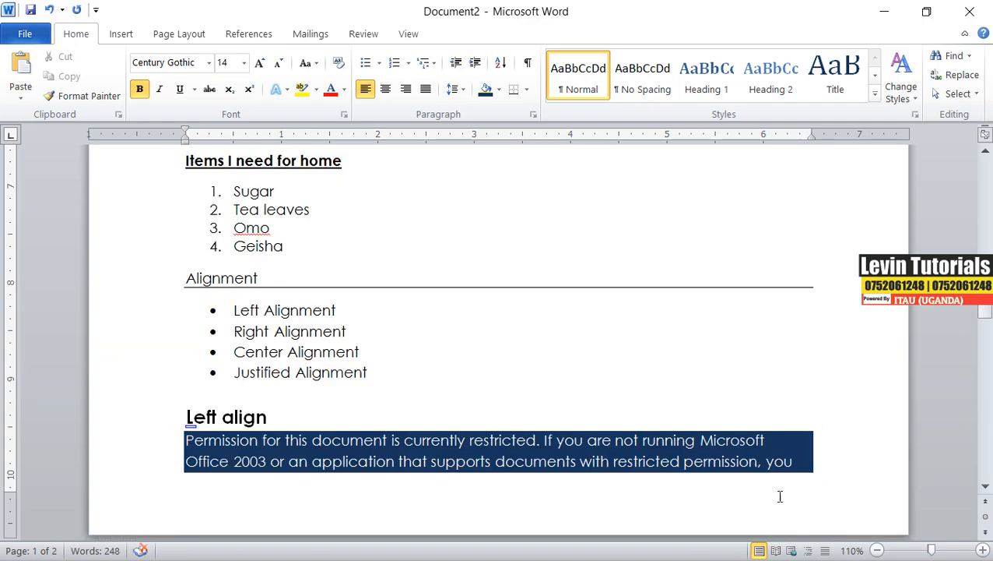
key("Return")
key("Return")
key("Return")
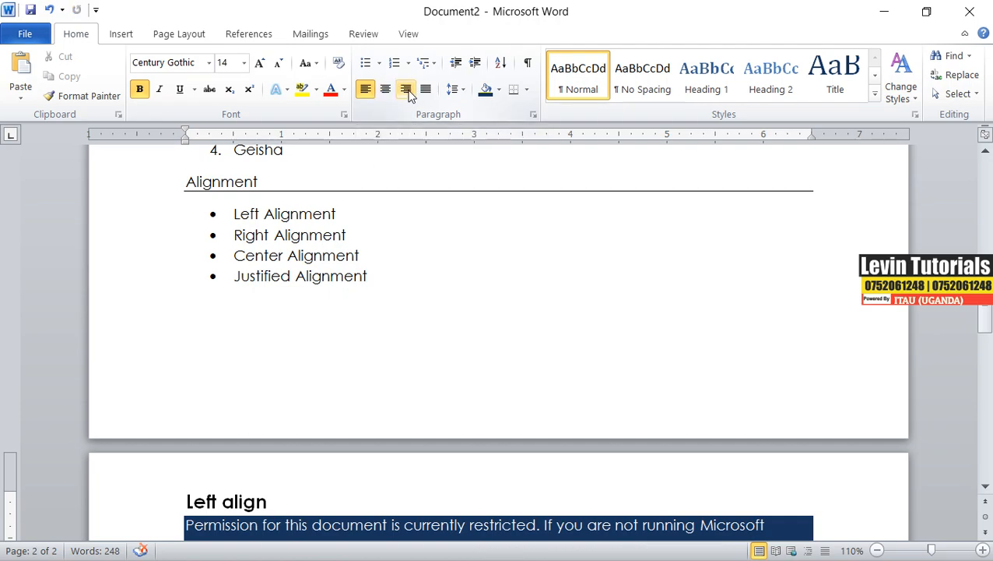
scroll(455, 202, "down", 10)
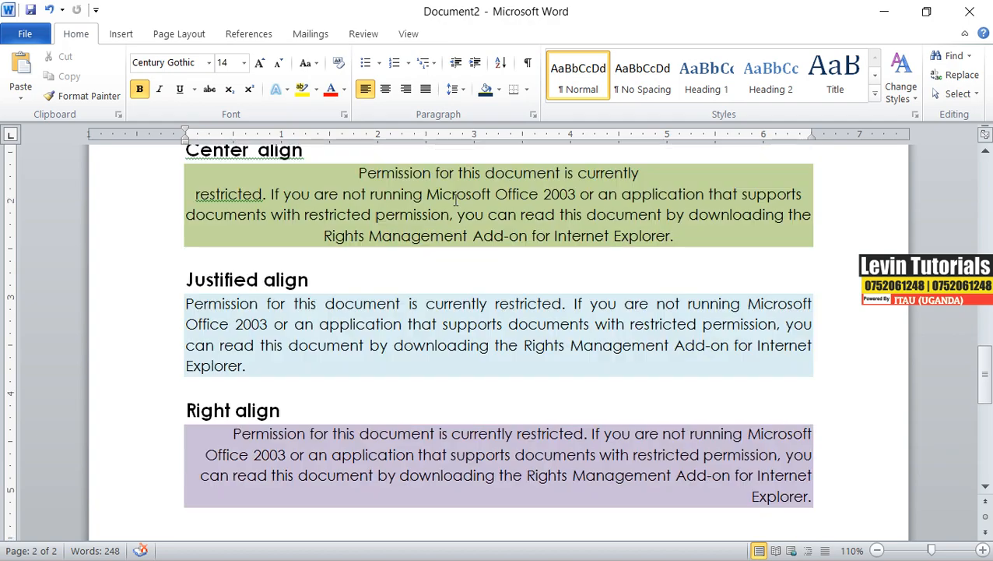
scroll(462, 199, "up", 15)
scroll(462, 199, "up", 9)
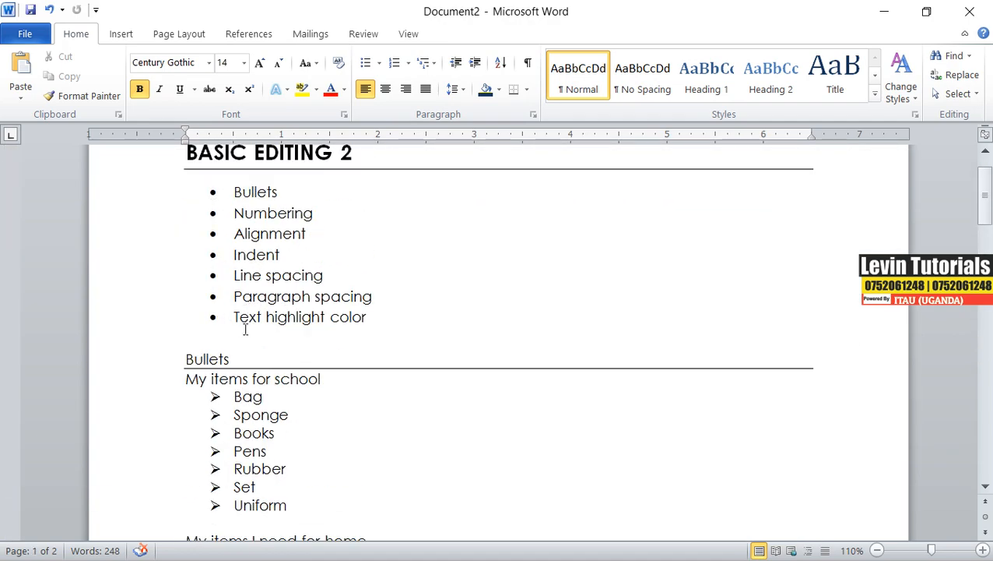
Scroll through the document to review the bullets, numbering and alignment sections.
scroll(324, 280, "down", 12)
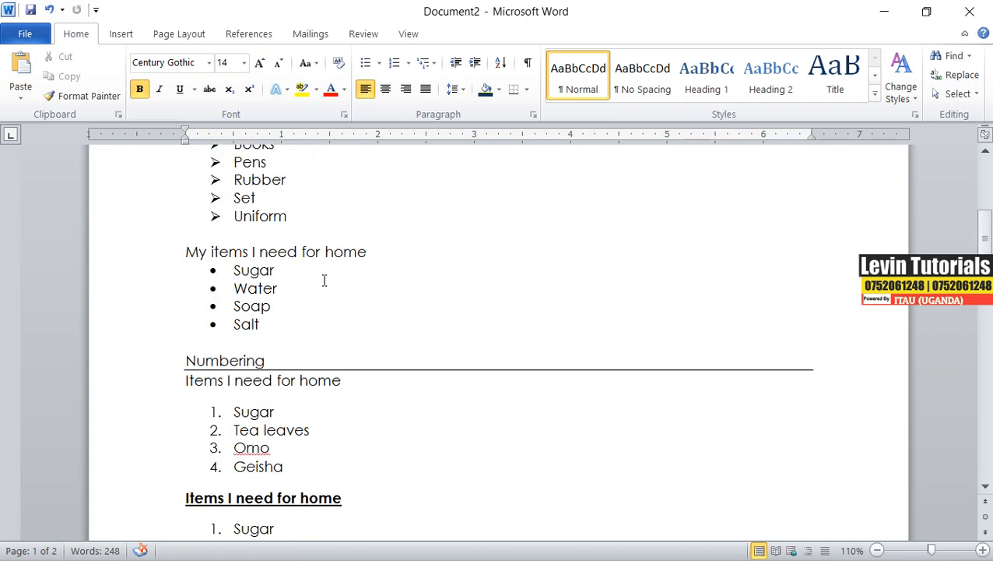
scroll(324, 279, "down", 10)
scroll(327, 277, "up", 3)
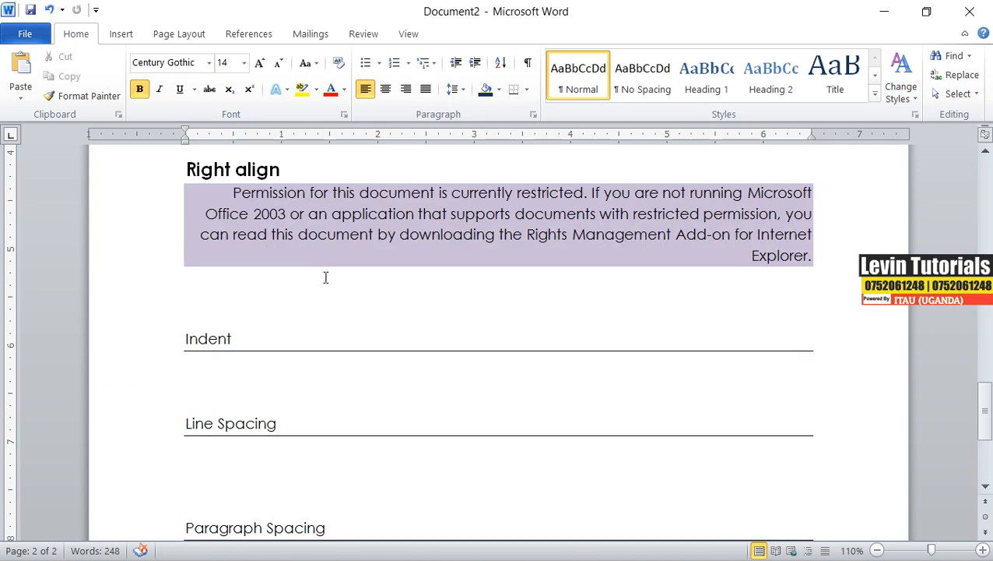
scroll(234, 273, "up", 5)
scroll(233, 272, "down", 5)
scroll(234, 272, "up", 6)
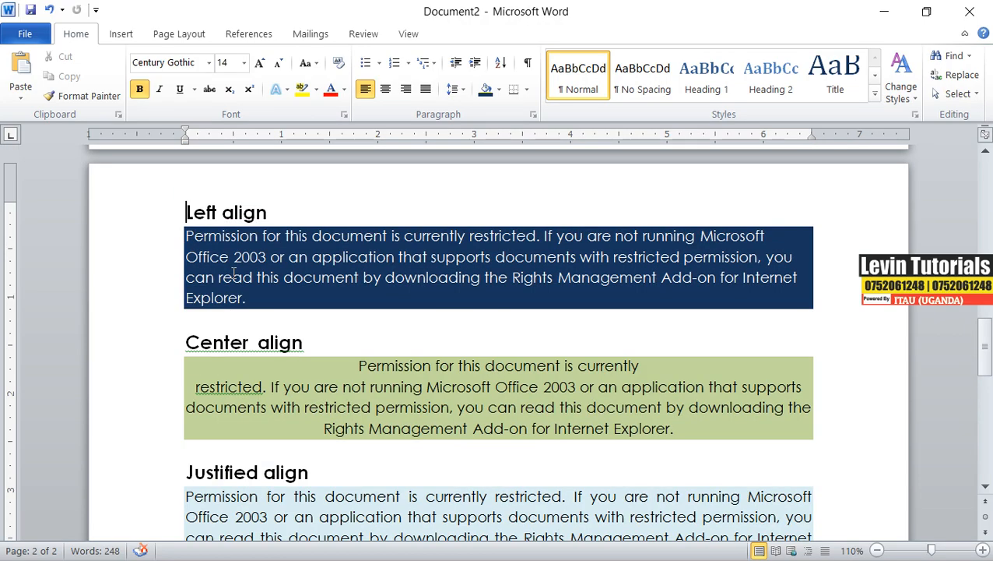
scroll(233, 272, "up", 15)
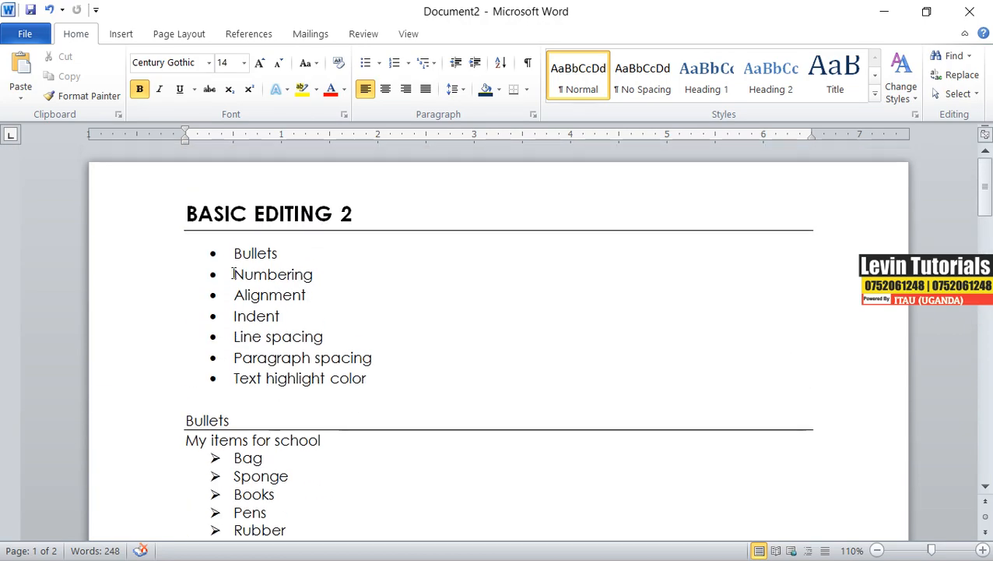
scroll(375, 330, "down", 15)
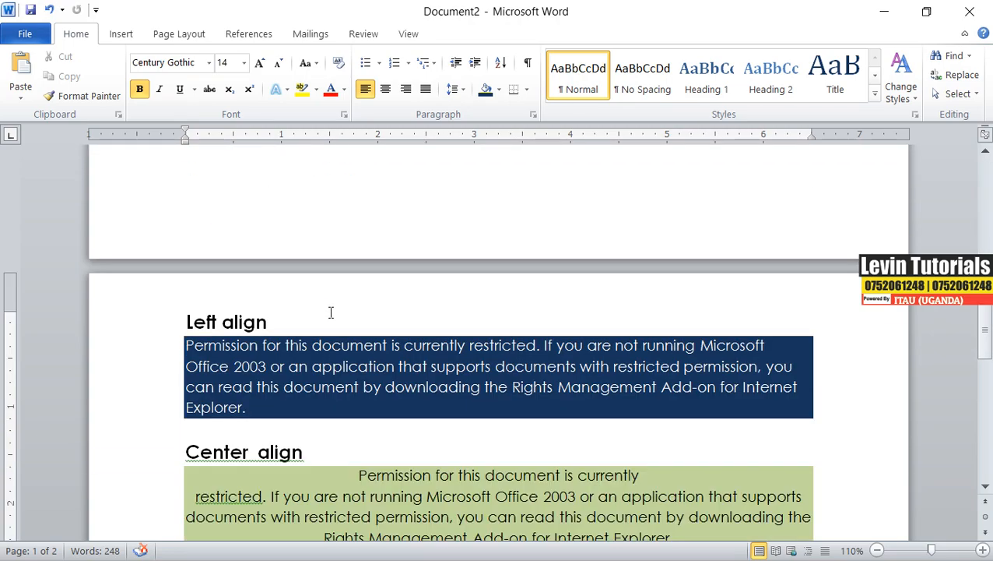
scroll(331, 312, "down", 10)
Copy the right-aligned sample paragraph's text and paste it as text only on the blank line under the Indent heading.
left_click(210, 394)
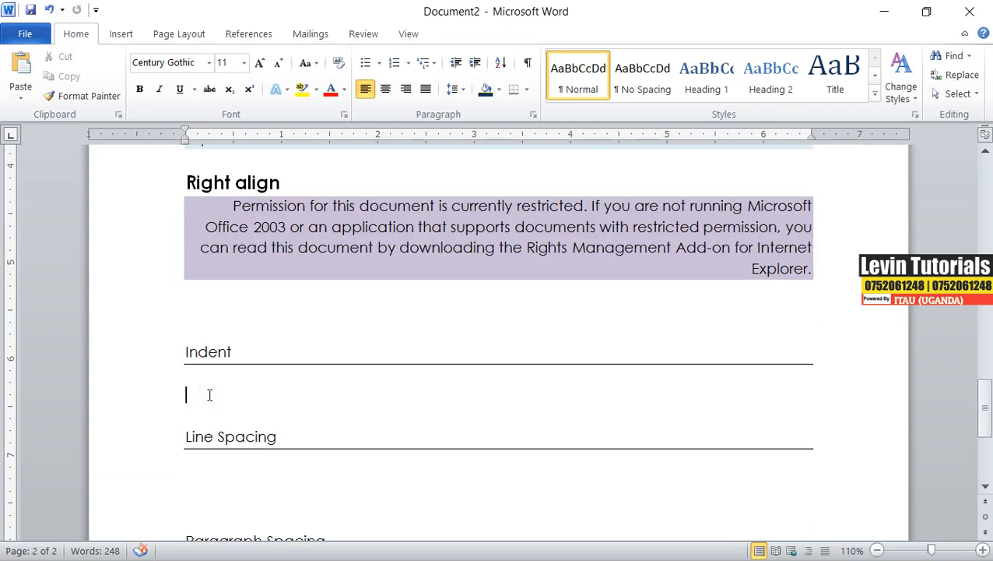
left_click_drag(235, 210, 761, 254)
right_click(728, 211)
left_click(768, 243)
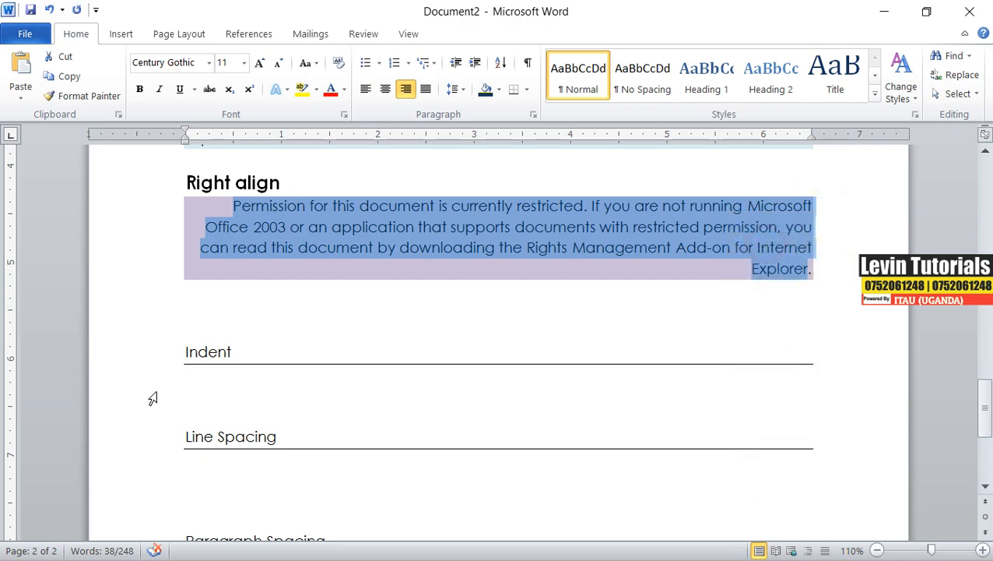
left_click(222, 392)
right_click(222, 392)
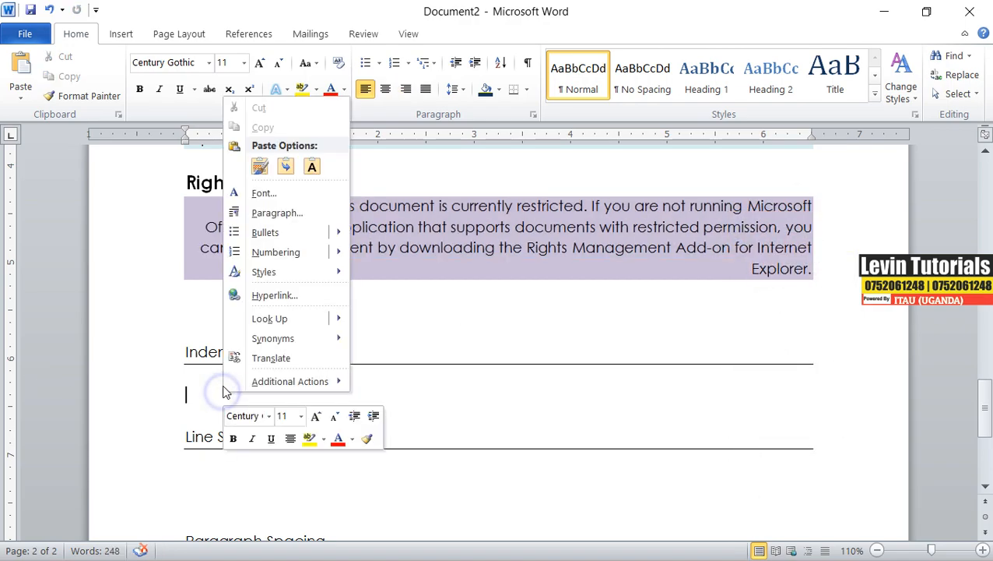
left_click(322, 160)
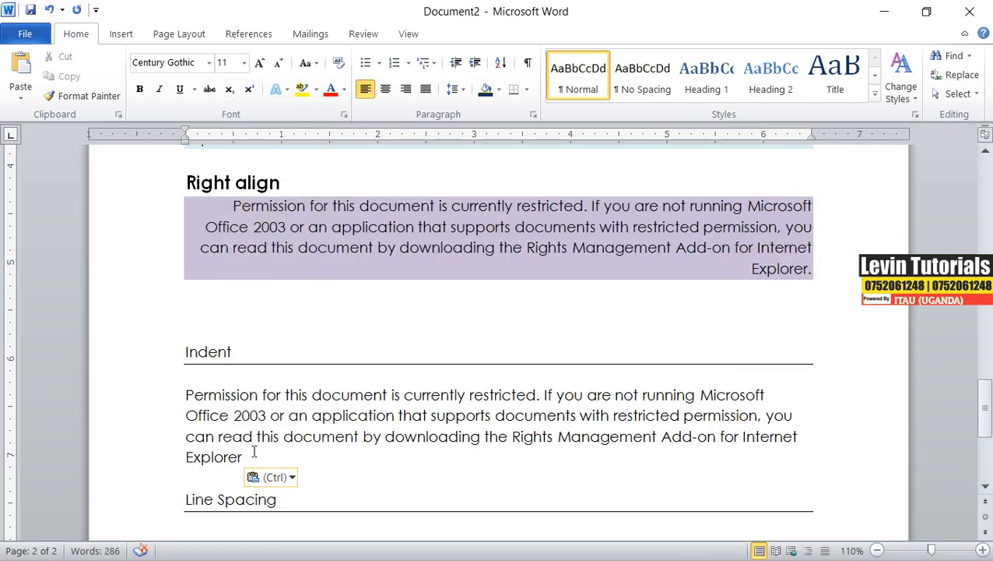
scroll(253, 452, "down", 1)
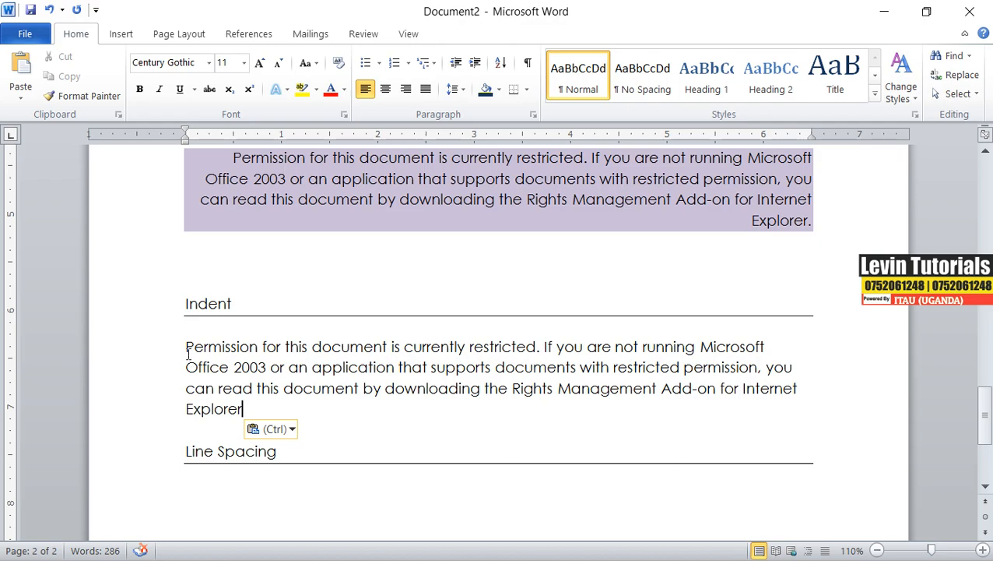
Split the sample paragraph under Indent after "supports" into two paragraphs separated by a blank line.
left_click(496, 367)
key("Return")
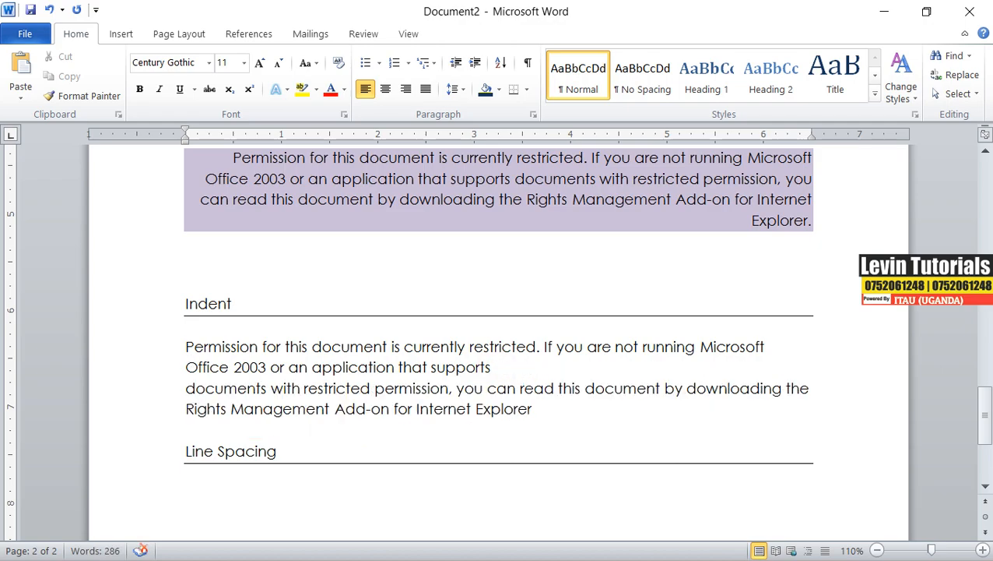
key("Return")
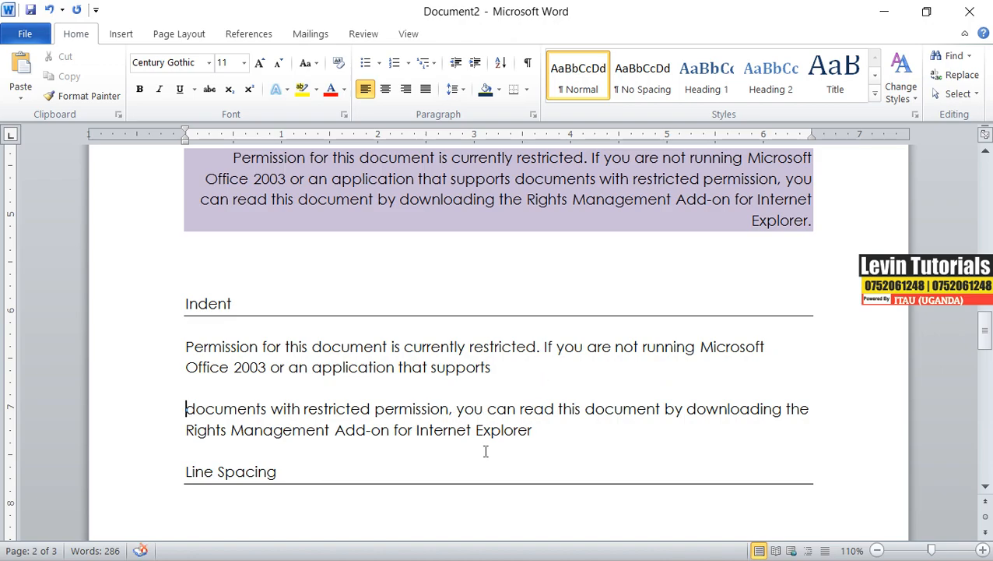
Copy both sample paragraphs and paste a duplicate pair below them, separated by blank lines.
left_click_drag(531, 429, 234, 347)
right_click(222, 346)
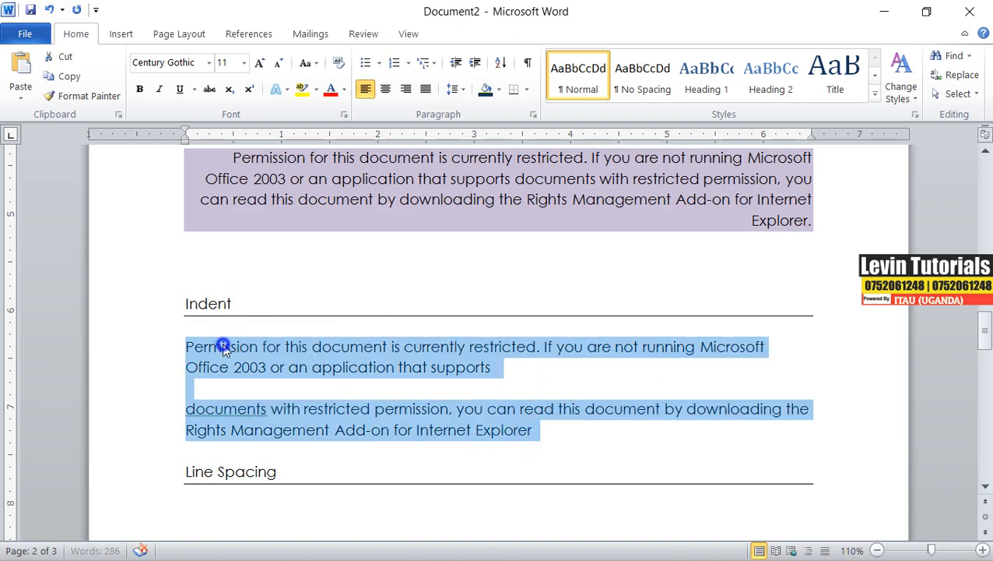
left_click(261, 81)
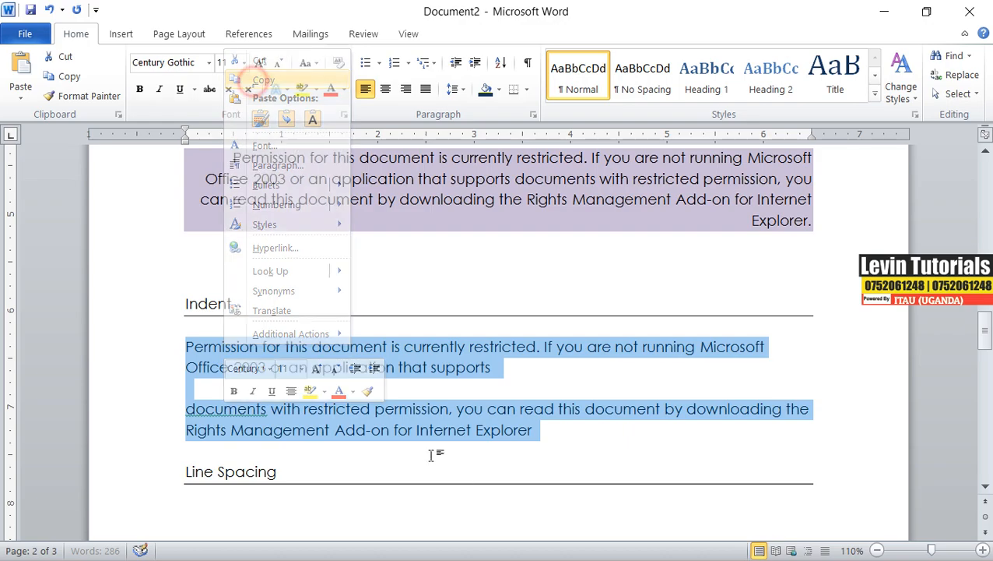
left_click(555, 433)
key("Return")
key("Return")
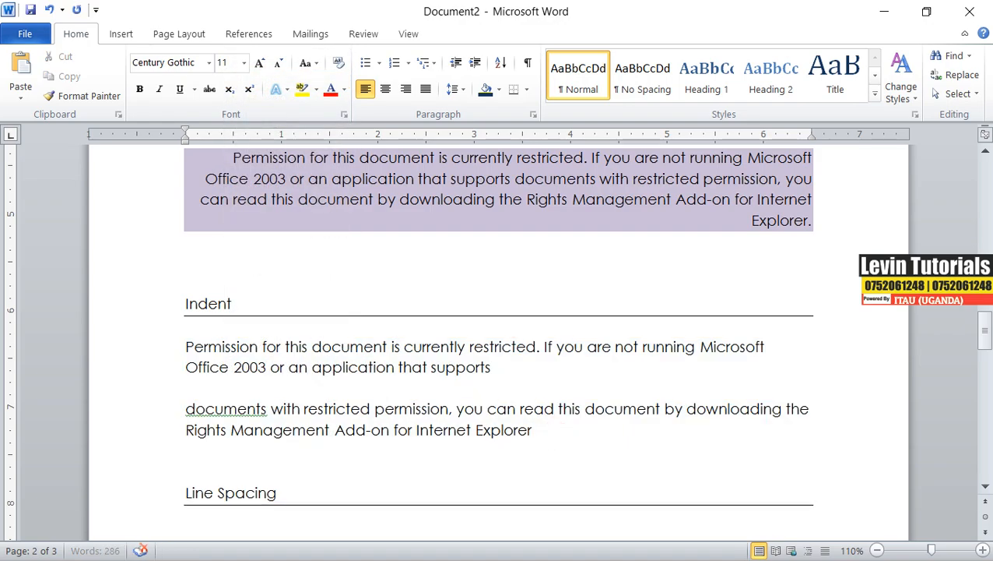
right_click(191, 467)
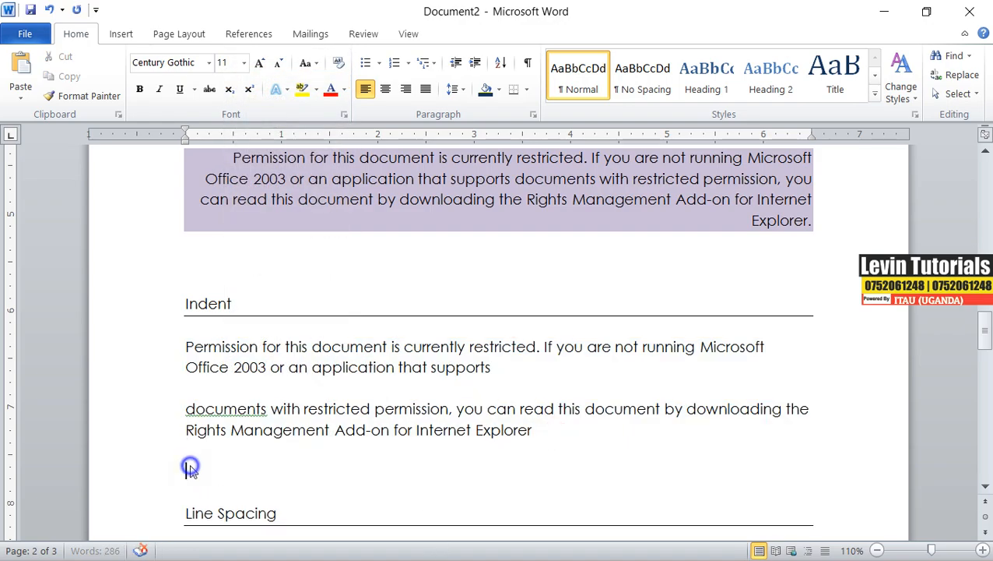
left_click(281, 240)
Capitalize "documents" to "Documents" at the start of both second paragraphs using the spelling suggestion.
left_click(206, 311)
right_click(197, 359)
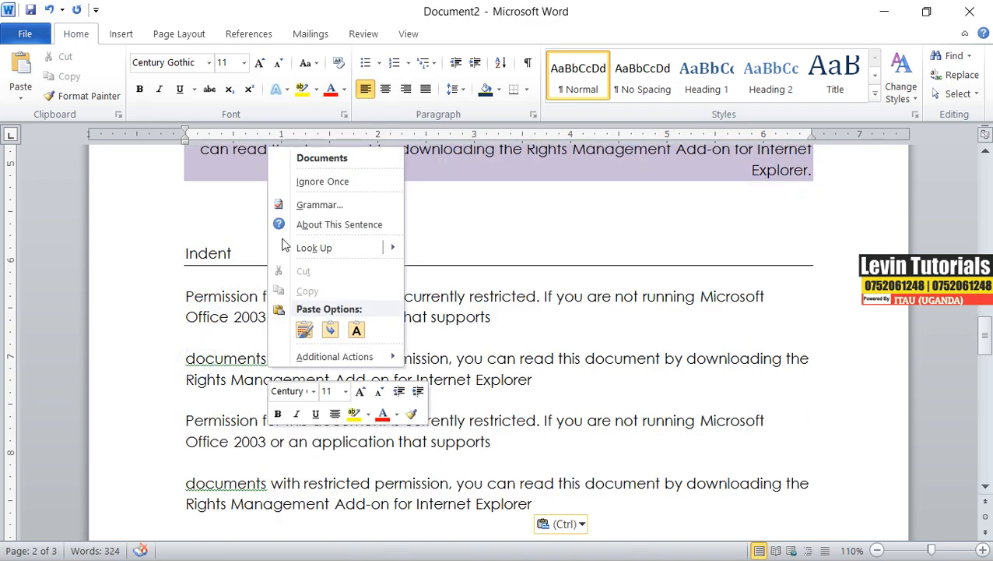
left_click(308, 158)
right_click(222, 483)
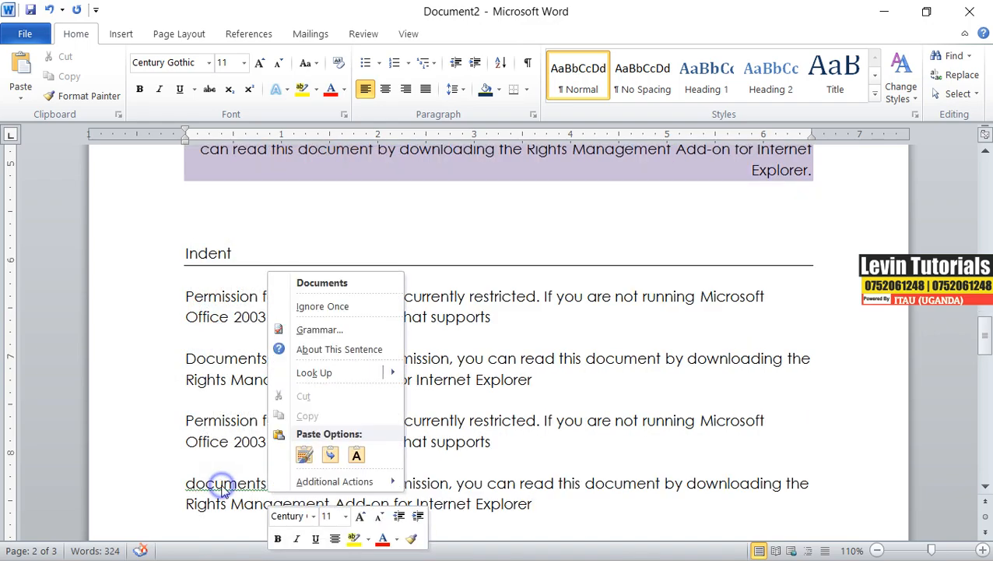
left_click(330, 280)
Increase the indent of the first sample paragraph by one step.
mouse_move(496, 316)
left_mouse_down()
mouse_move(187, 297)
mouse_move(537, 298)
mouse_move(511, 322)
left_mouse_up()
left_click(187, 296)
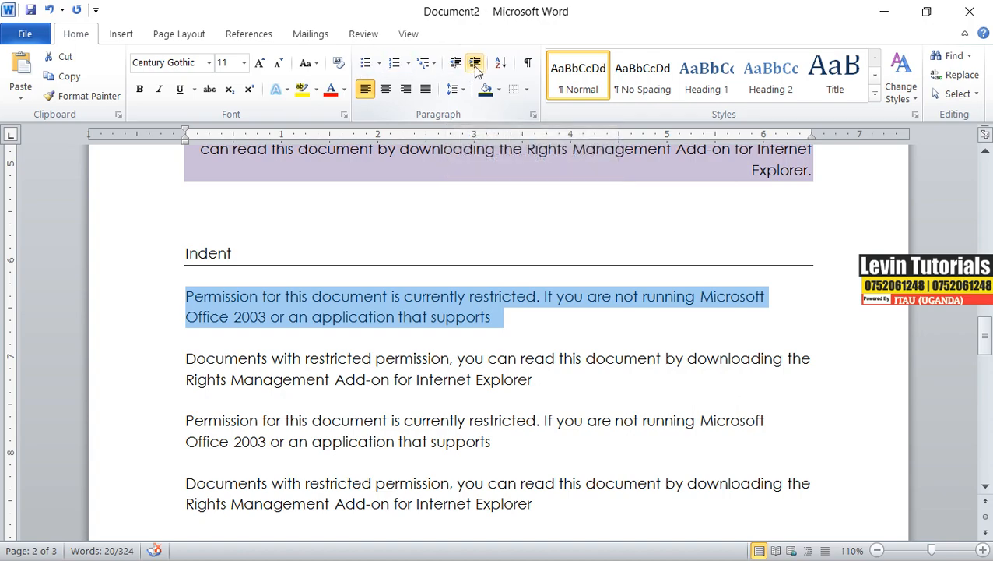
left_click(477, 65)
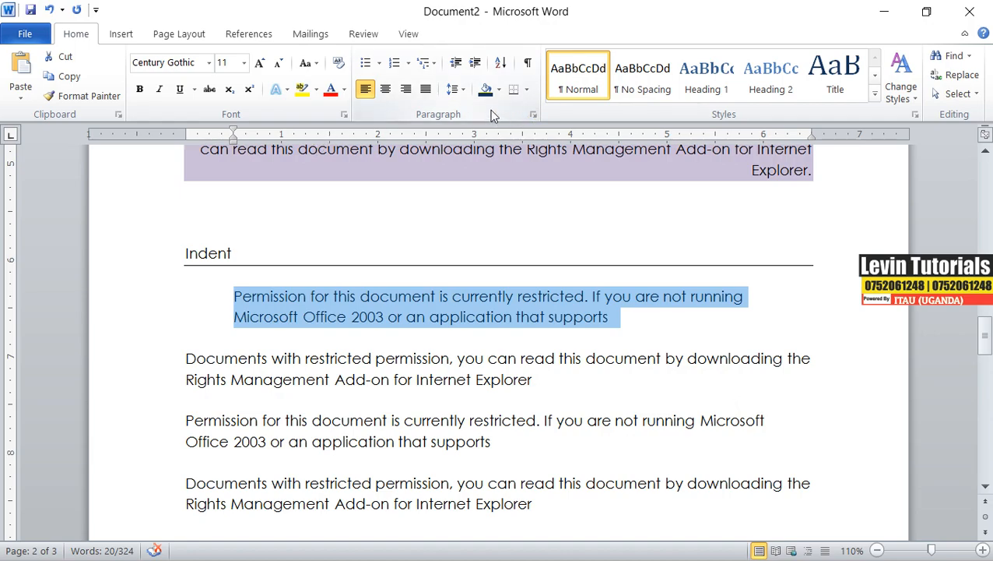
Set the first paragraph's left indent to 1.5 inches in the Paragraph dialog.
left_click(534, 115)
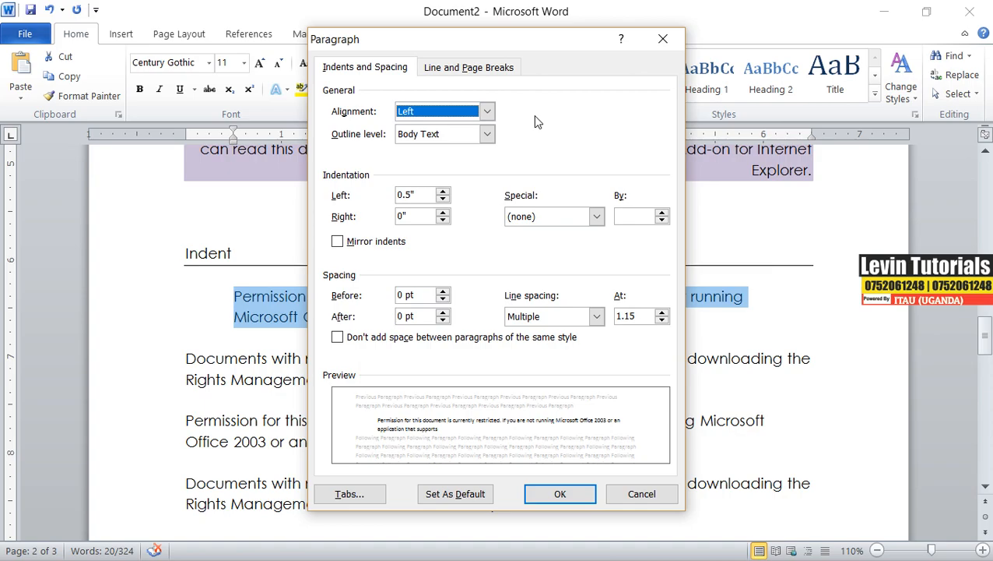
left_click(457, 69)
left_click(378, 70)
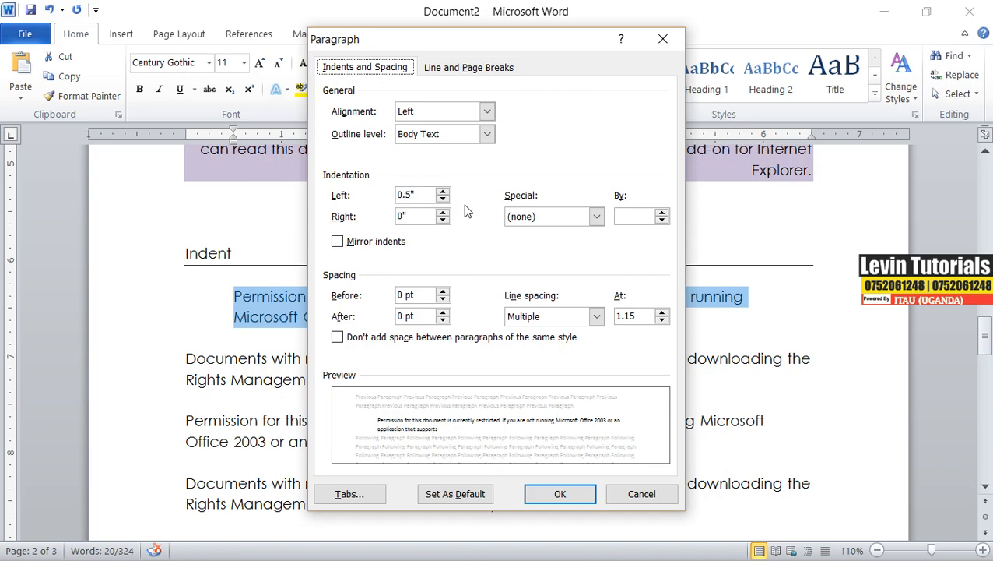
left_click_drag(421, 195, 388, 197)
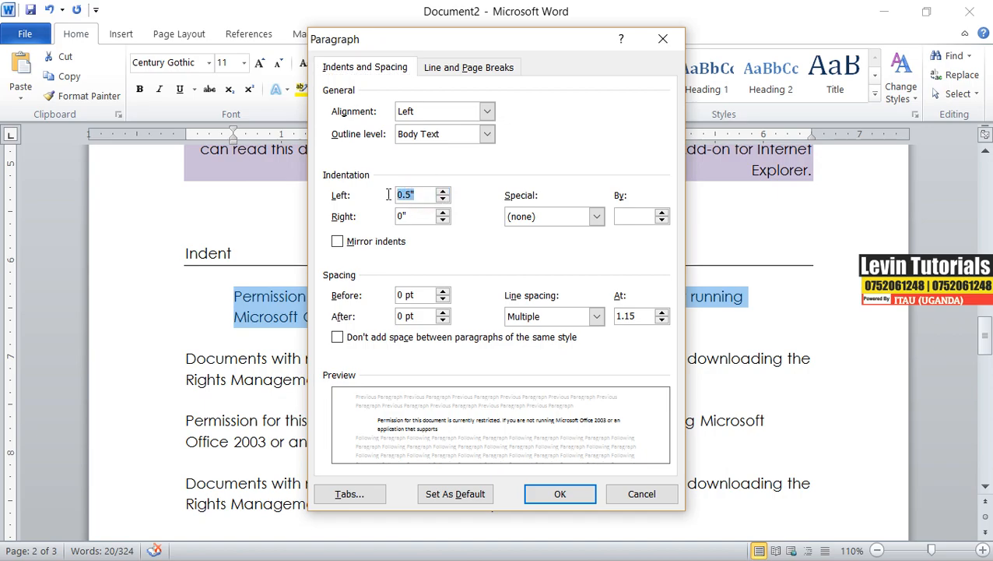
type("1")
left_click(564, 493)
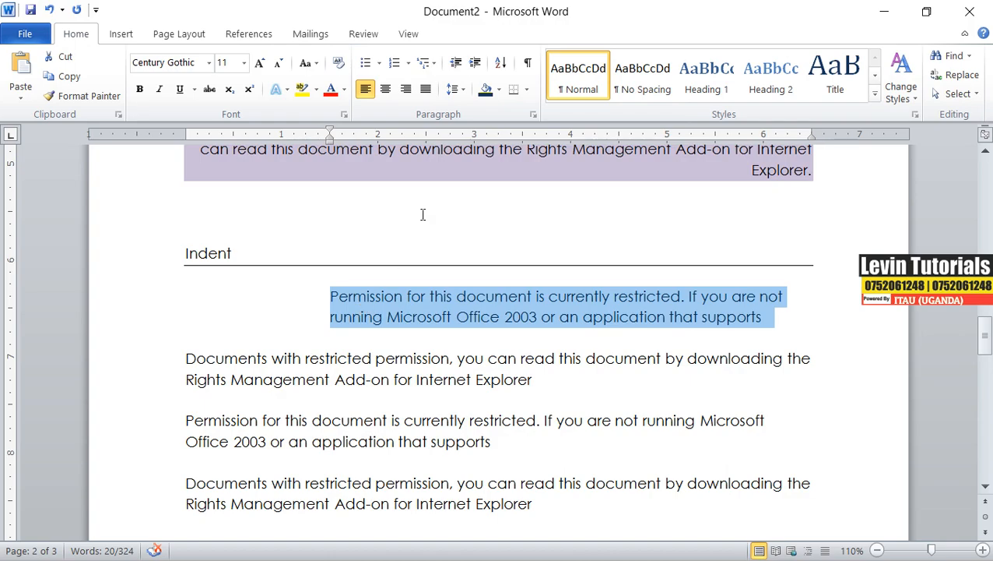
Reopen the Paragraph dialog and step the right indent down to a negative value with the spinner.
left_click(534, 115)
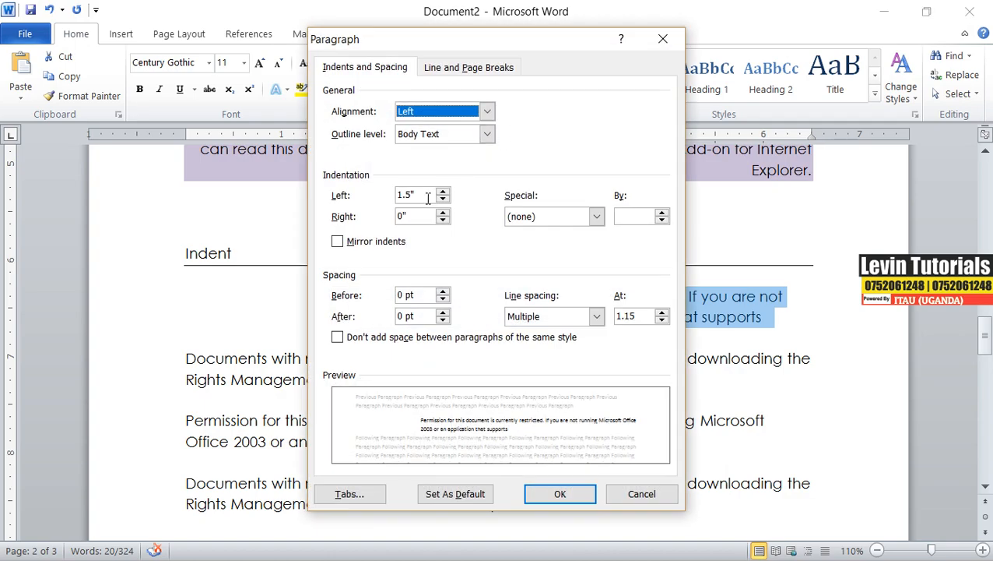
left_click_drag(421, 215, 368, 200)
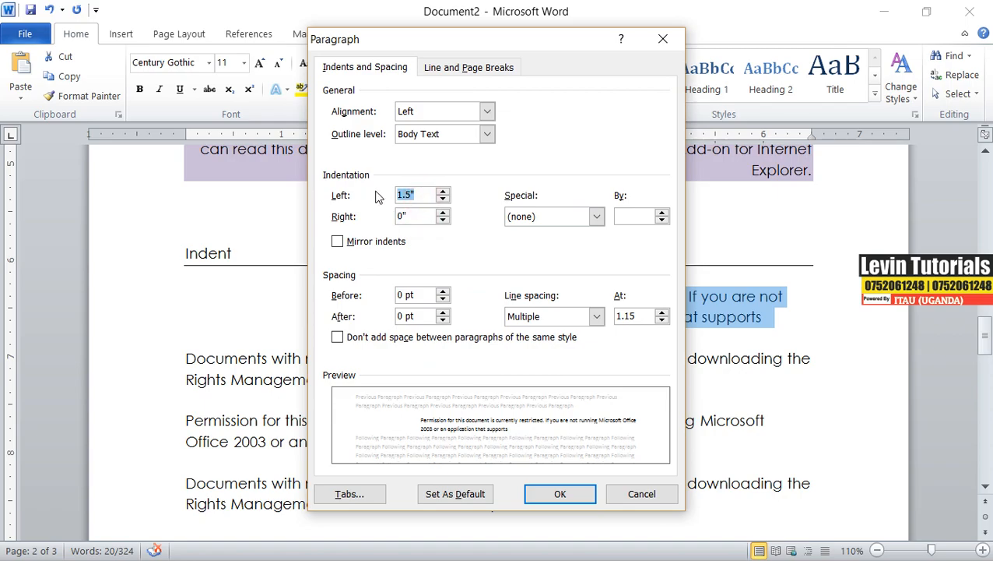
left_click(411, 212)
left_click_drag(411, 212, 386, 215)
left_click(443, 221)
left_click(442, 221)
left_click(443, 222)
left_click(443, 221)
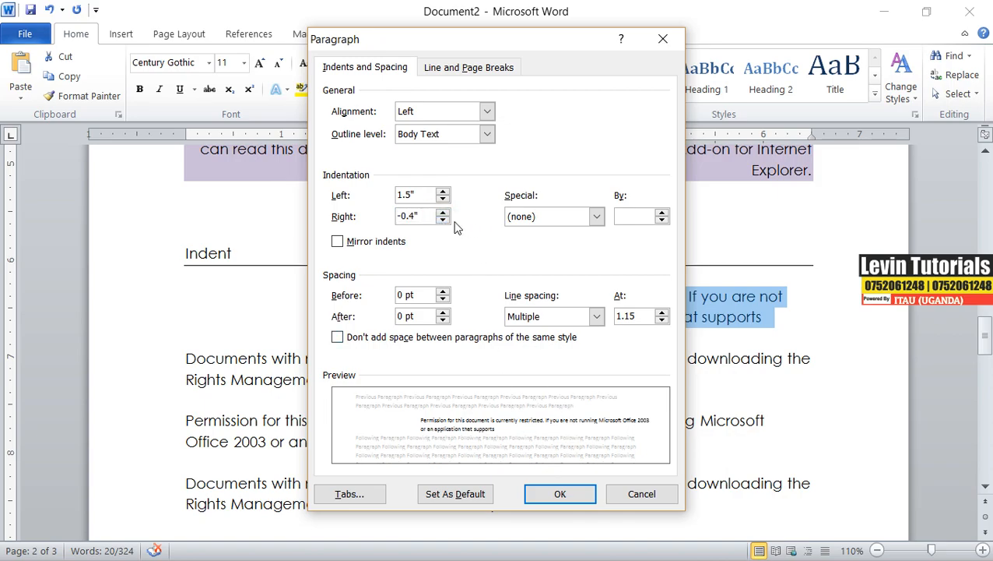
left_click(443, 222)
left_click(443, 222)
left_click(443, 222)
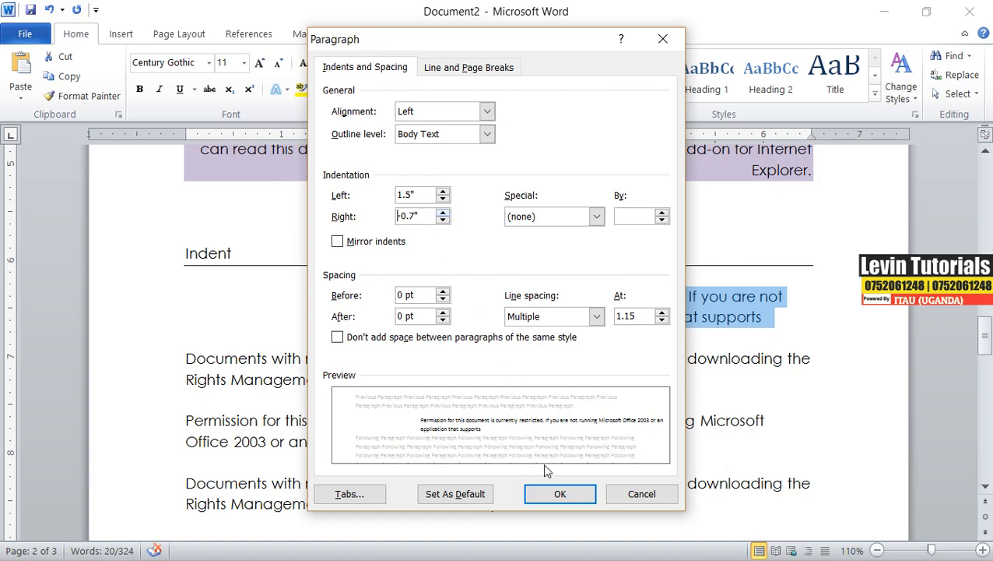
Set the first paragraph's right indent to 0 and left indent to 0.8 inches.
double_click(422, 216)
type("0")
double_click(413, 195)
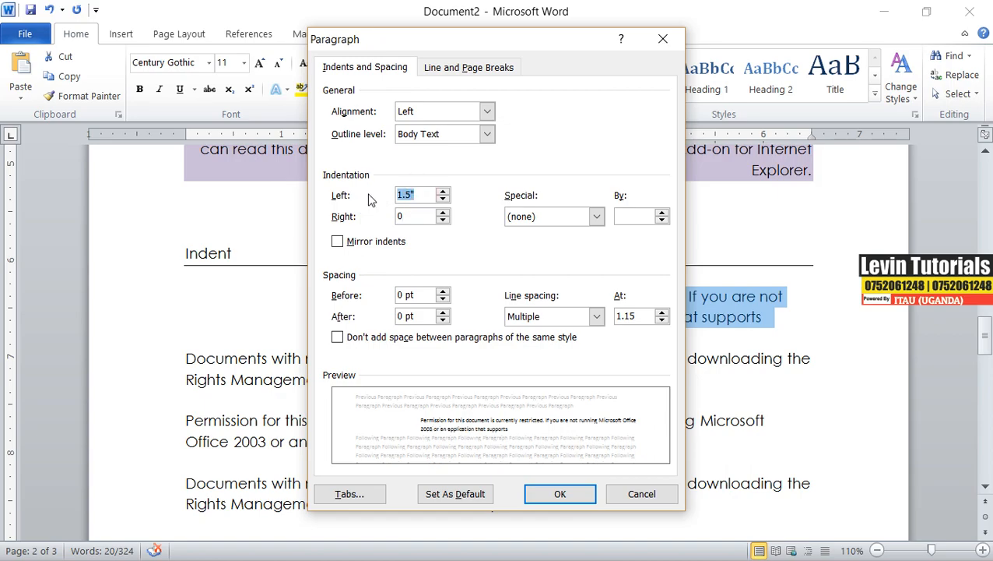
type("0.8")
left_click(561, 494)
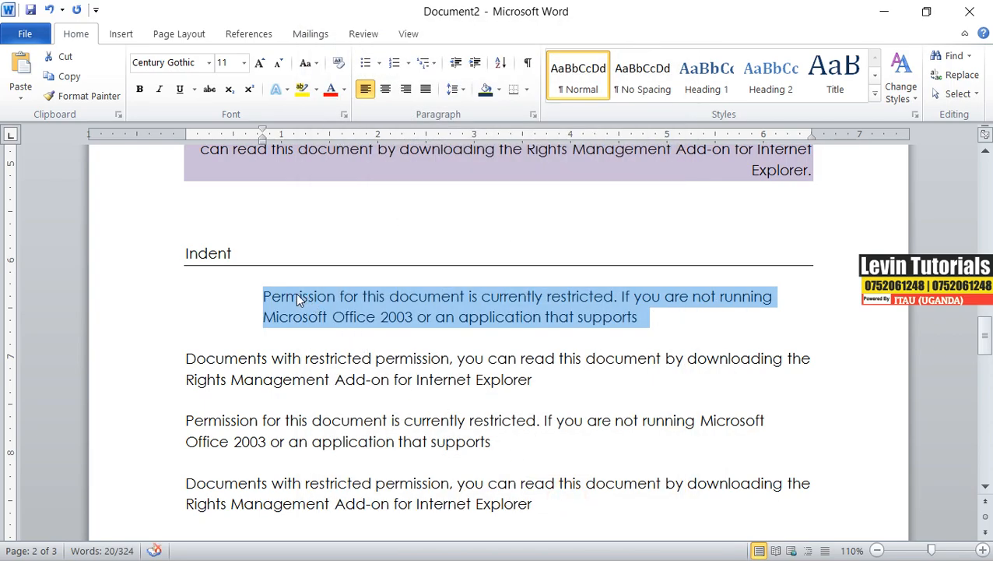
Select the second paragraph and repeatedly increase and decrease its indent.
triple_click(185, 360)
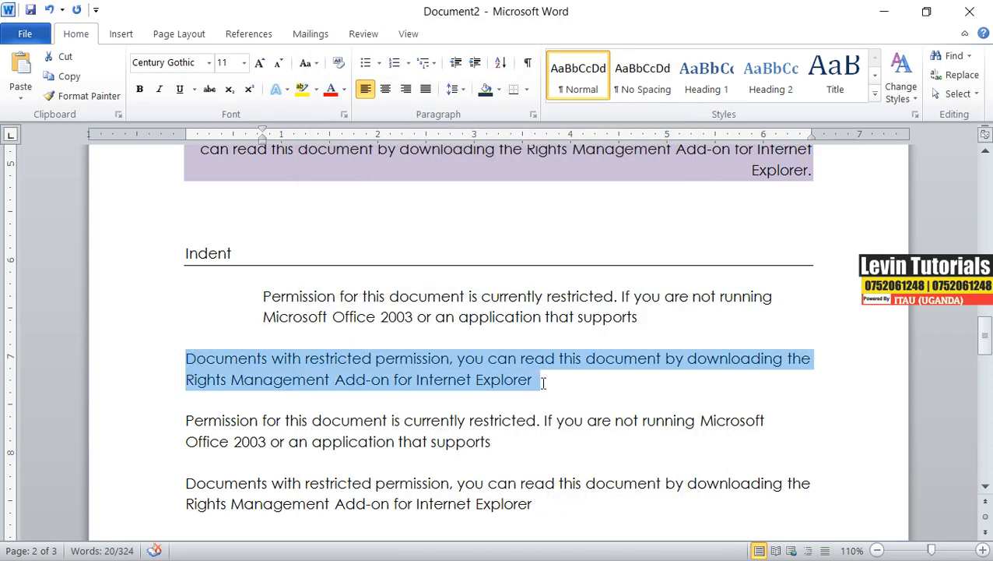
left_click(476, 62)
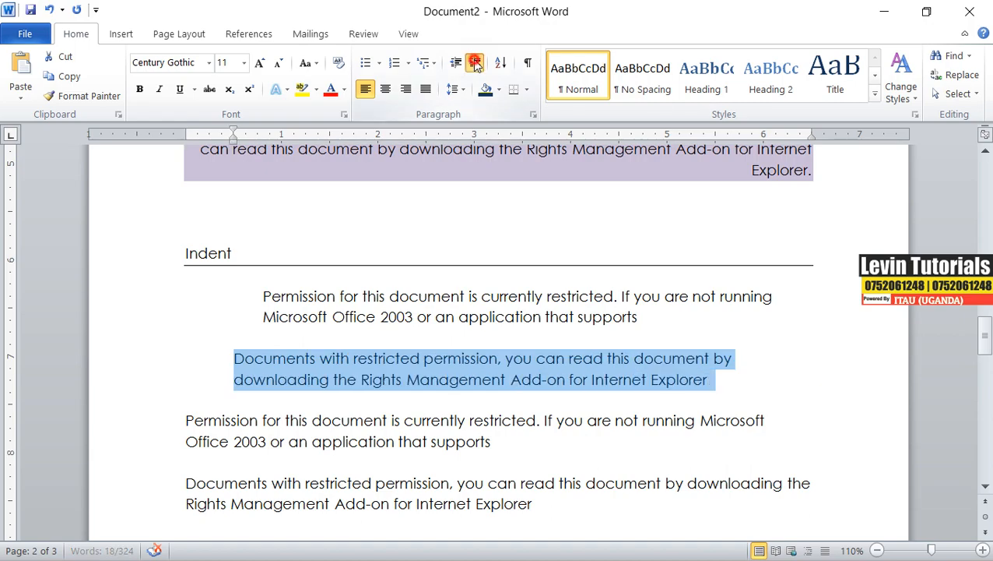
left_click(476, 62)
left_click(475, 62)
left_click(476, 62)
left_click(476, 62)
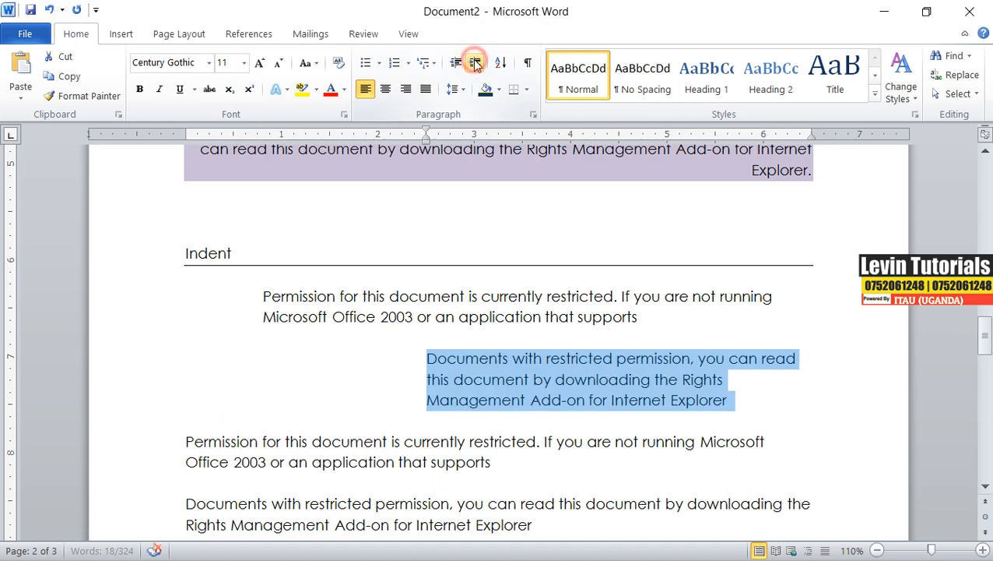
left_click(475, 62)
left_click(476, 62)
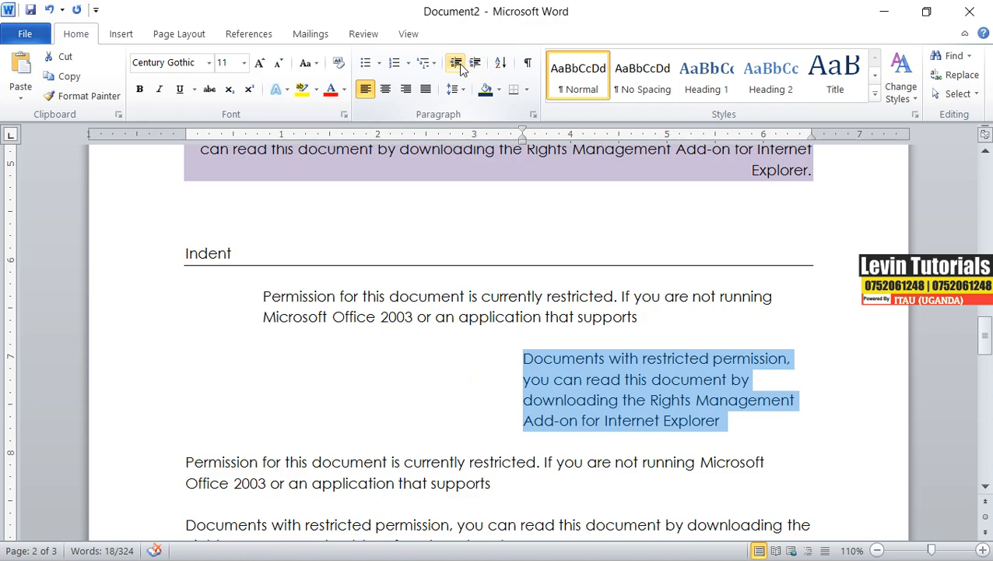
left_click(458, 64)
left_click(458, 64)
left_click(458, 64)
left_click(458, 64)
left_click(458, 63)
left_click(458, 64)
left_click(458, 64)
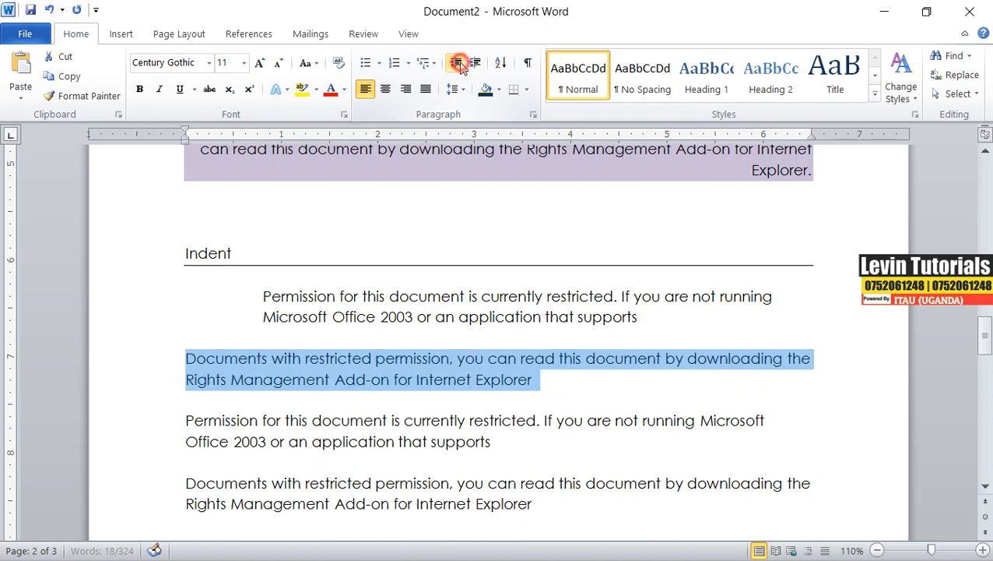
left_click(475, 64)
left_click(475, 64)
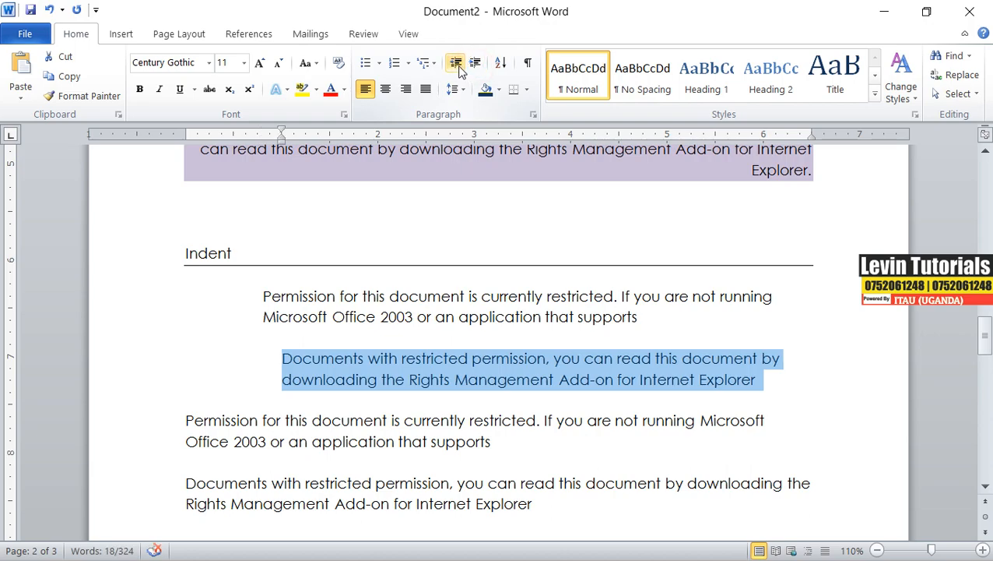
left_click(458, 65)
left_click(458, 66)
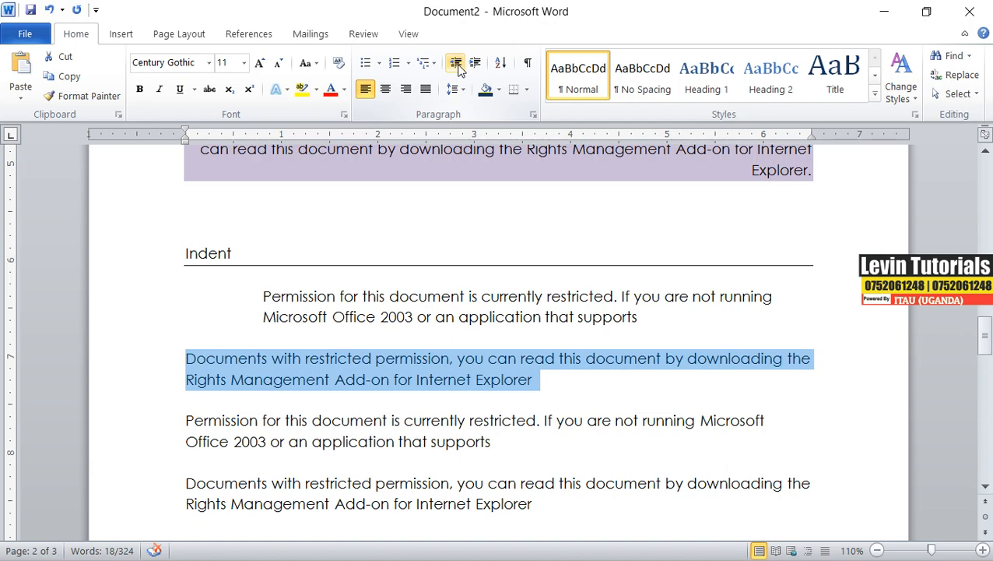
Set the second paragraph's left indent to 6 inches.
left_click(533, 115)
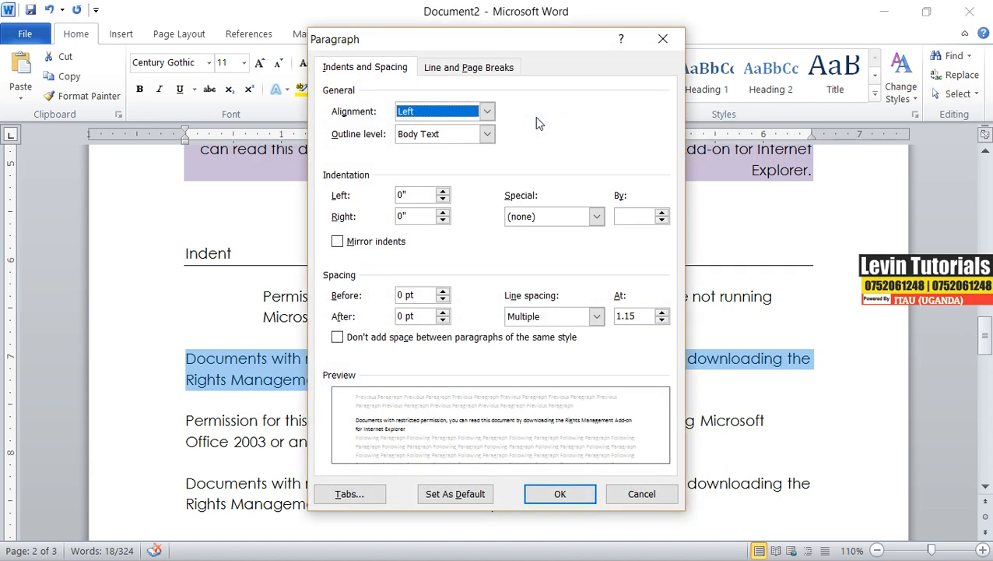
left_click_drag(419, 195, 391, 198)
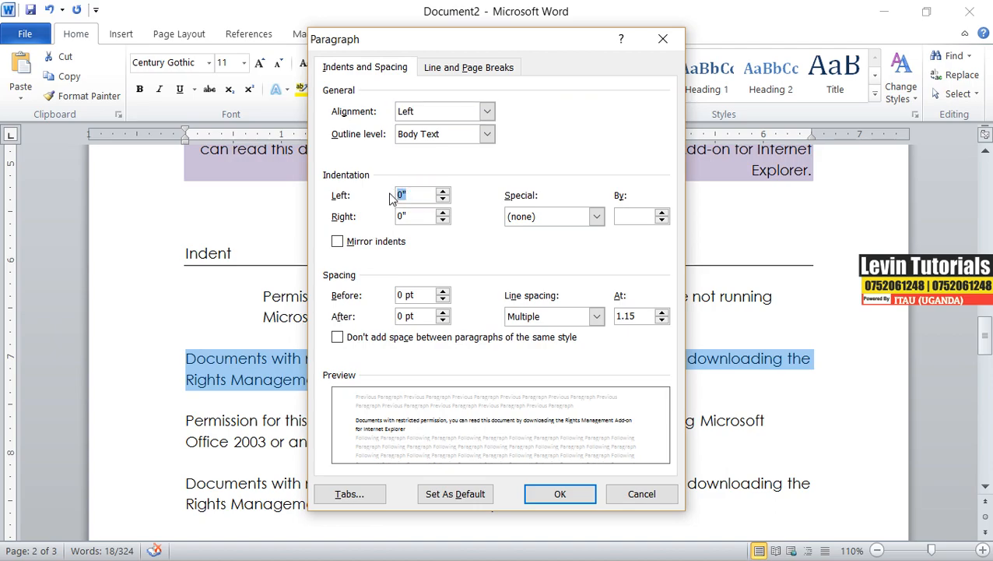
type("6")
left_click(549, 492)
scroll(767, 386, "down", 4)
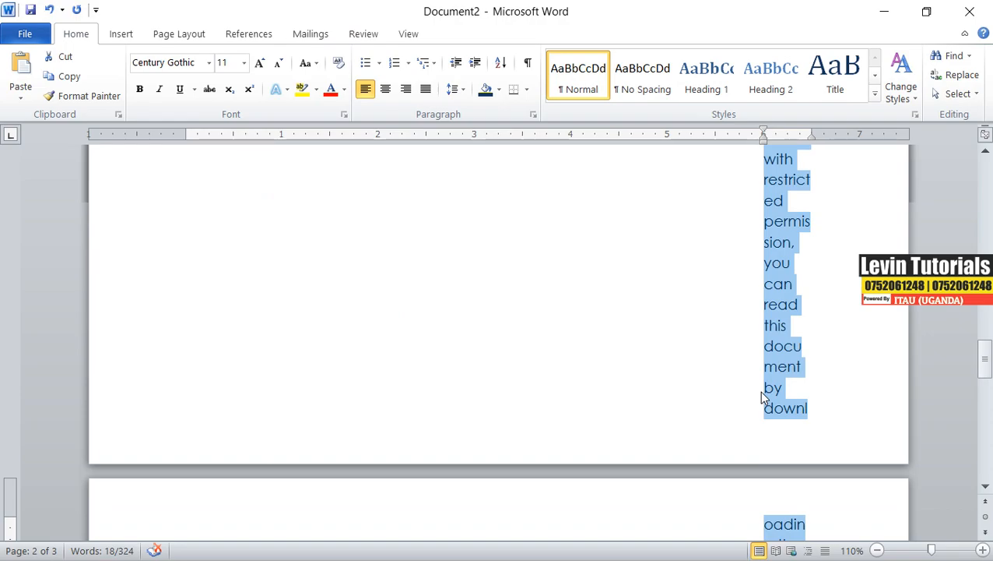
Set the second paragraph's left indent to 4 inches.
left_click(534, 115)
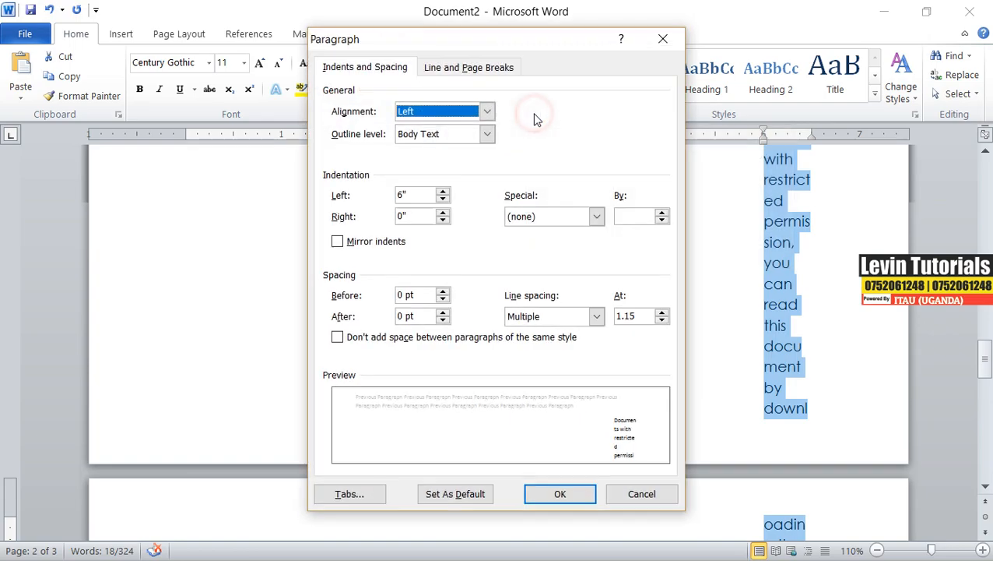
double_click(413, 194)
type("4")
left_click(579, 498)
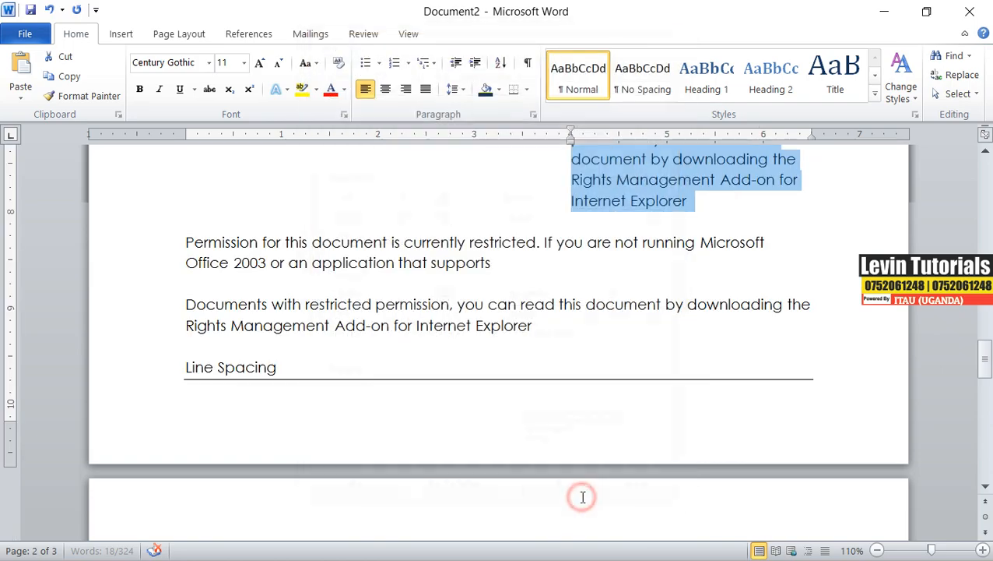
Increase the indent of the third sample paragraph by one step.
scroll(581, 377, "up", 3)
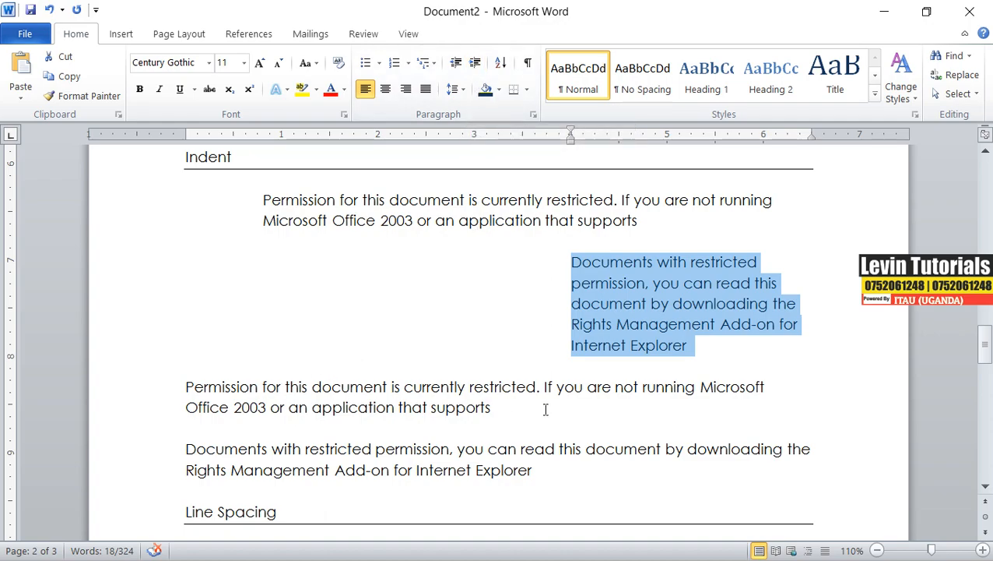
triple_click(508, 411)
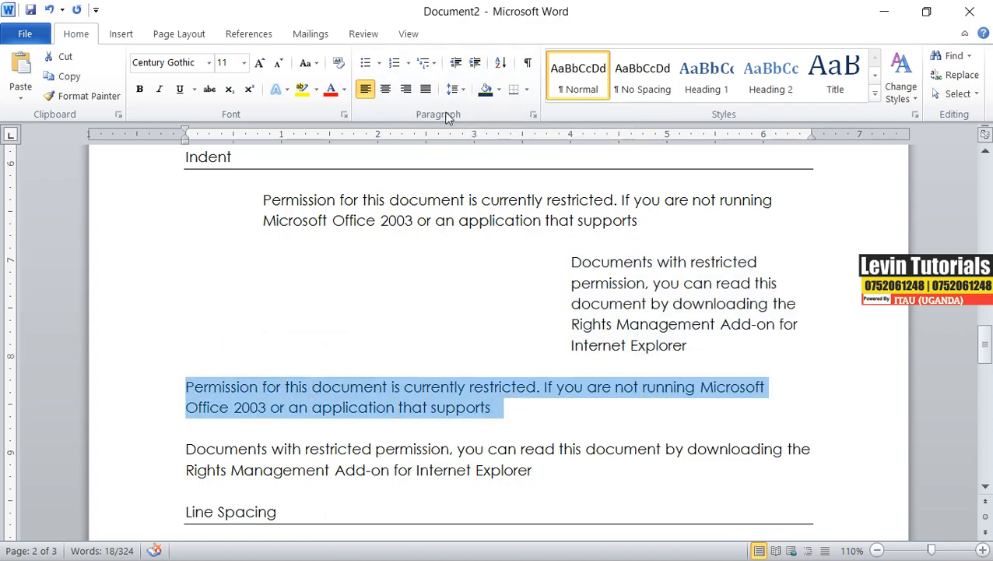
left_click(475, 62)
scroll(435, 388, "down", 3)
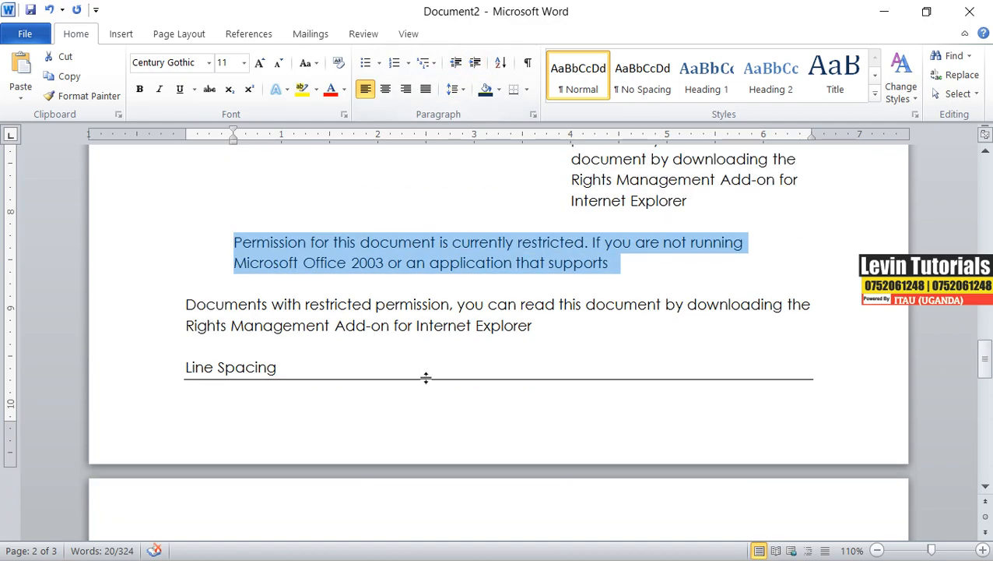
Select the third sample paragraph under Indent and increase its indent by two steps.
left_click_drag(534, 327, 191, 310)
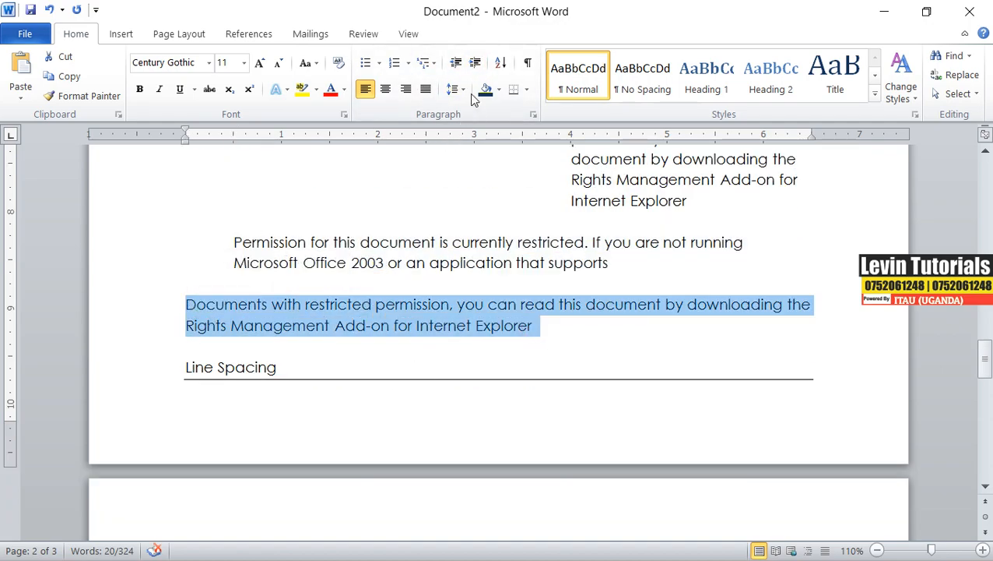
left_click(476, 63)
left_click(475, 64)
left_click(475, 63)
left_click(476, 63)
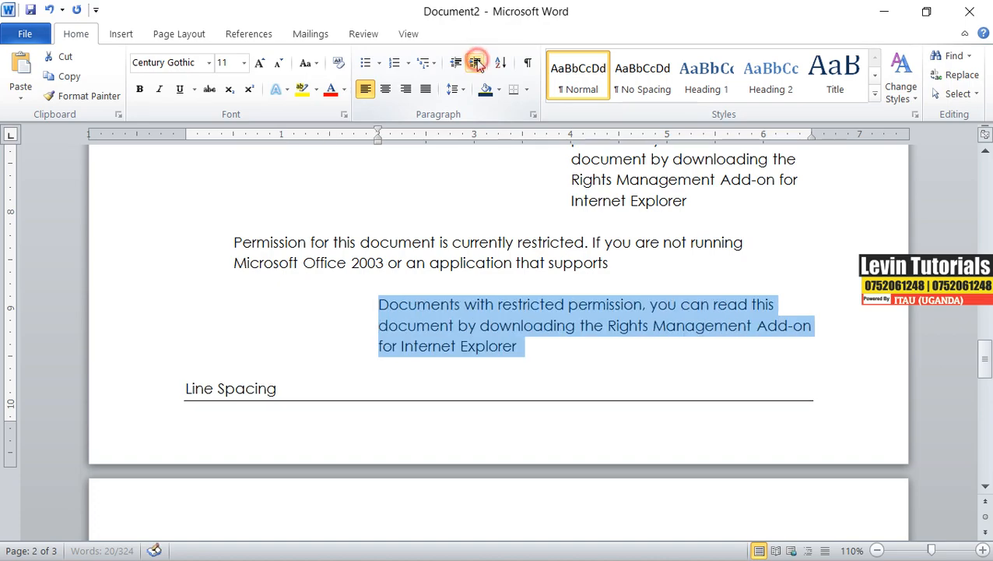
left_click(285, 368)
Insert a page break before the Line Spacing heading so it starts on a new page.
scroll(348, 405, "up", 7)
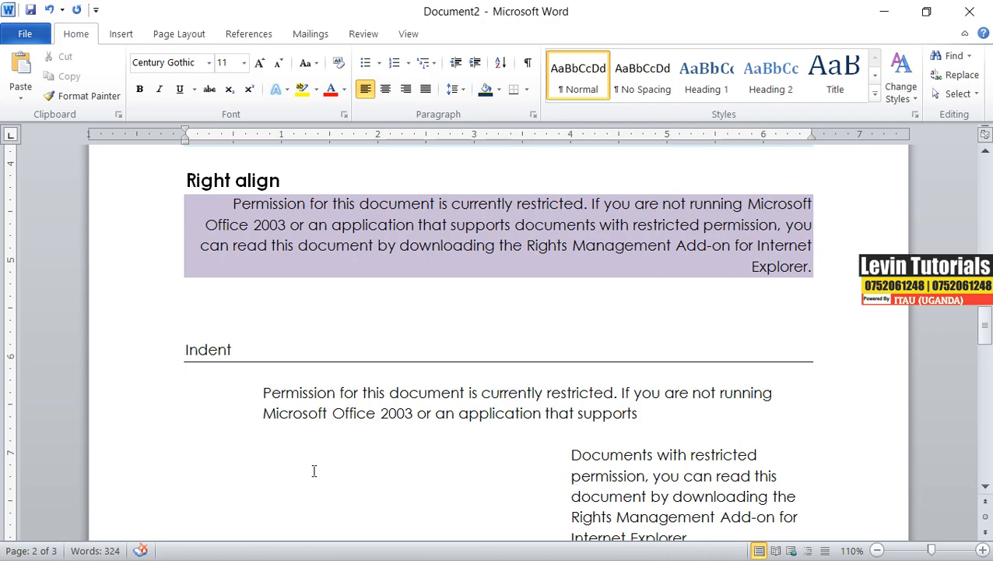
scroll(313, 471, "down", 10)
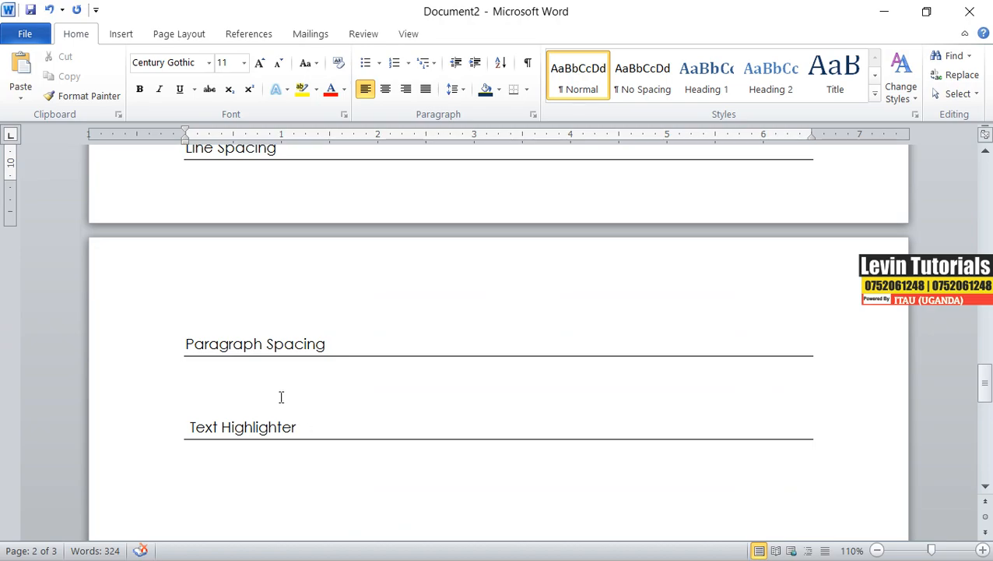
left_click(213, 310)
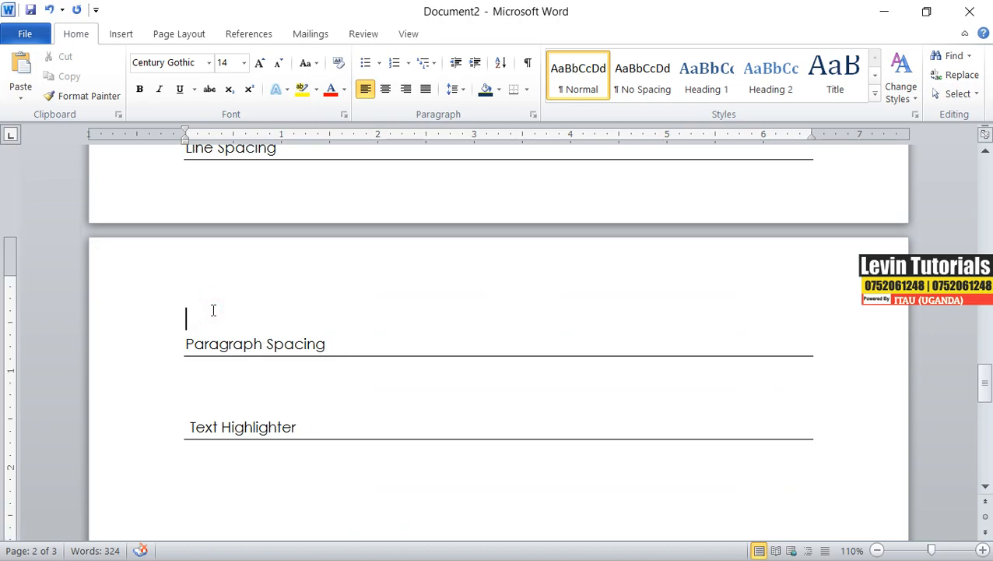
scroll(213, 311, "up", 3)
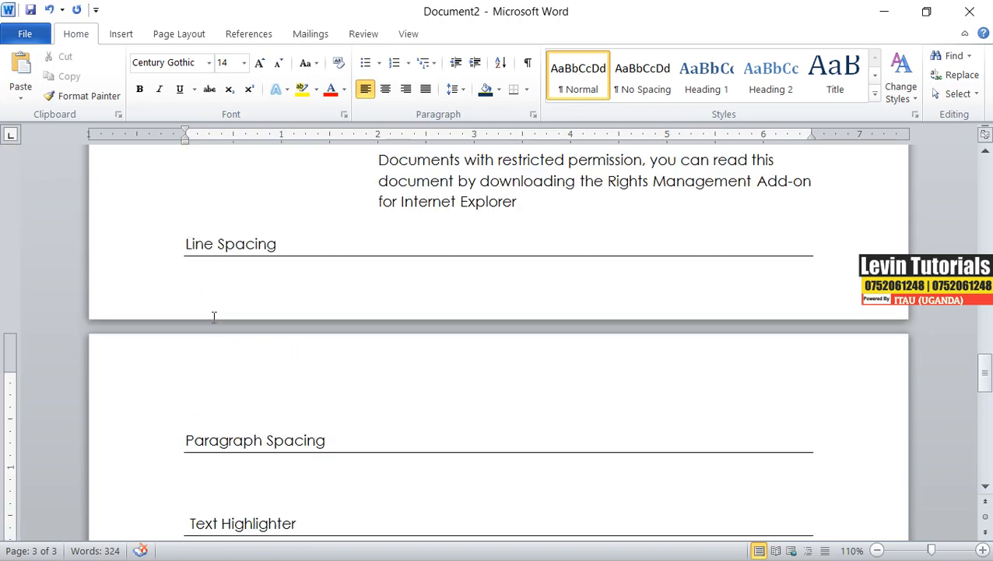
left_click(179, 230)
key("ctrl+Return")
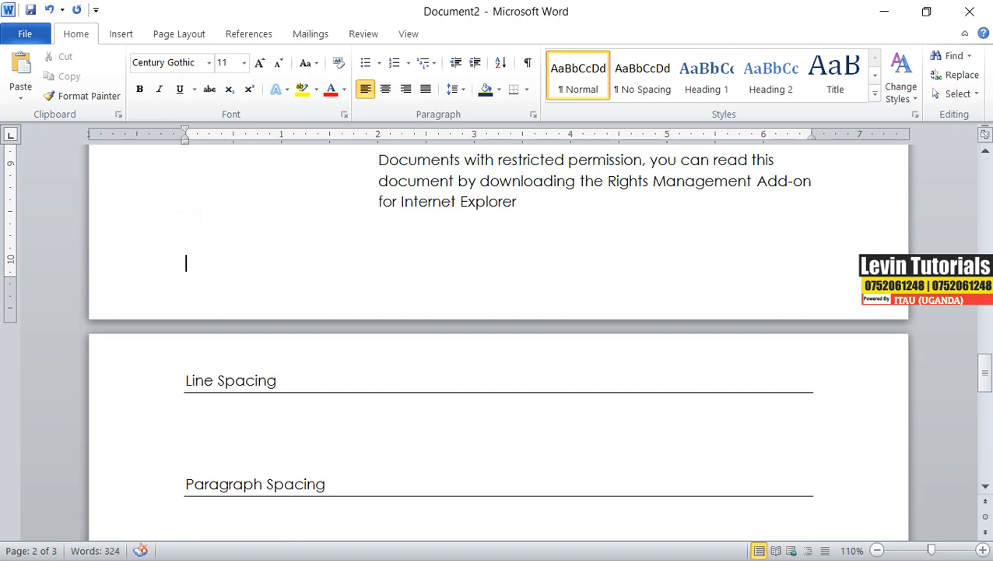
Paste the sample text below the Line Spacing heading, with a blank line above it.
left_click(193, 407)
right_click(193, 406)
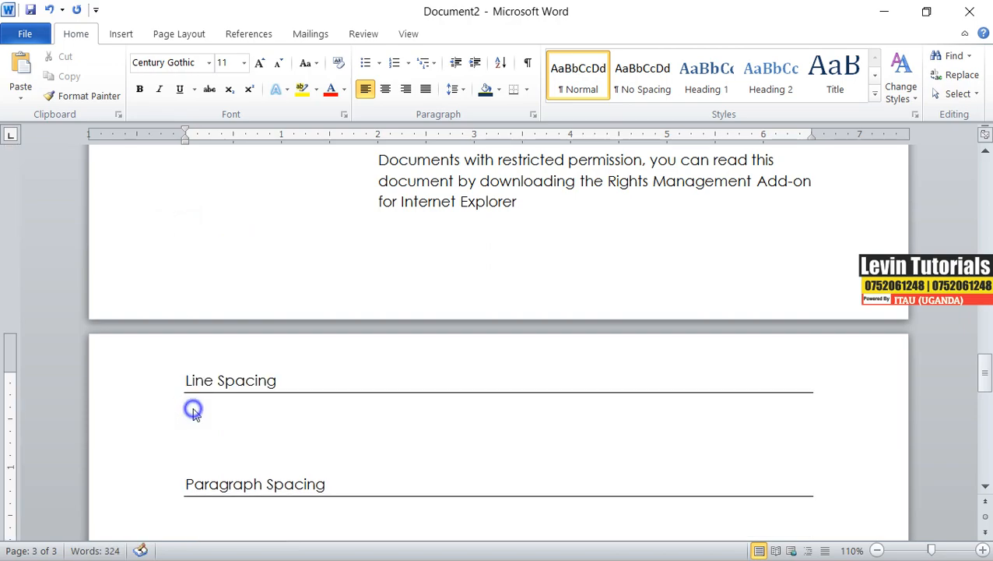
left_click(282, 186)
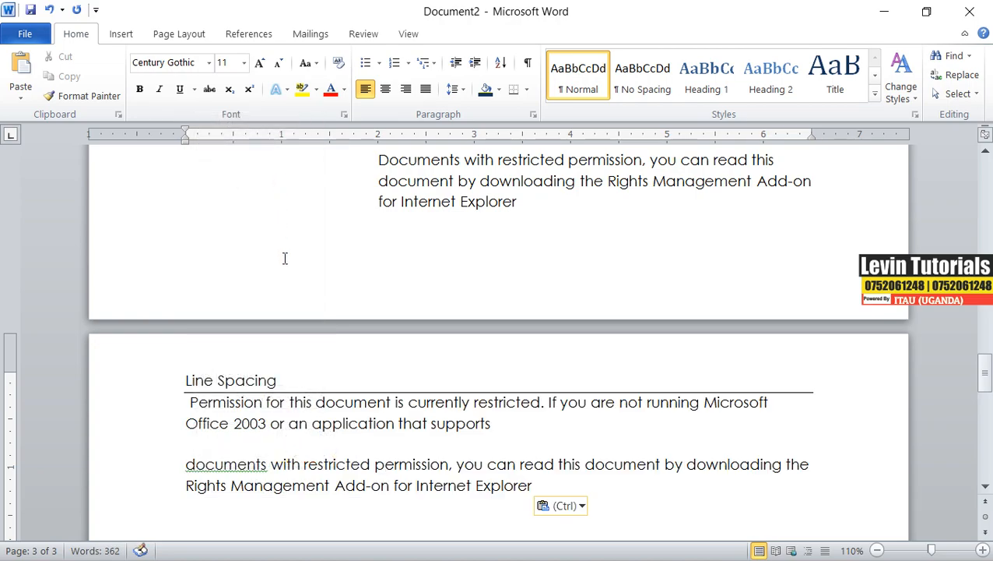
left_click(190, 402)
key("Return")
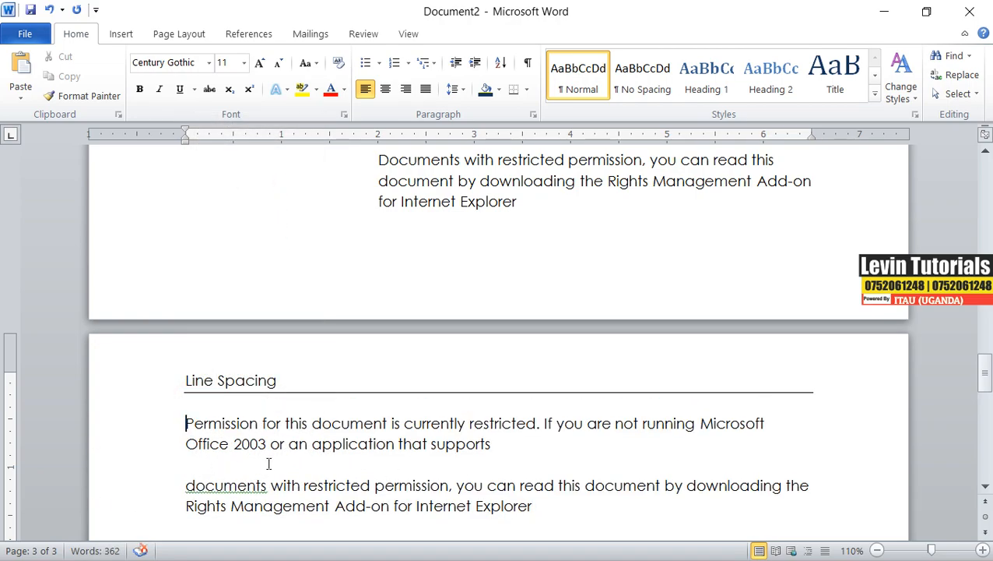
Join the two pasted paragraphs into a single paragraph after the word supports.
left_click(497, 444)
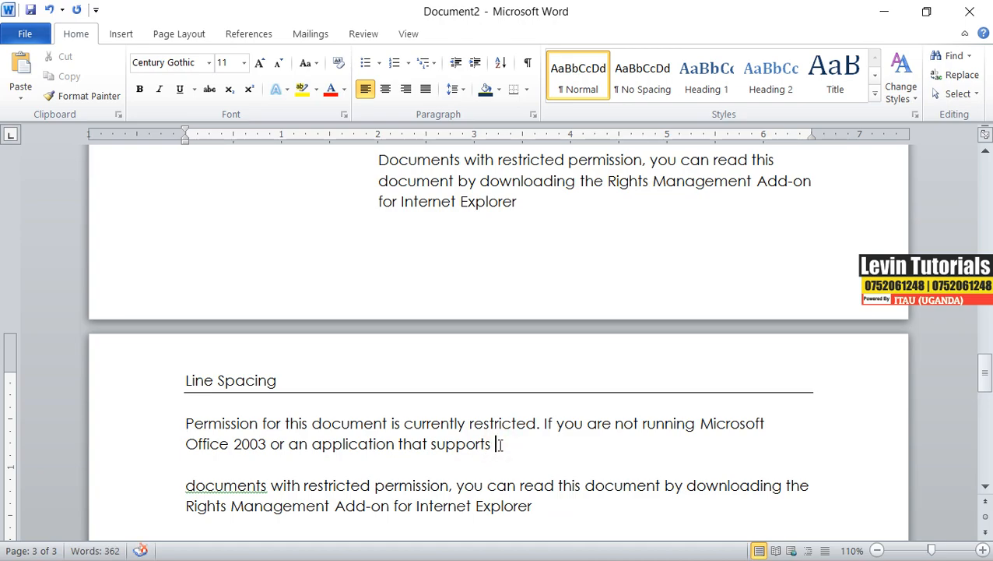
key("Delete")
key("Delete")
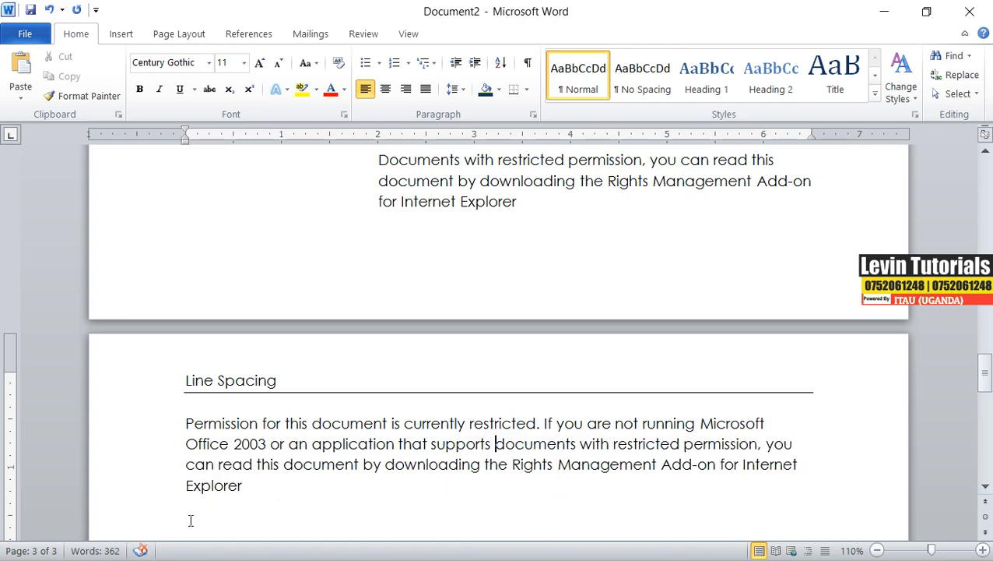
Select the merged paragraph under Line Spacing and set its line spacing to 2.0.
left_click_drag(249, 485, 185, 423)
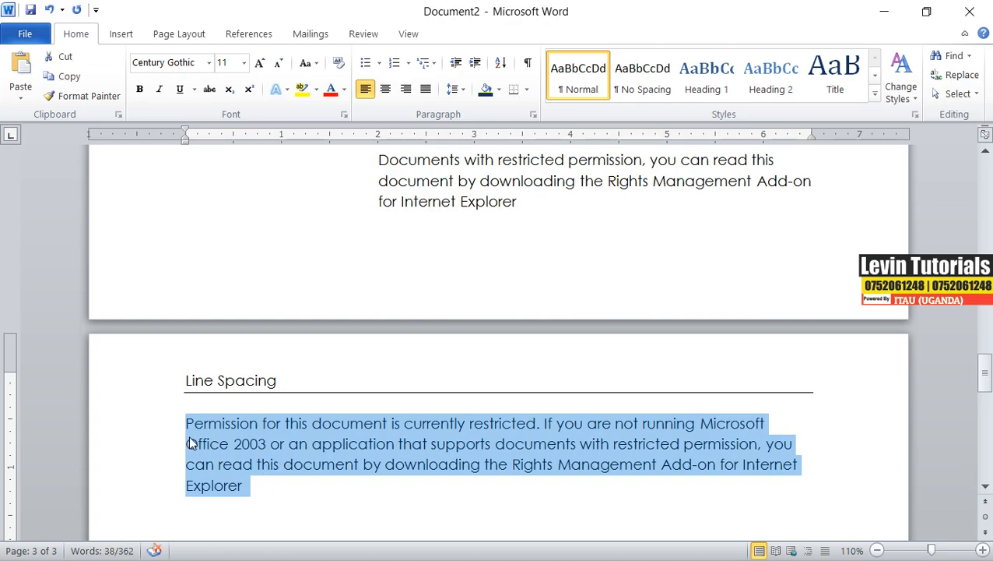
left_click(191, 426)
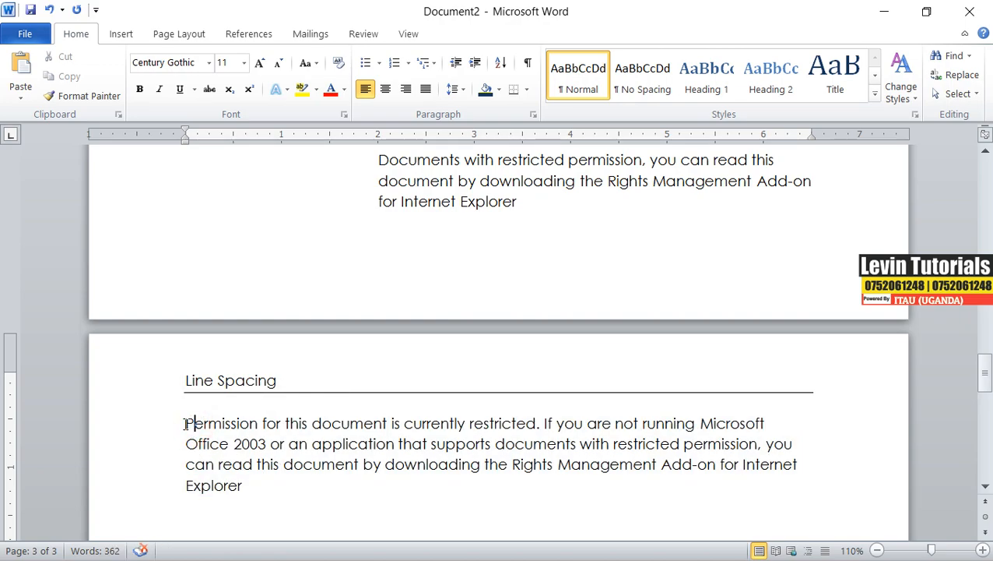
left_click_drag(186, 422, 300, 445)
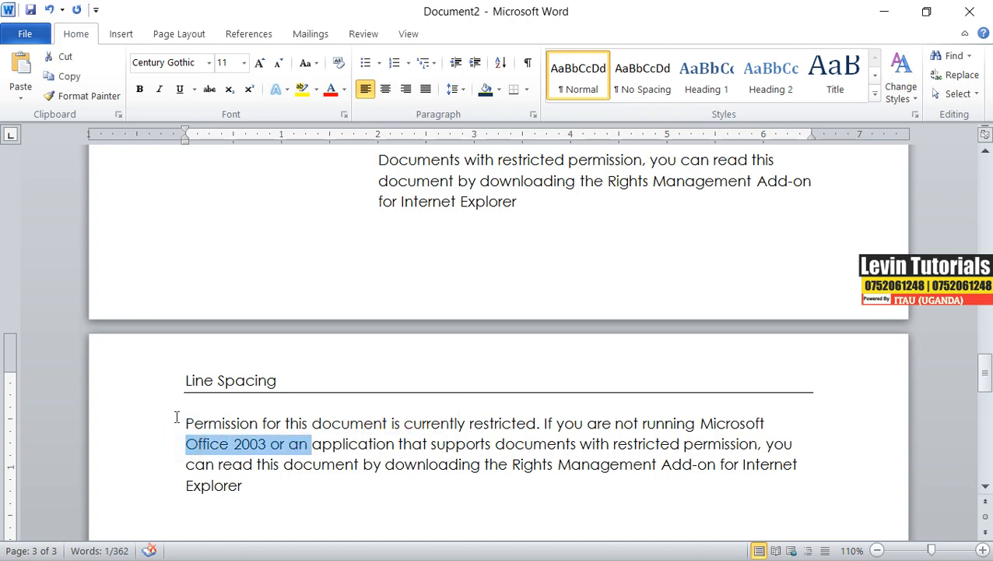
left_click_drag(184, 423, 312, 425)
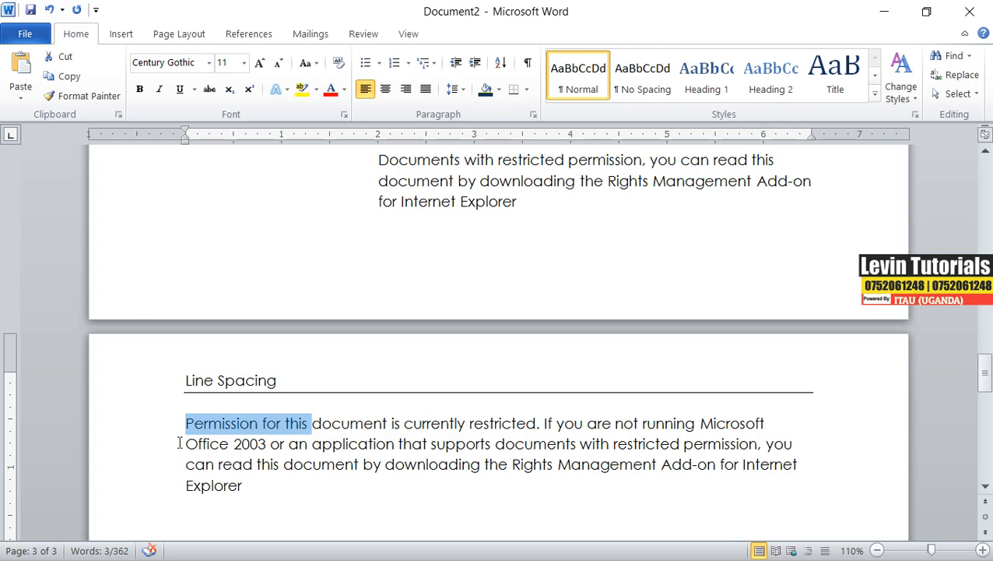
left_click_drag(186, 422, 261, 487)
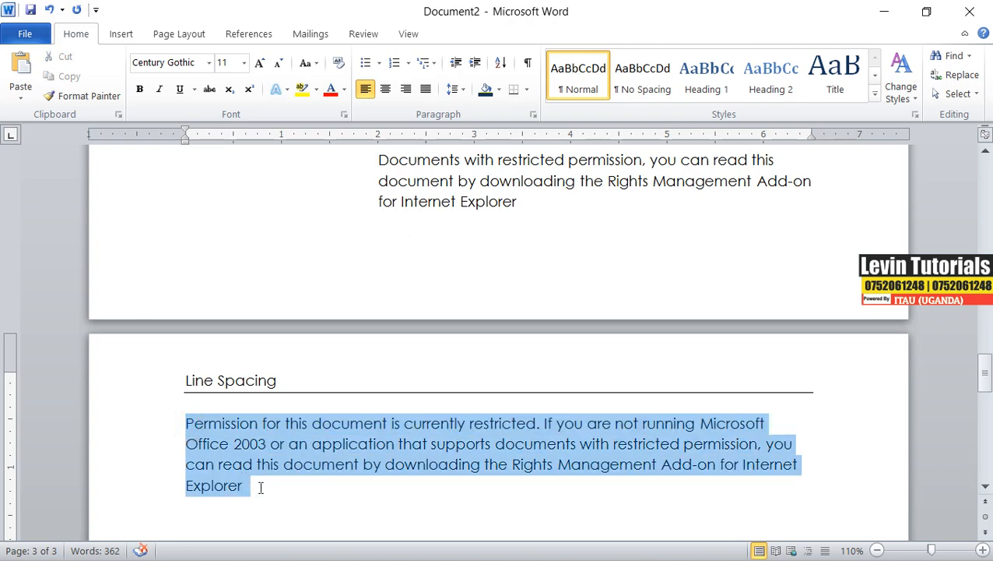
left_click(463, 90)
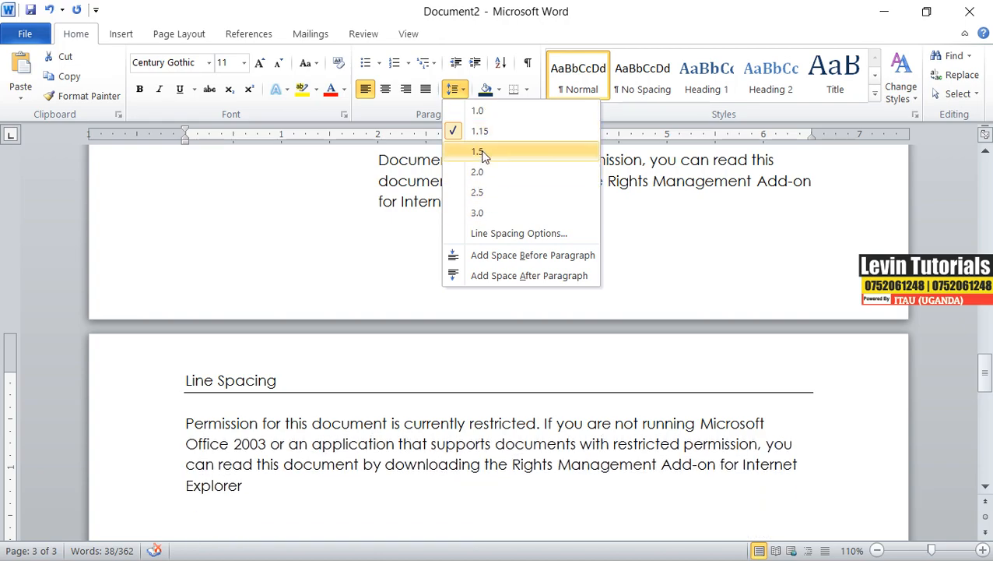
left_click(483, 170)
scroll(489, 233, "down", 4)
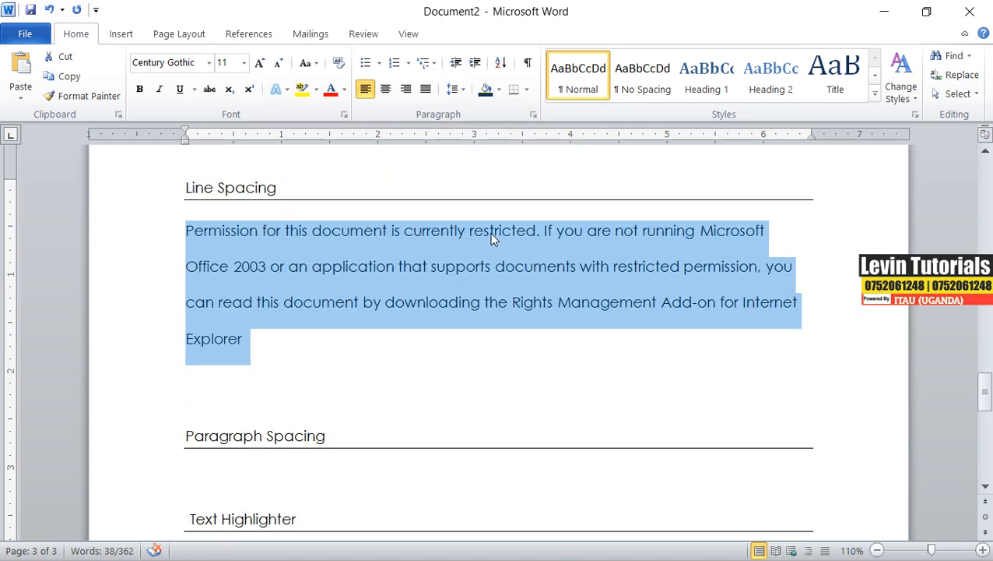
left_click(460, 90)
left_click(534, 115)
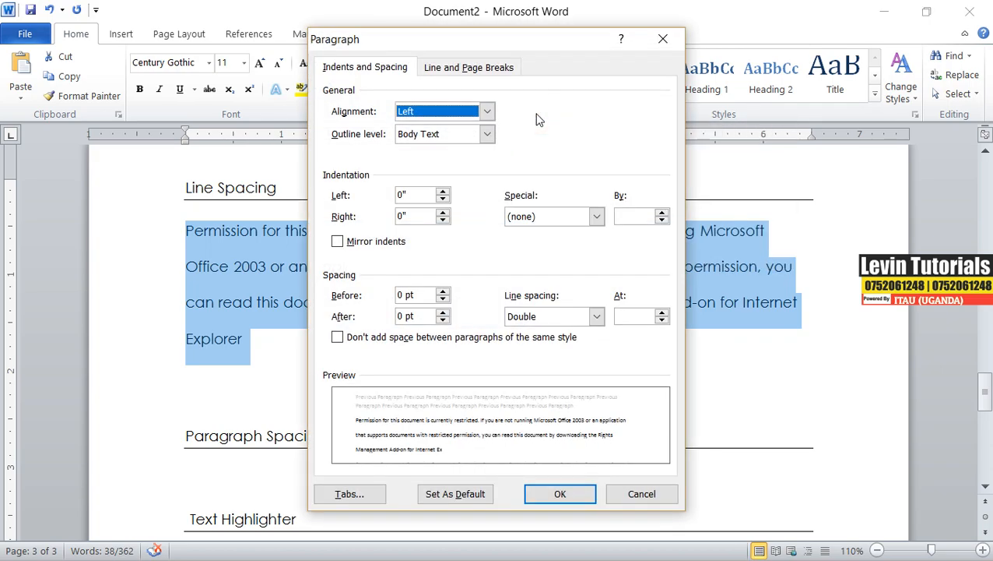
left_click(719, 34)
Set the paragraph's spacing before to 2 pt and its line spacing to 1.0.
left_click(458, 90)
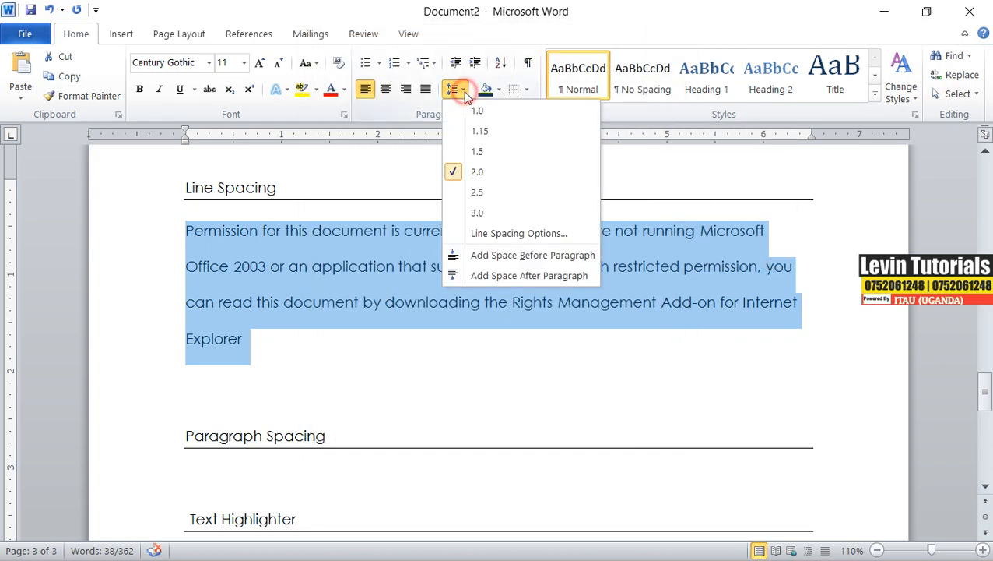
left_click(489, 233)
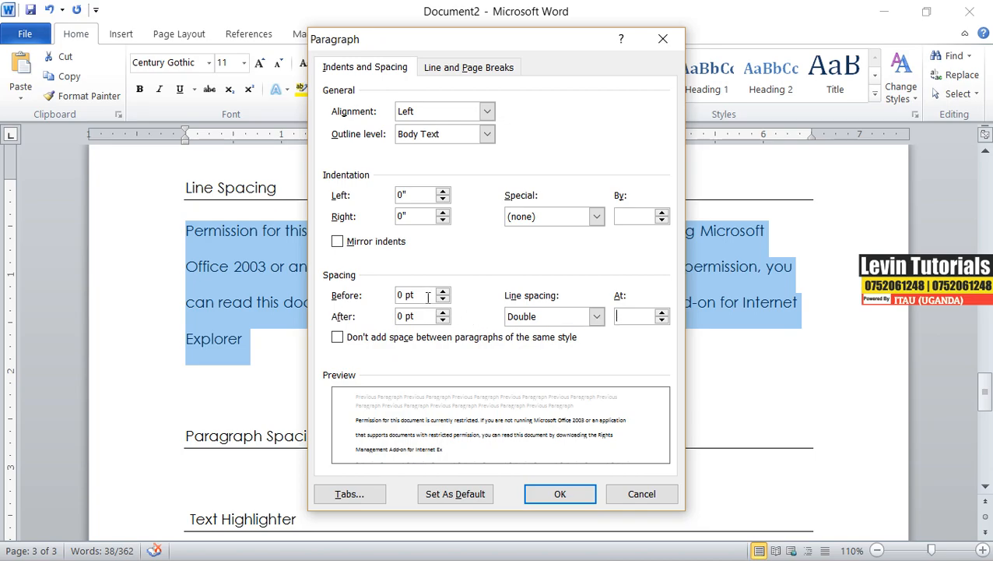
left_click_drag(425, 294, 377, 295)
type("2.6")
left_click(571, 492)
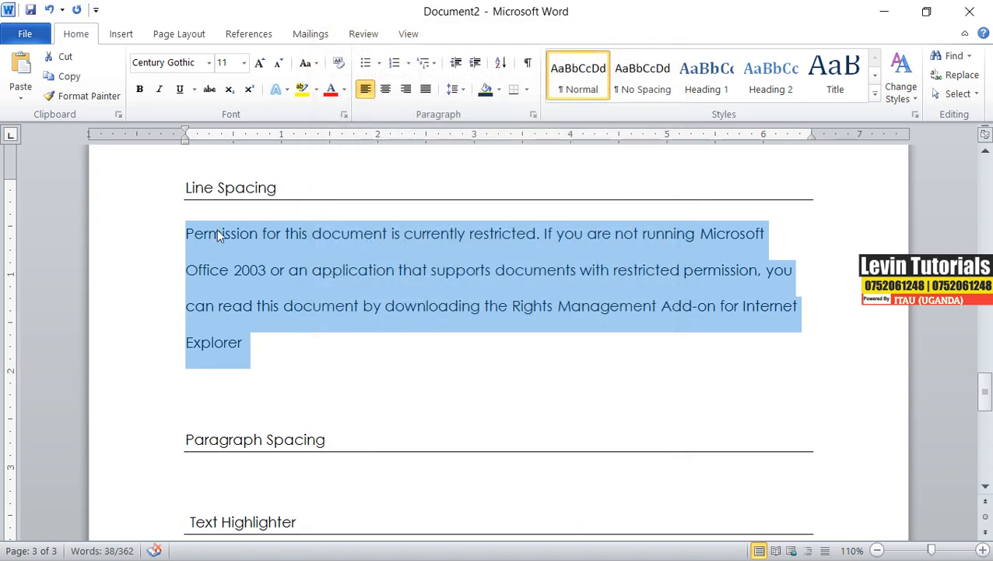
left_click(462, 90)
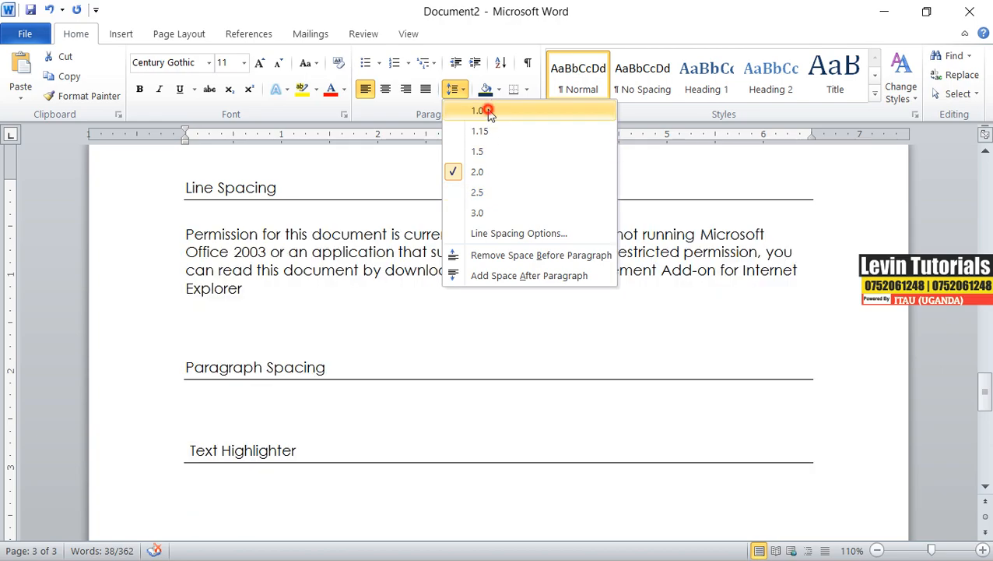
left_click(486, 110)
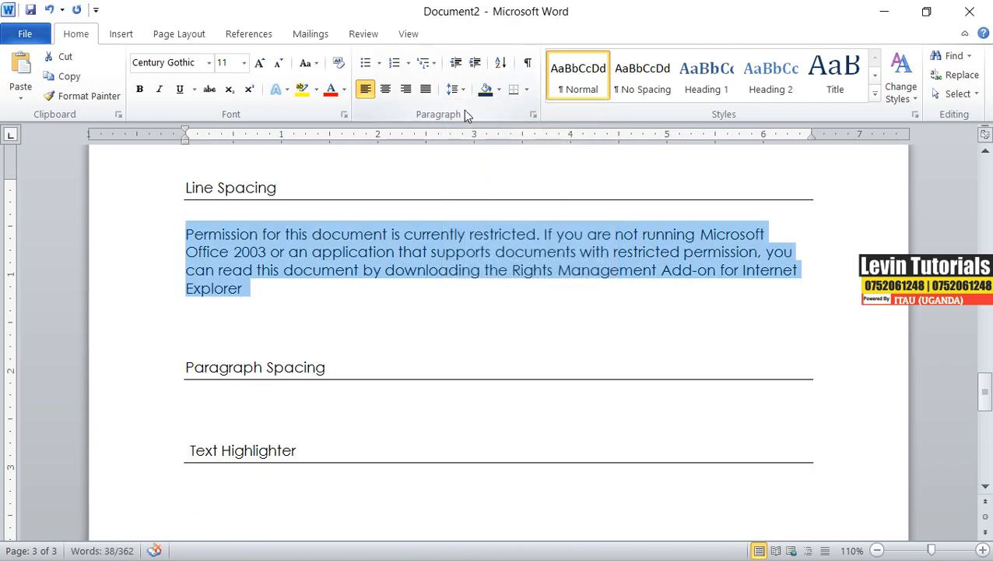
Set the paragraph's spacing before to 8 pt in the paragraph settings.
left_click(534, 116)
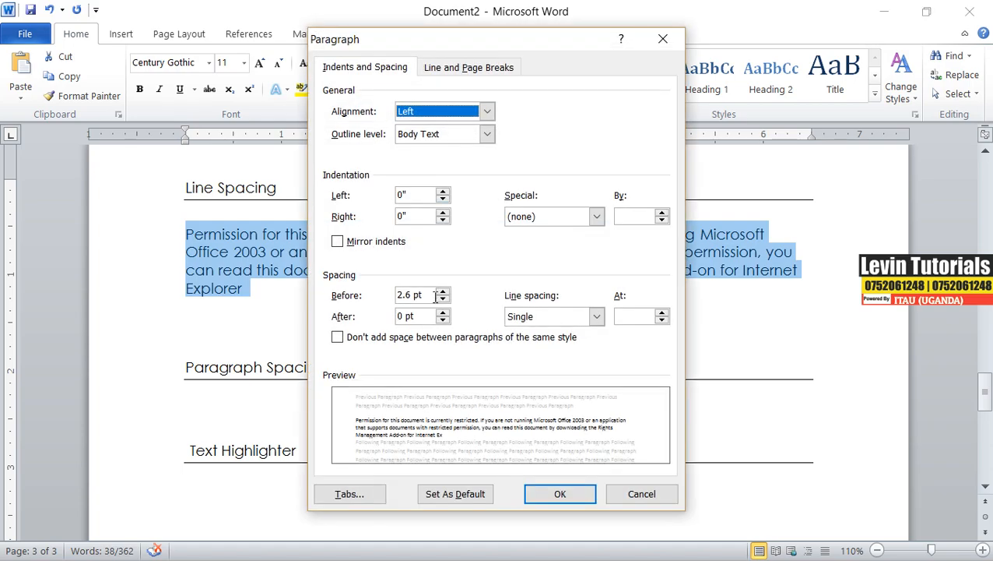
double_click(436, 296)
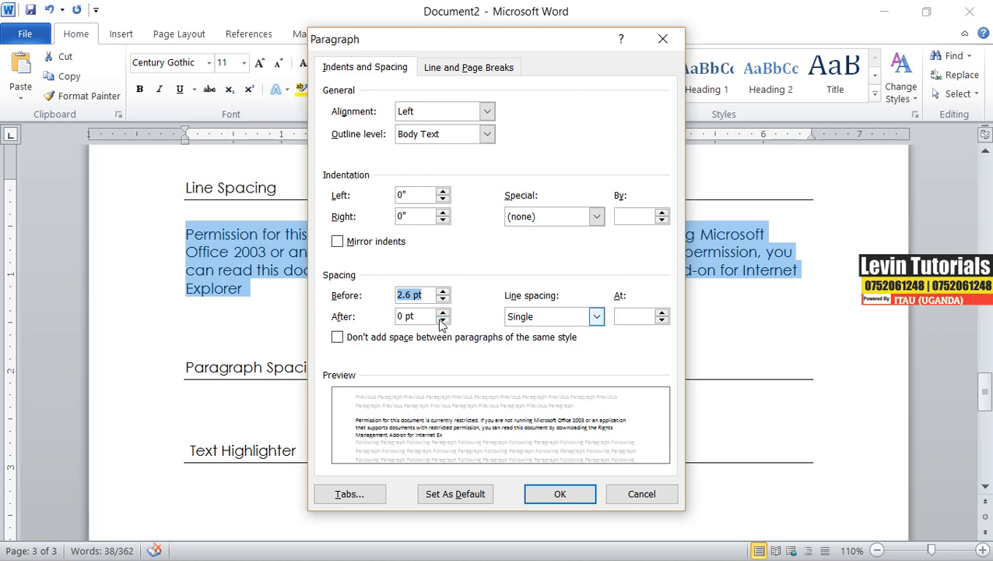
key("BackSpace")
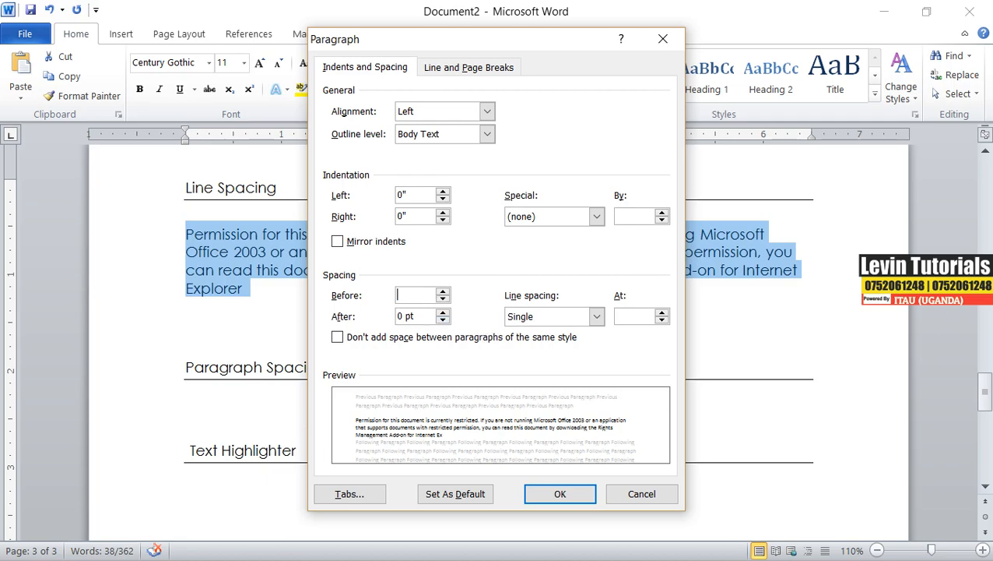
left_click(427, 316)
left_click(422, 296)
type("8")
left_click(560, 493)
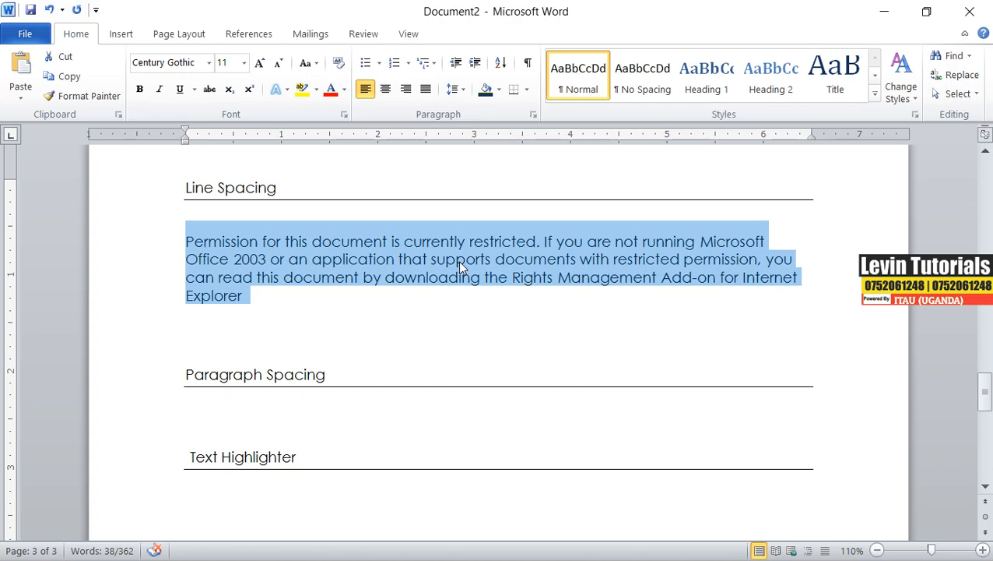
Set the paragraph's spacing before to 1 pt and spacing after to 2 pt.
left_click(457, 90)
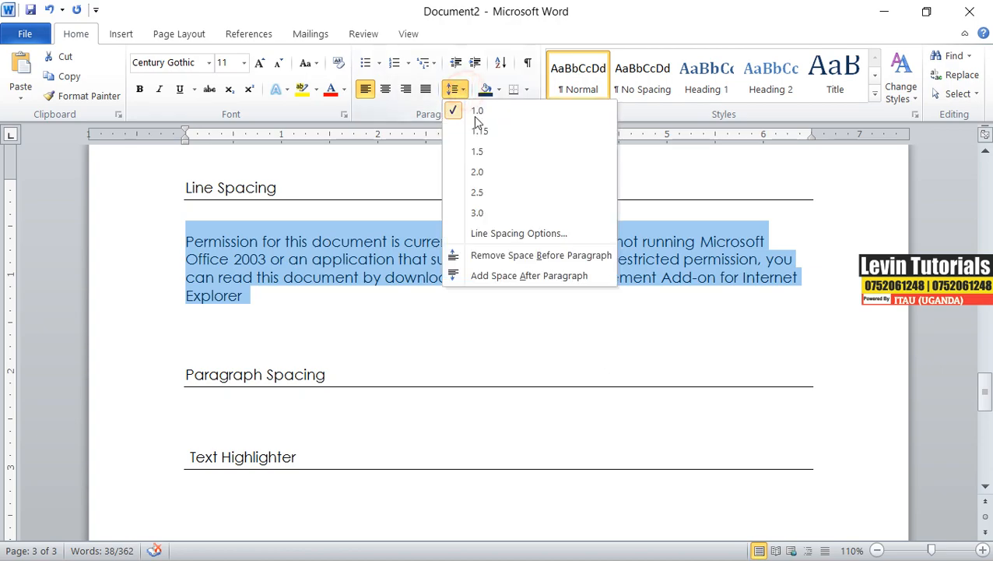
left_click(518, 234)
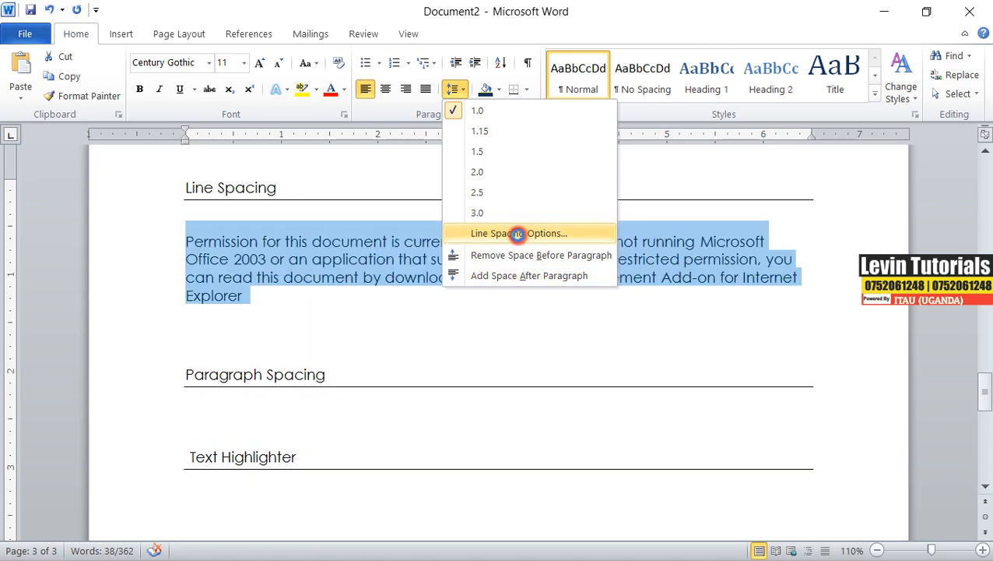
left_click_drag(423, 297, 394, 297)
type("1")
left_click_drag(425, 317, 377, 316)
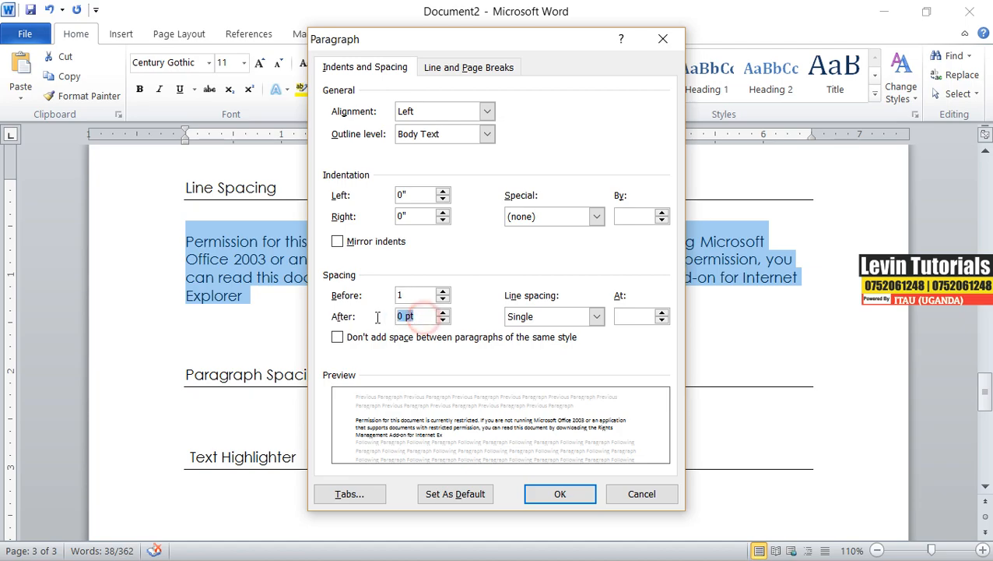
type("4")
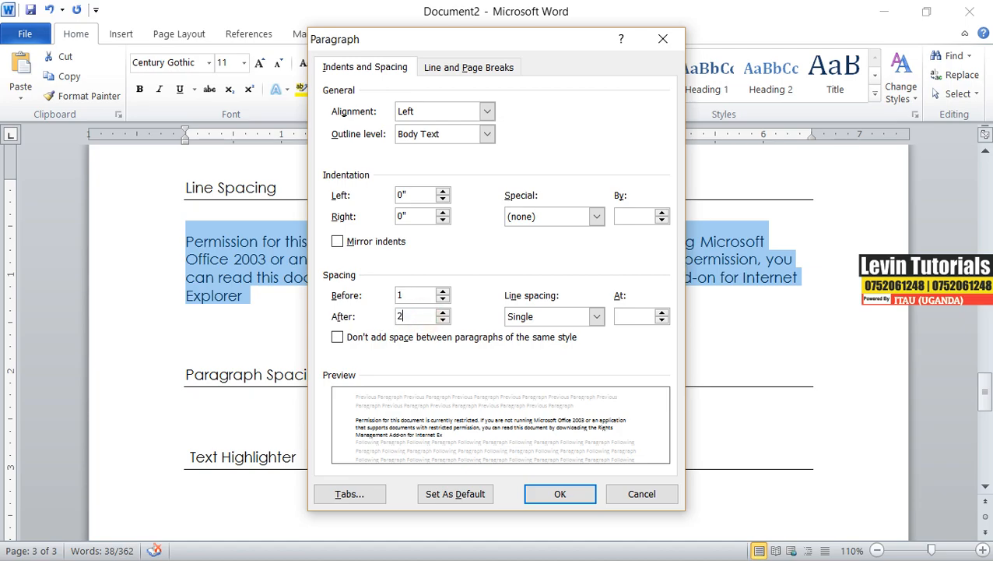
left_click(537, 491)
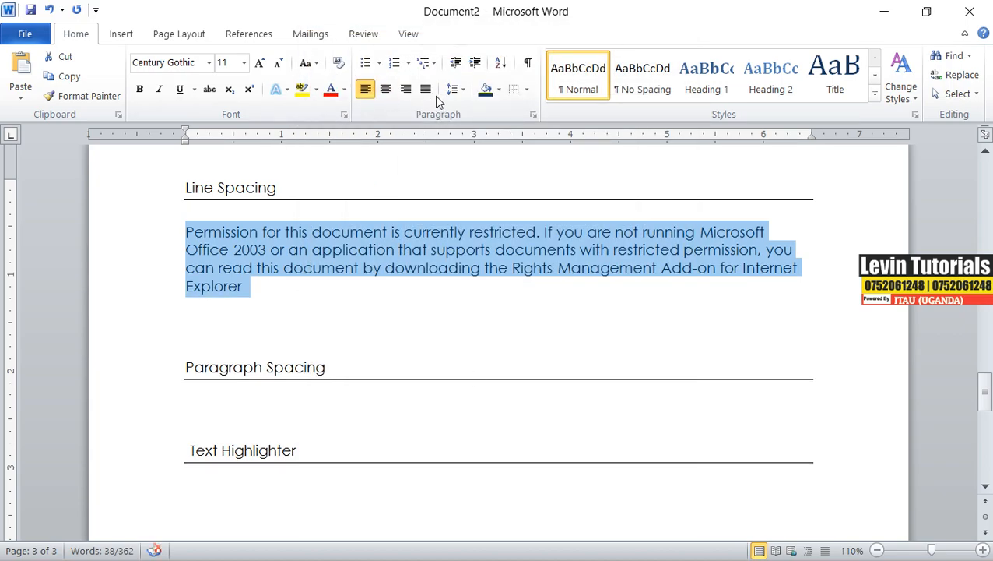
Set the selected paragraph's line spacing to Double in the paragraph settings.
left_click(463, 90)
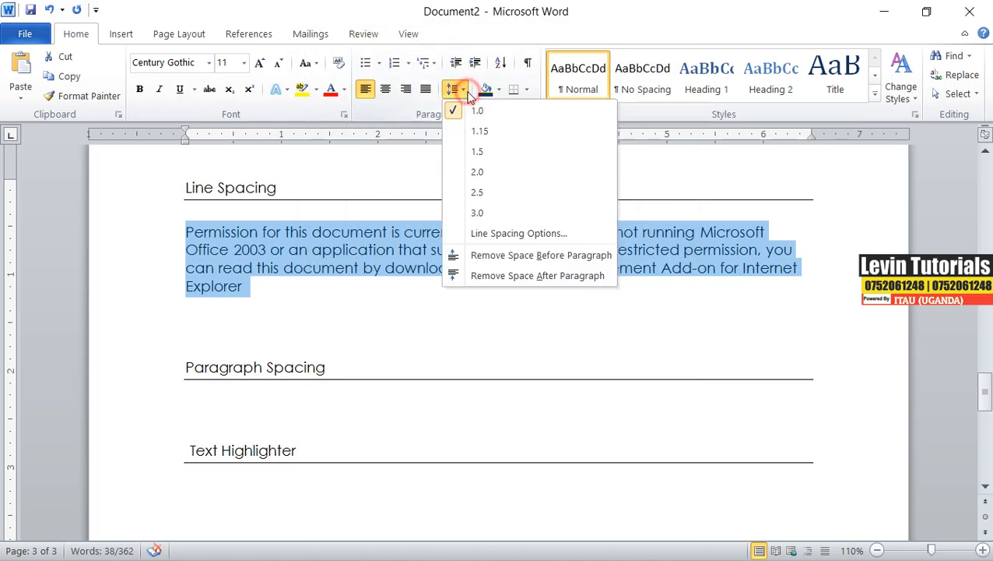
left_click(519, 233)
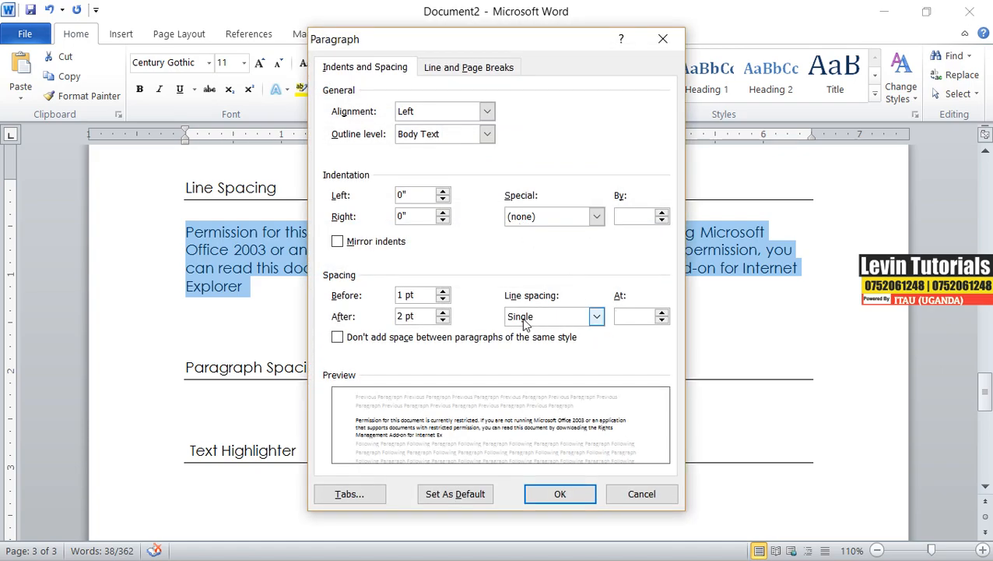
left_click(596, 316)
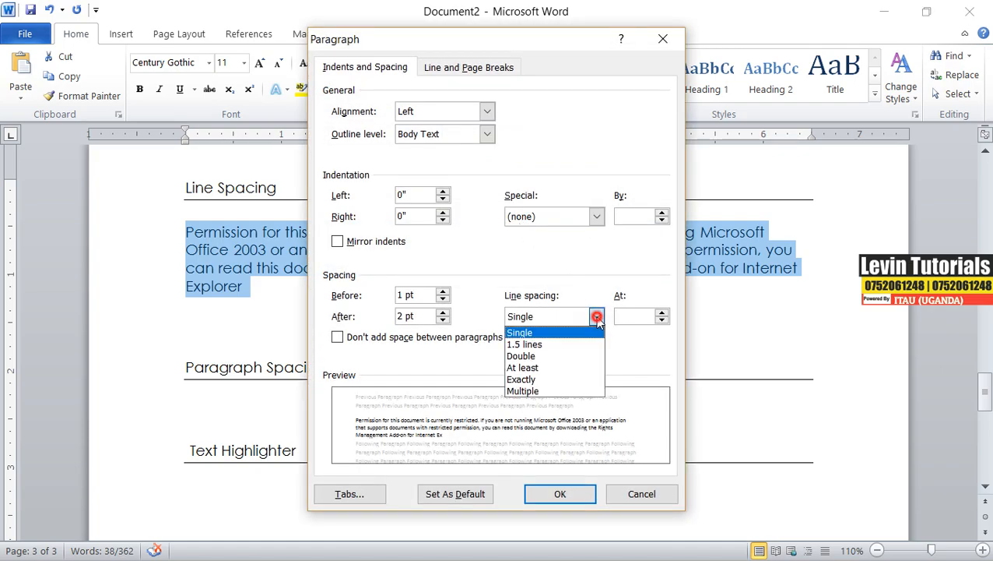
left_click(568, 356)
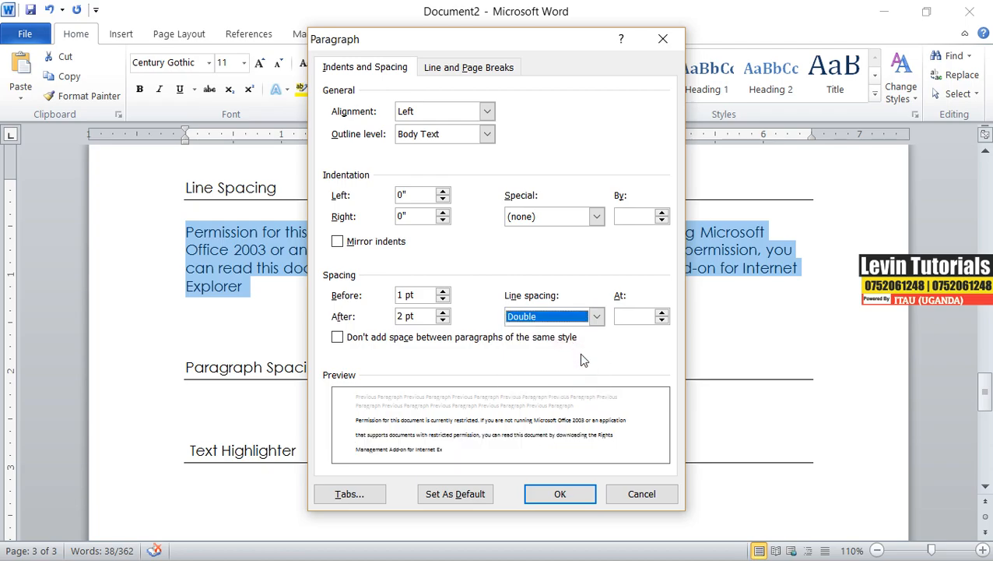
left_click(576, 493)
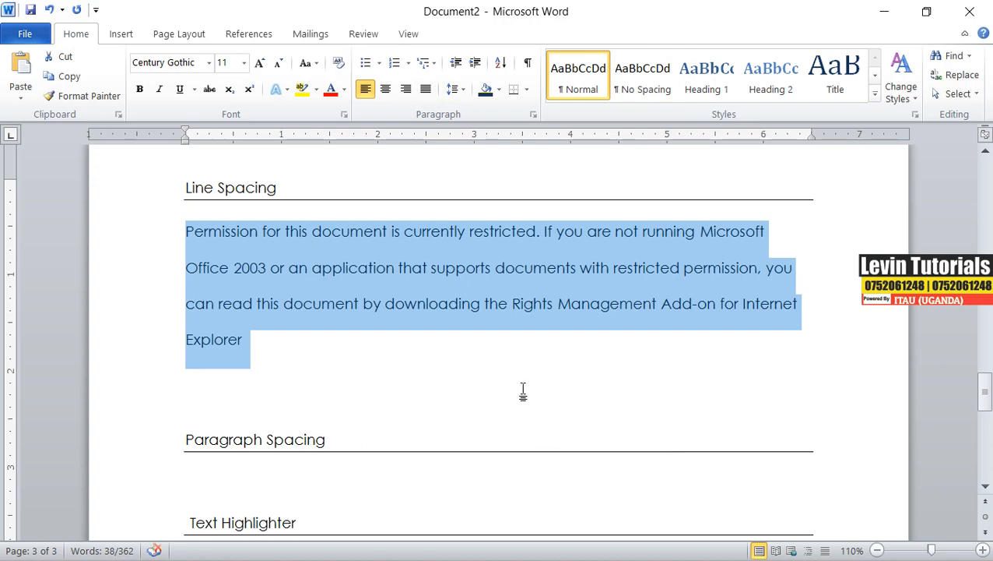
left_click(454, 88)
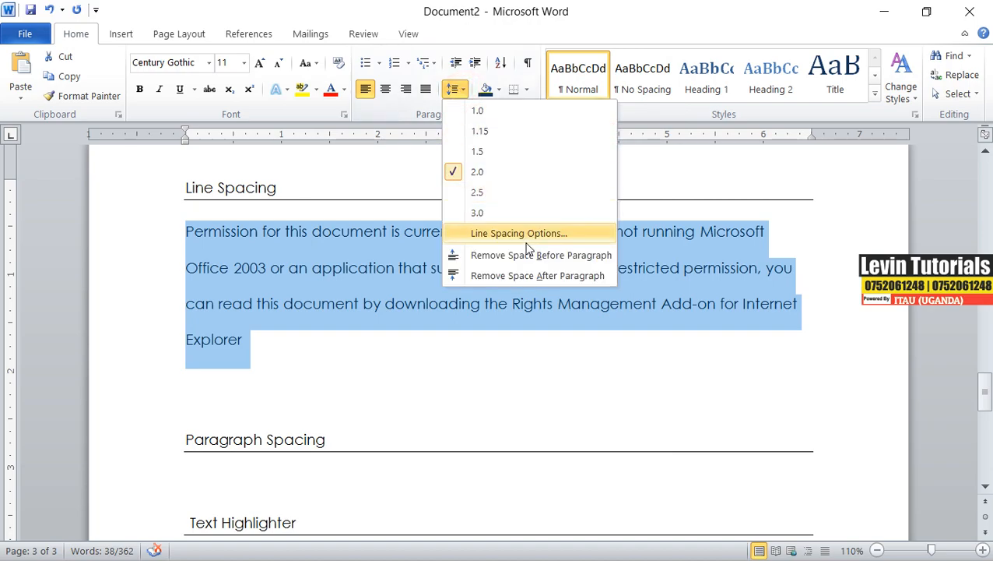
left_click(528, 233)
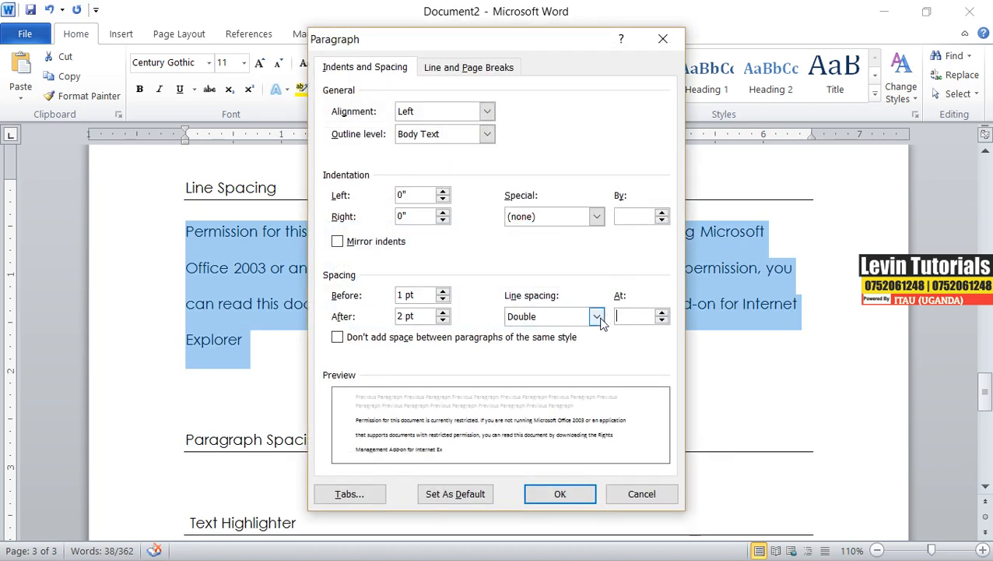
left_click(598, 318)
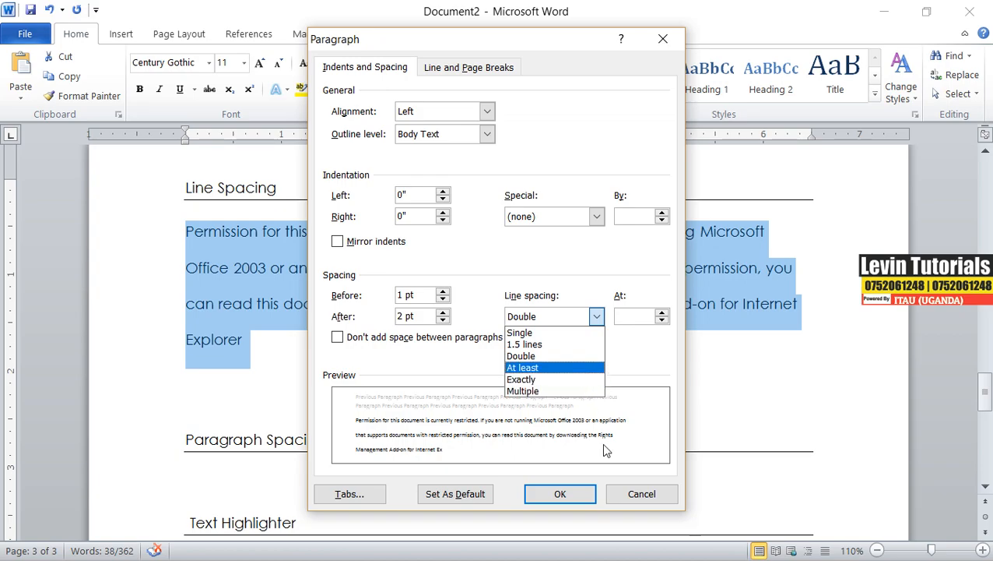
left_click(568, 495)
left_click(567, 495)
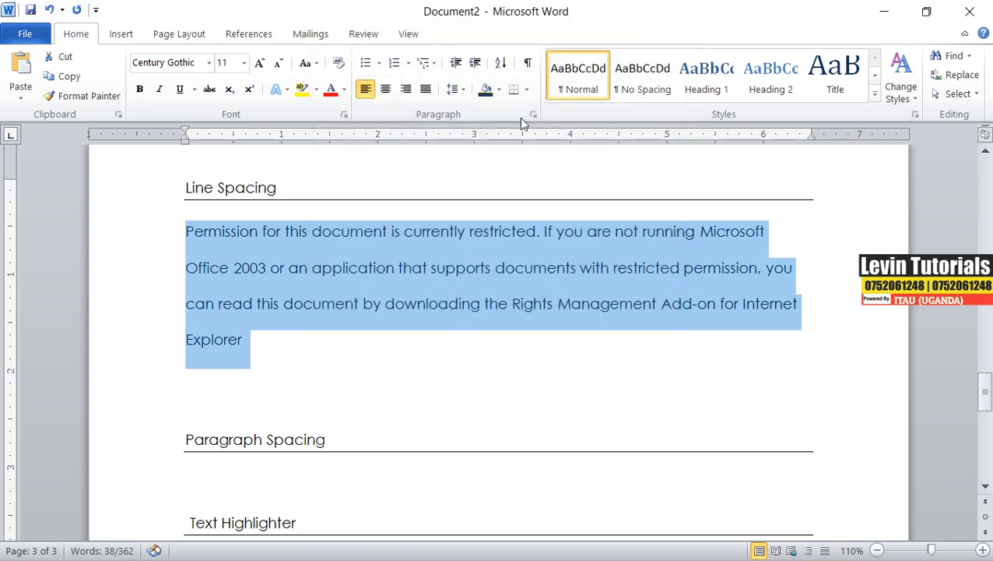
left_click(453, 88)
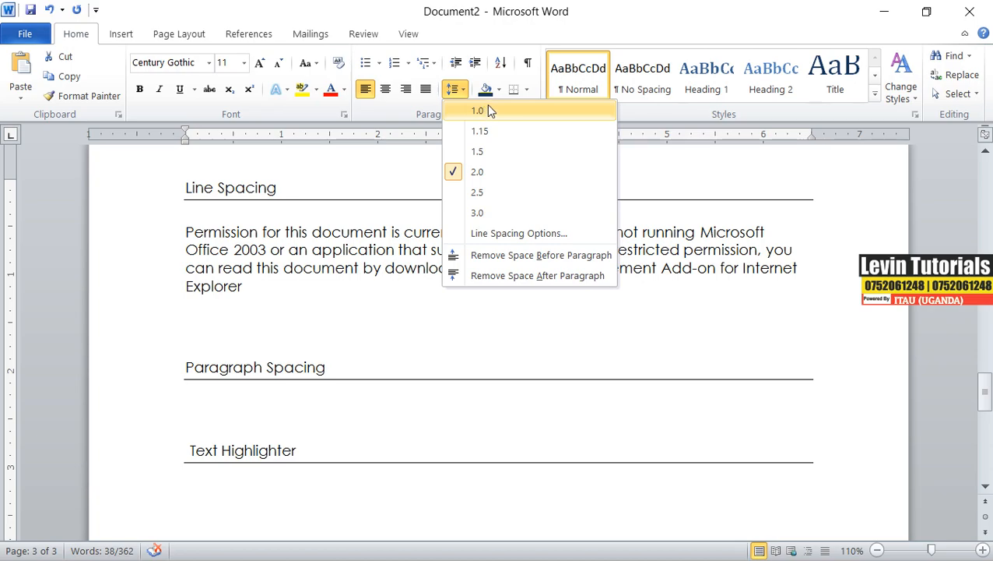
left_click(314, 350)
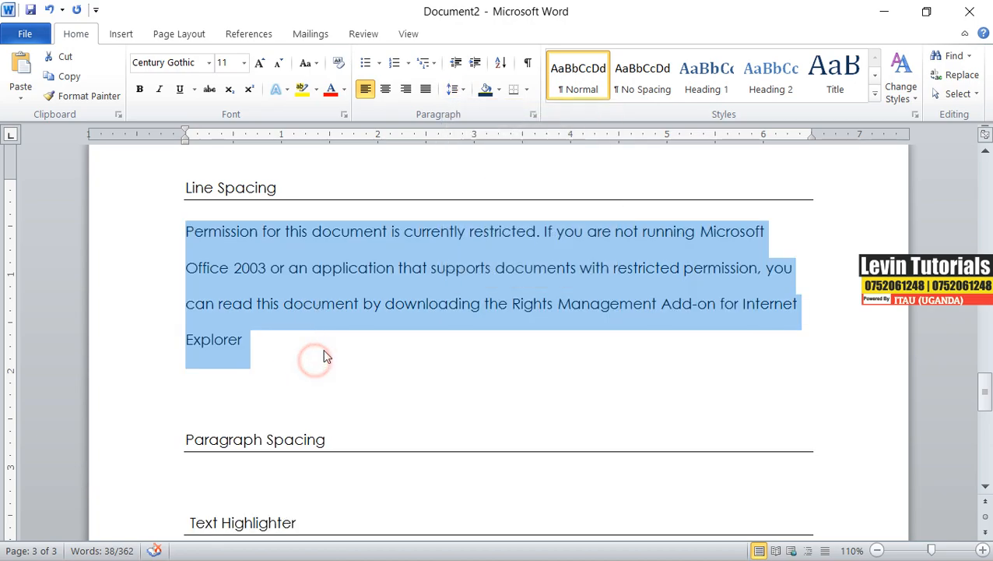
Delete the extra blank line between the Line Spacing paragraph and the Paragraph Spacing heading.
left_click(284, 347)
left_click(250, 381)
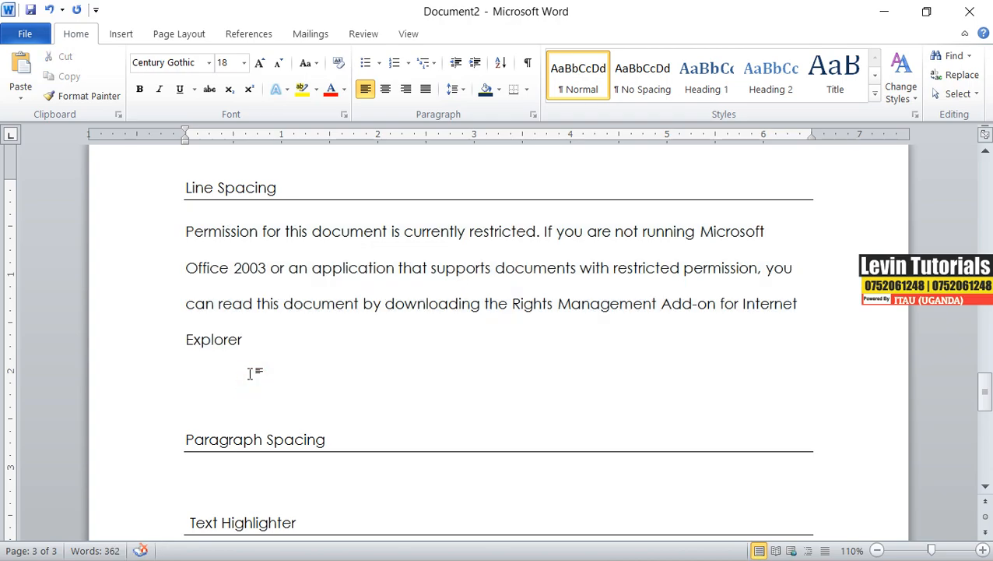
key("Delete")
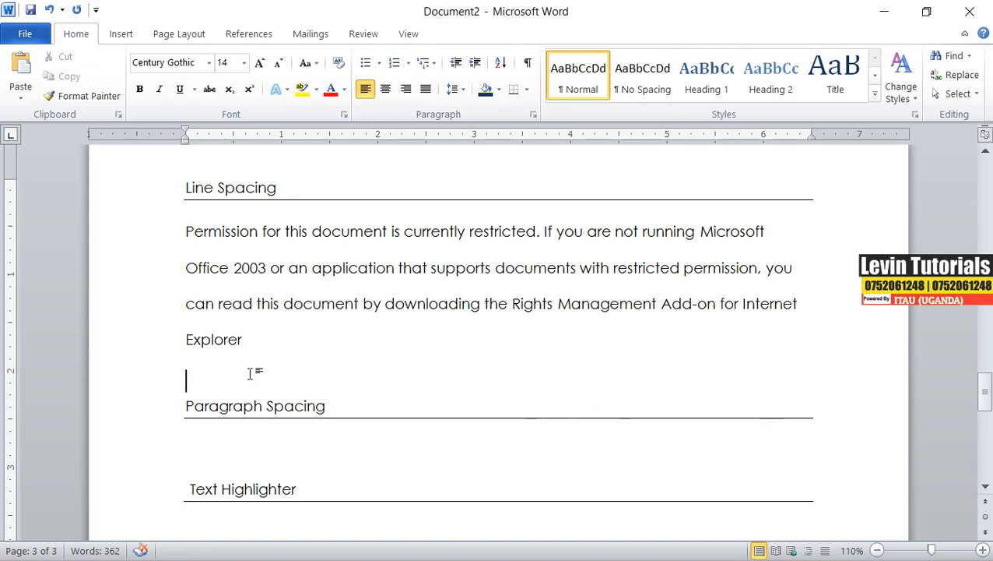
scroll(250, 374, "down", 1)
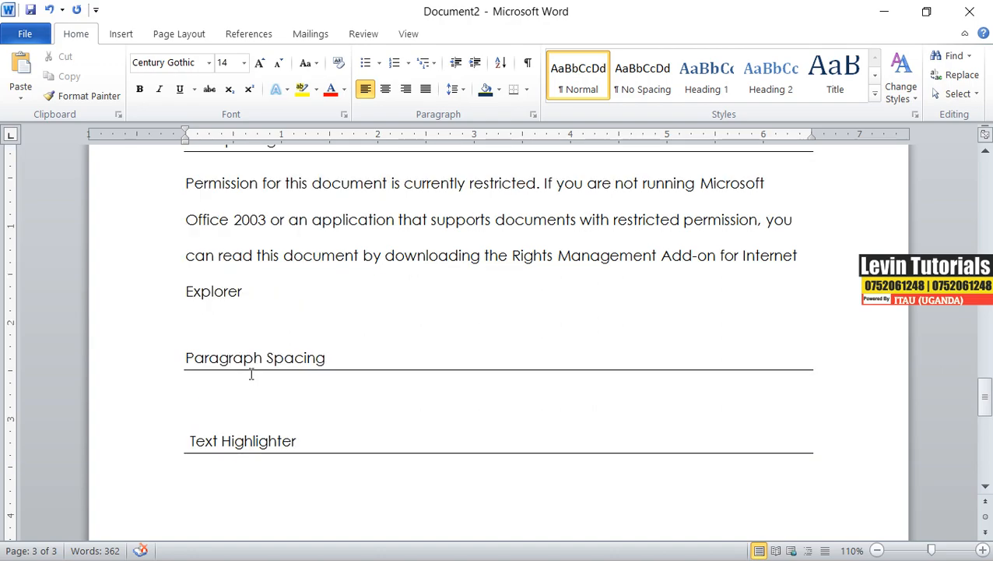